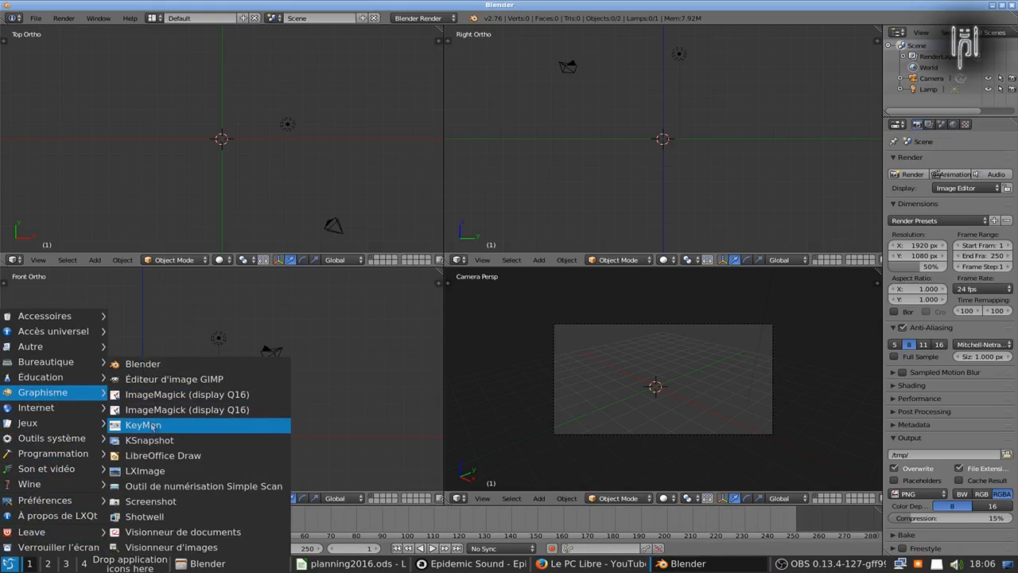
Add a text object at the world origin.
shift+middle_drag(140, 444, 209, 384)
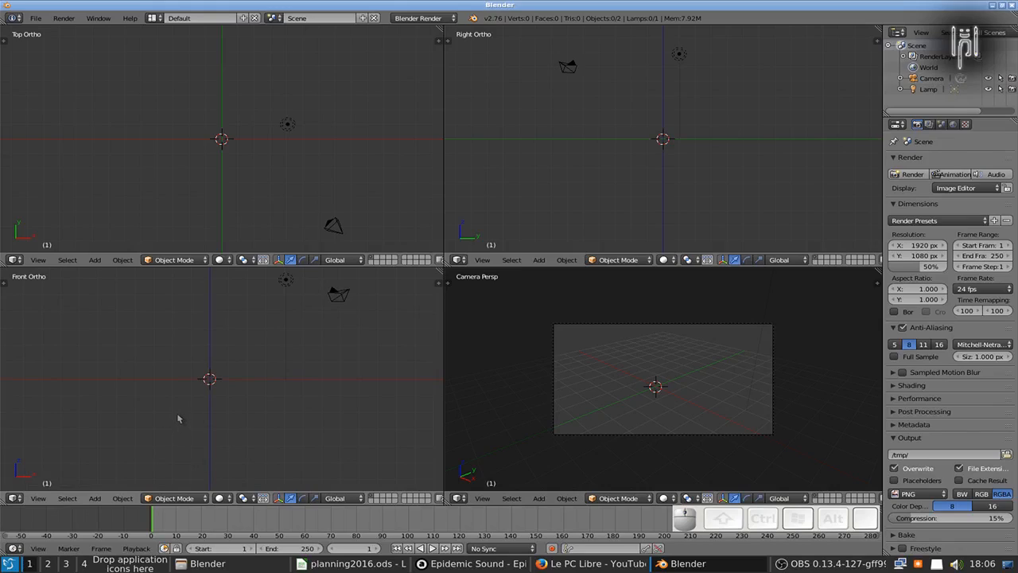
key(shift+a)
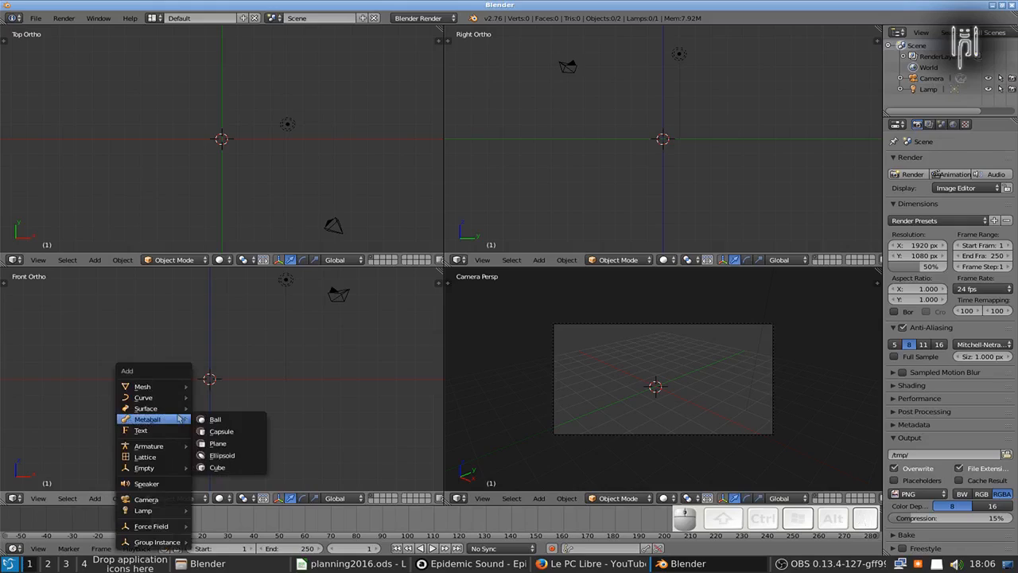
click(160, 434)
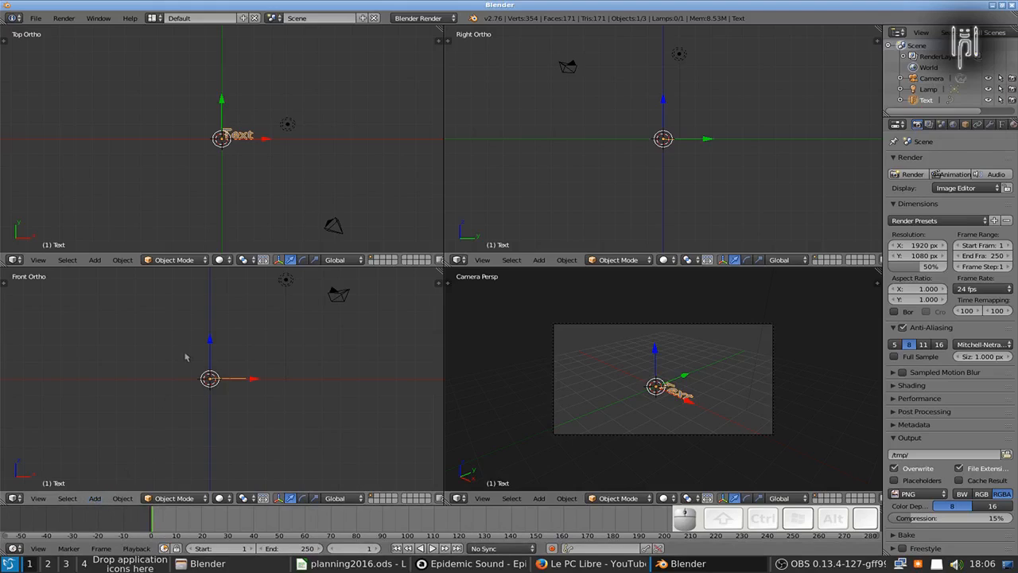
Rotate the text object 90° about the X axis so it stands upright in the front view.
scroll(223, 170, up, 7)
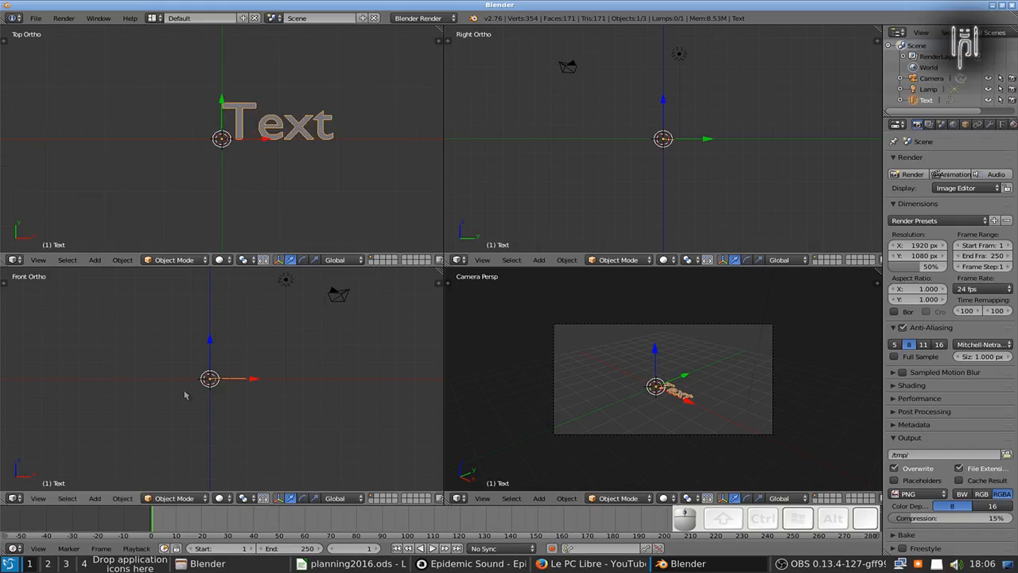
key(r)
text(x)
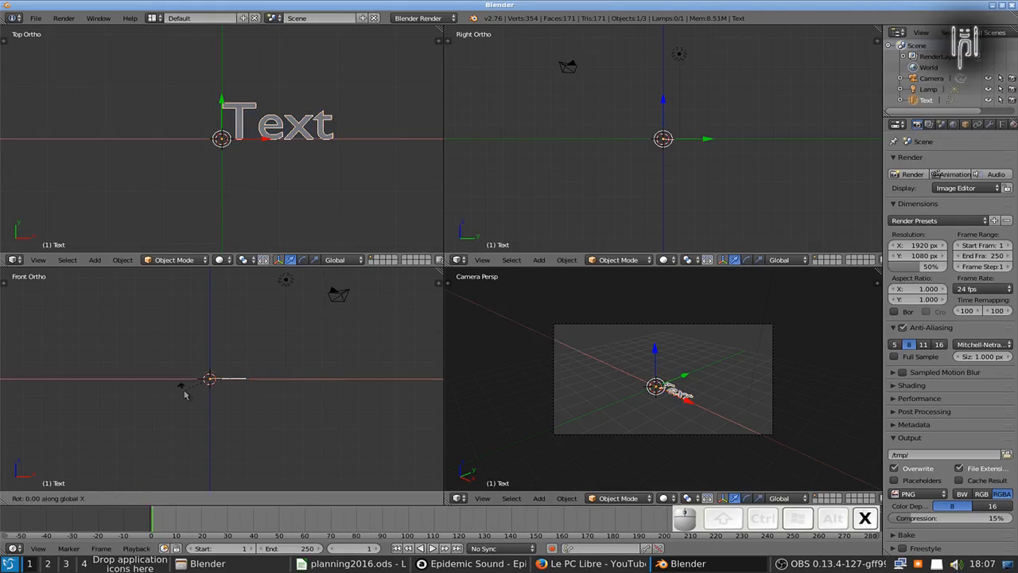
text(90)
key(Return)
scroll(248, 388, up, 5)
shift+middle_drag(290, 394, 236, 392)
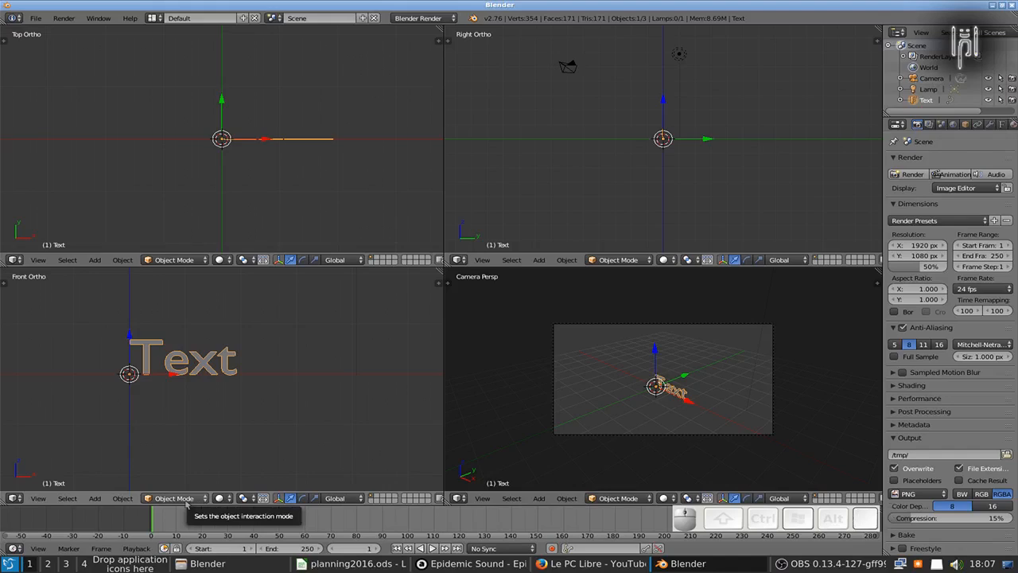
Replace the default text with "Blender est une suite graphique en 3D." and return to object mode.
key(Tab)
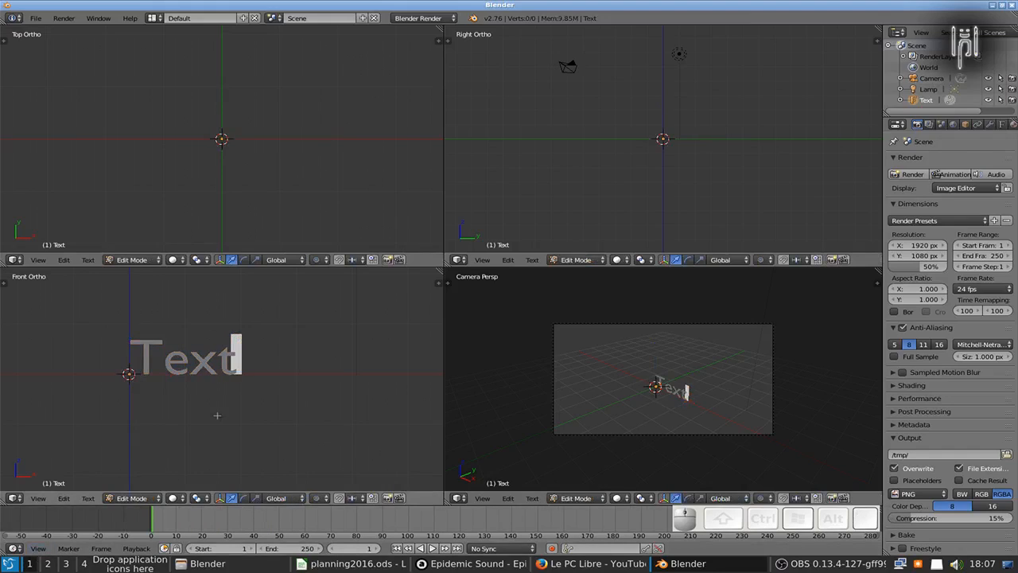
key(BackSpace)
key(BackSpace)
key(BackSpace)
key(BackSpace)
text(Blender est une suite)
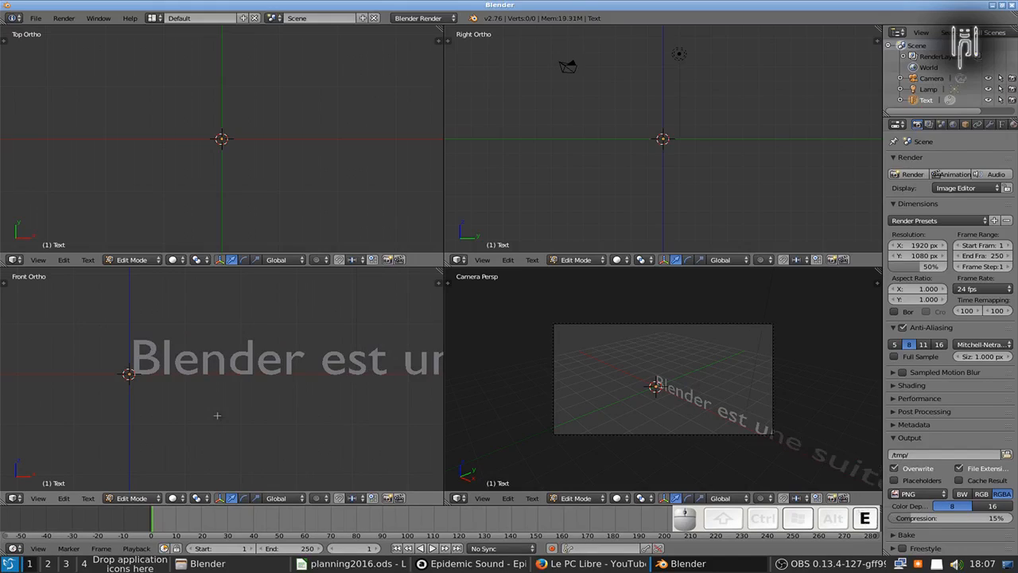
text( graphiqu)
text(e )
text(en )
text(D)
key(Tab)
Widen the properties area and display the text object's font settings.
scroll(207, 409, down, 4)
scroll(202, 406, down, 3)
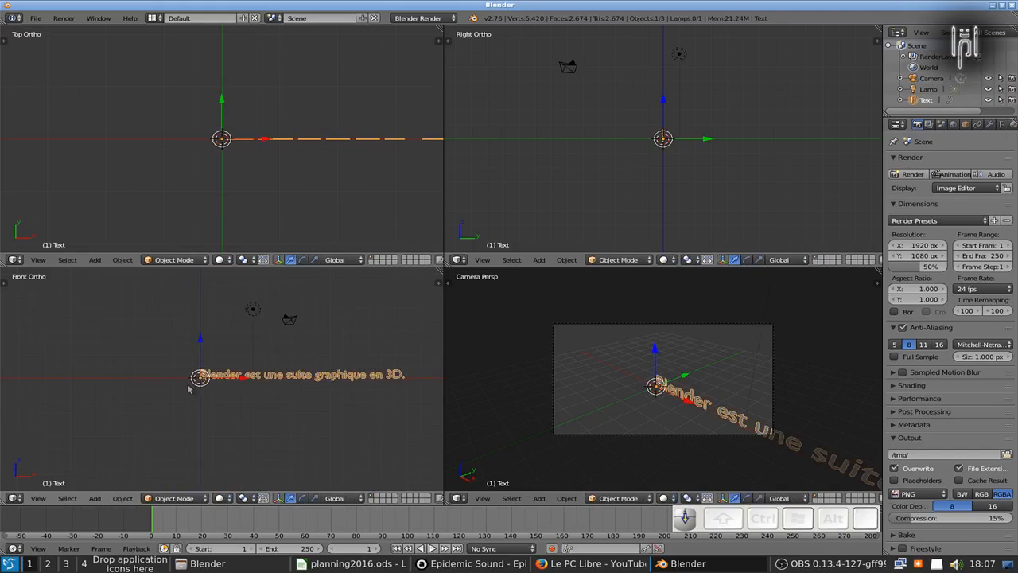
scroll(269, 401, up, 1)
scroll(267, 407, up, 1)
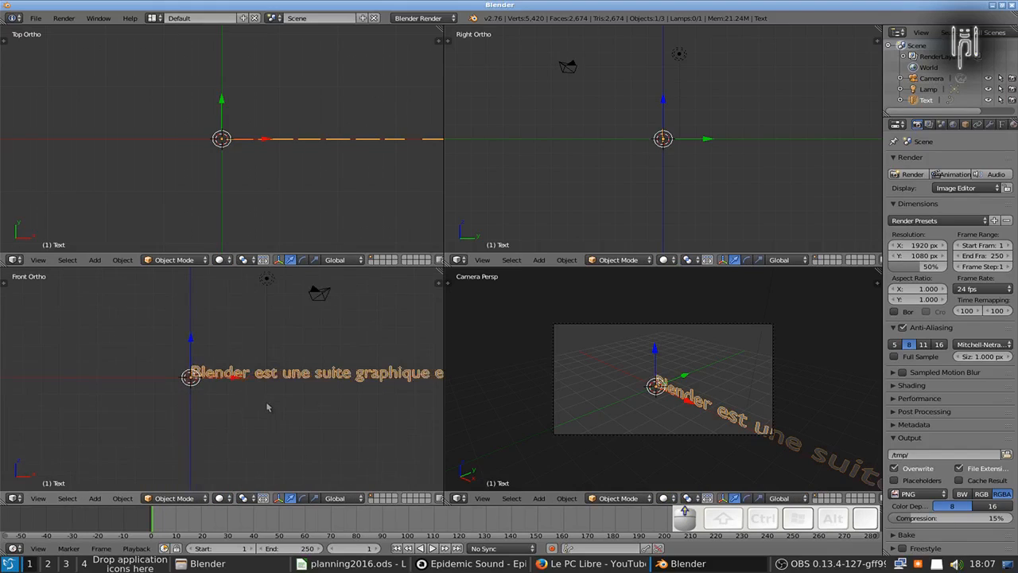
shift+middle_drag(268, 409, 183, 385)
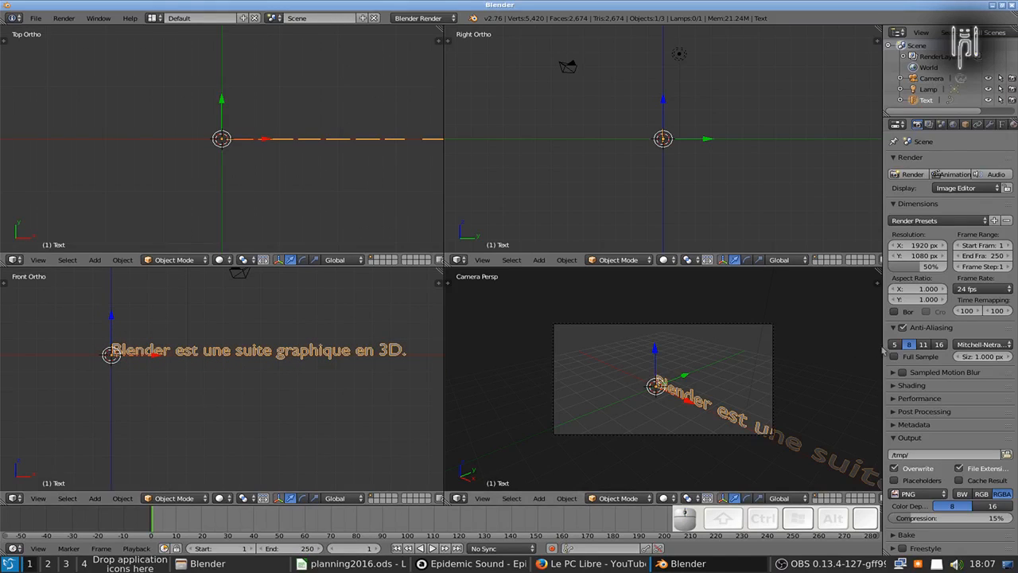
drag(883, 350, 736, 353)
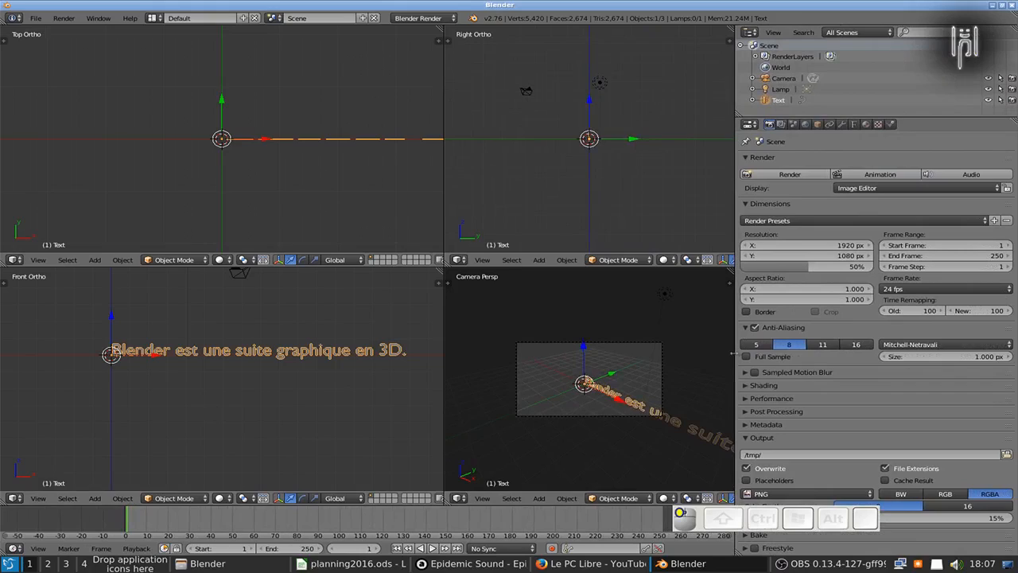
click(855, 125)
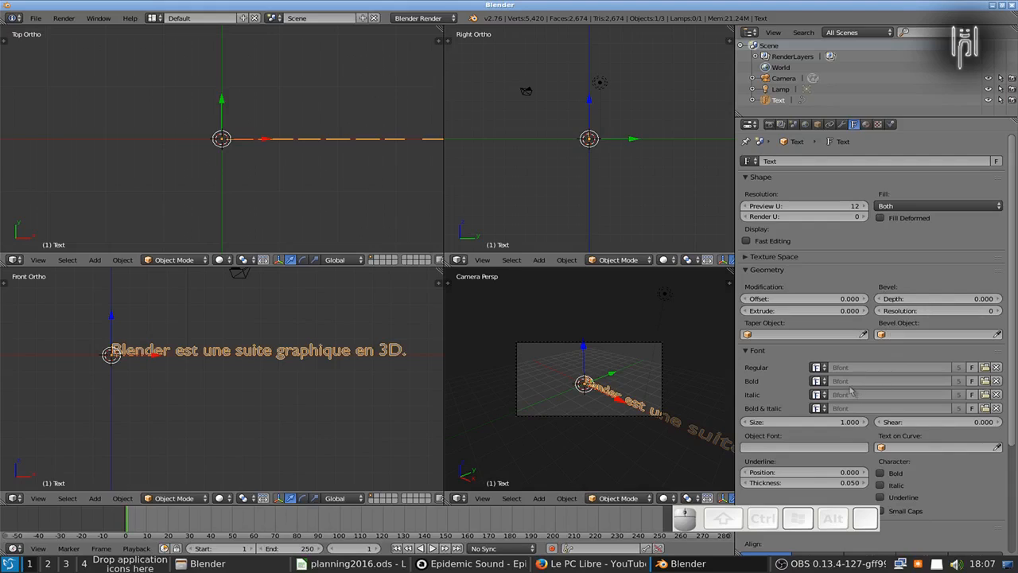
mouse_move(1012, 271)
mouse_down()
mouse_move(1013, 301)
mouse_move(999, 243)
mouse_move(999, 266)
mouse_up()
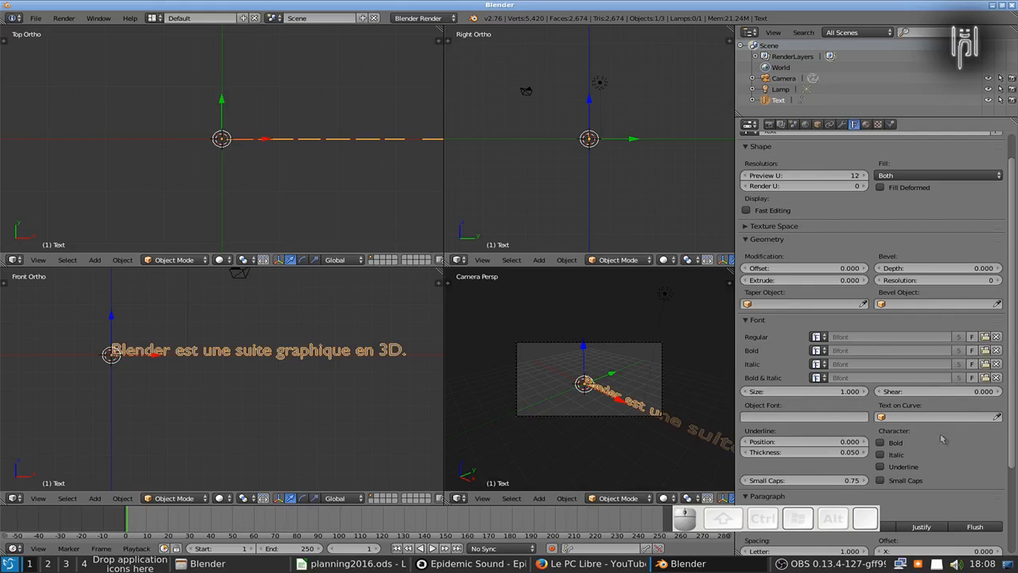
Load Ubuntu-R.ttf from the ubuntu-font-family folder as the text's regular font.
click(984, 338)
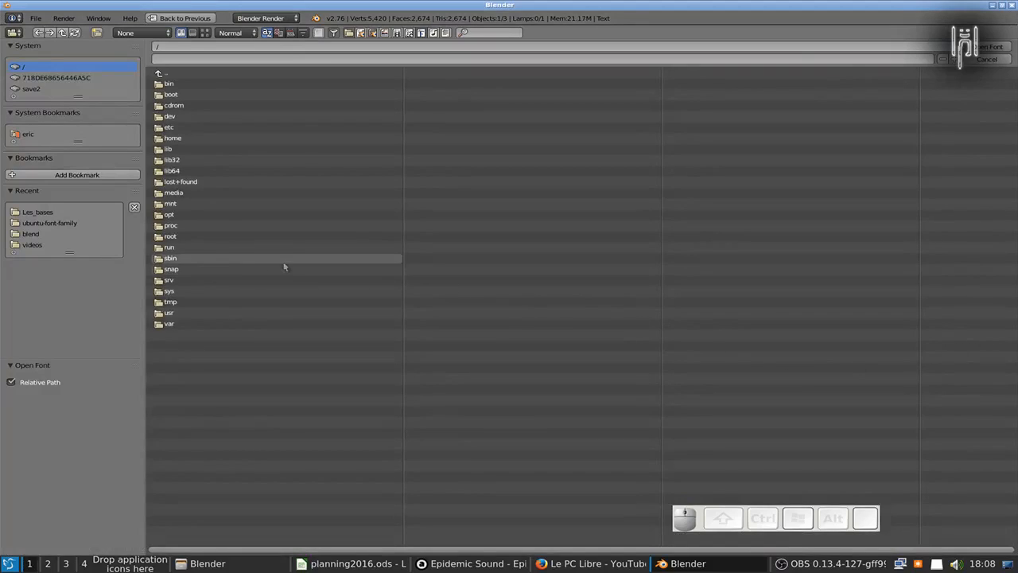
click(47, 223)
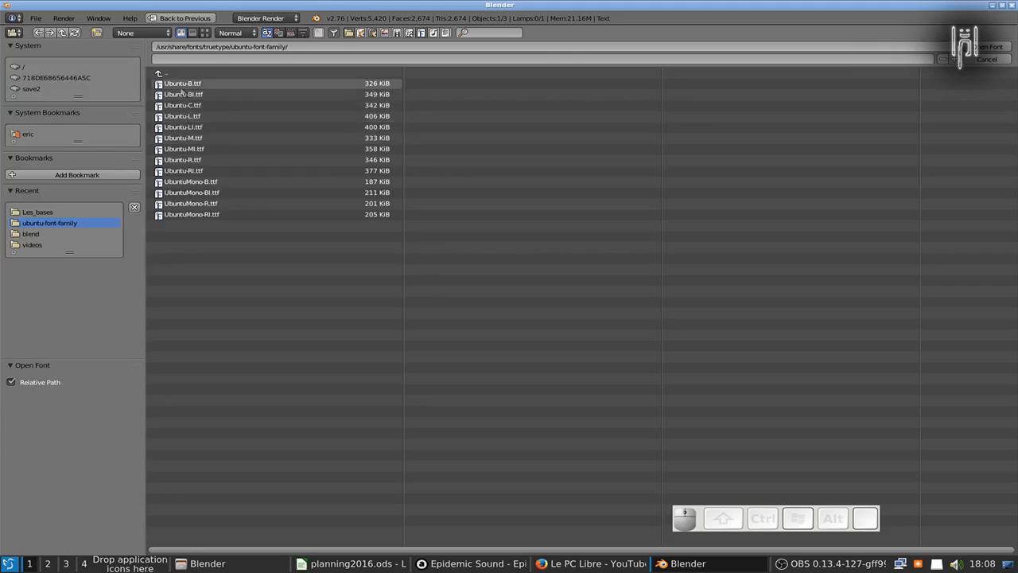
click(178, 164)
double_click(178, 164)
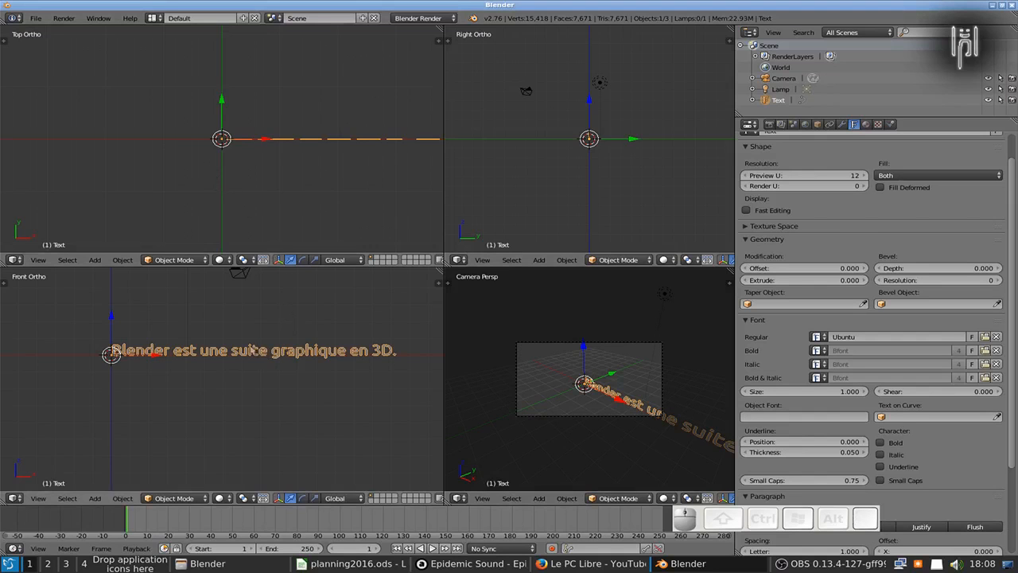
Enter text editing on the sentence and return to object mode.
scroll(246, 361, up, 1)
key(Tab)
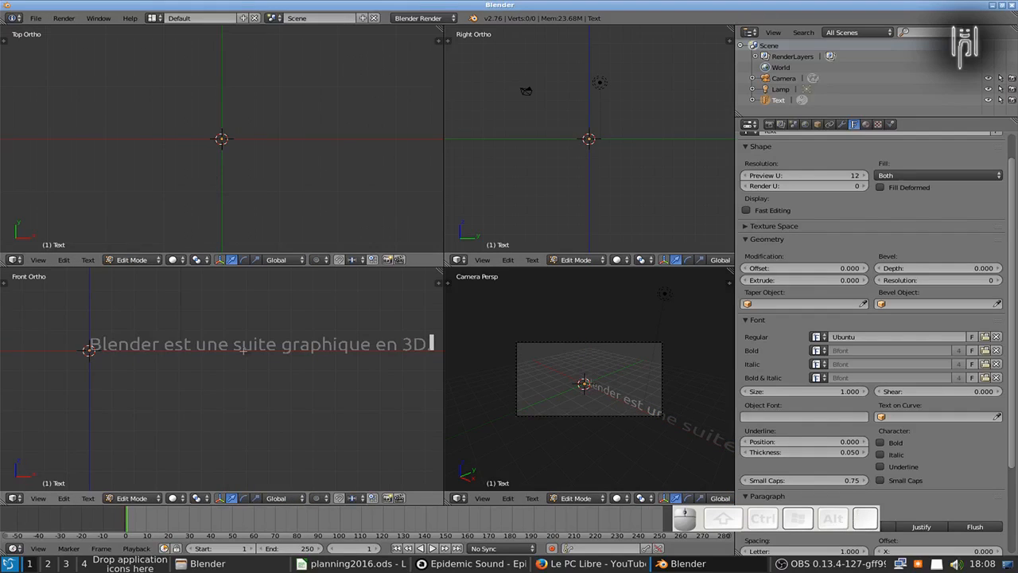
text(.)
key(Tab)
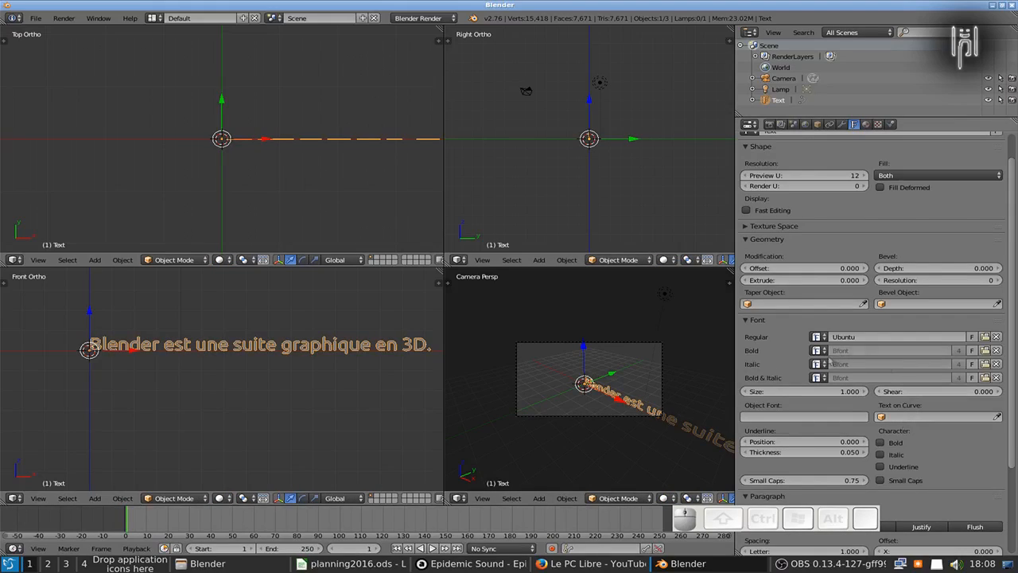
Try larger and smaller font sizes on the sentence and bring the size back to 1.000.
click(864, 391)
click(864, 391)
click(864, 391)
click(864, 392)
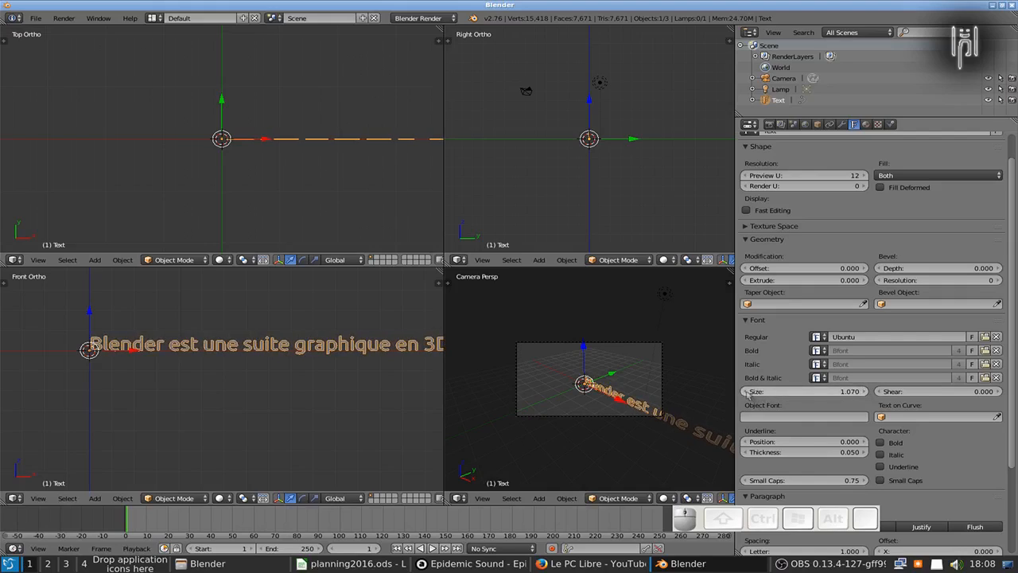
click(864, 392)
click(748, 393)
click(748, 393)
click(748, 393)
click(748, 393)
click(747, 393)
click(748, 393)
click(747, 393)
click(747, 393)
click(864, 392)
click(864, 393)
click(864, 392)
click(864, 392)
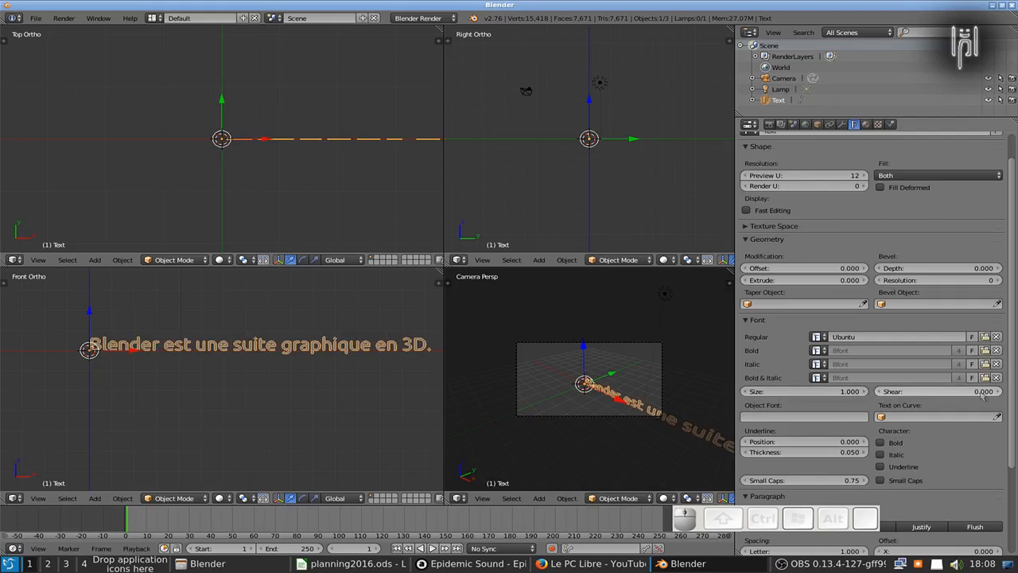
Try shearing the sentence in both directions and bring the shear back to 0.000.
click(998, 392)
click(999, 392)
click(999, 392)
click(999, 392)
click(881, 392)
click(880, 392)
click(880, 393)
click(880, 392)
click(881, 392)
click(998, 392)
Try the Center, Right, Justify and Flush paragraph alignments and return the text to Left.
scroll(953, 397, down, 2)
scroll(954, 397, down, 3)
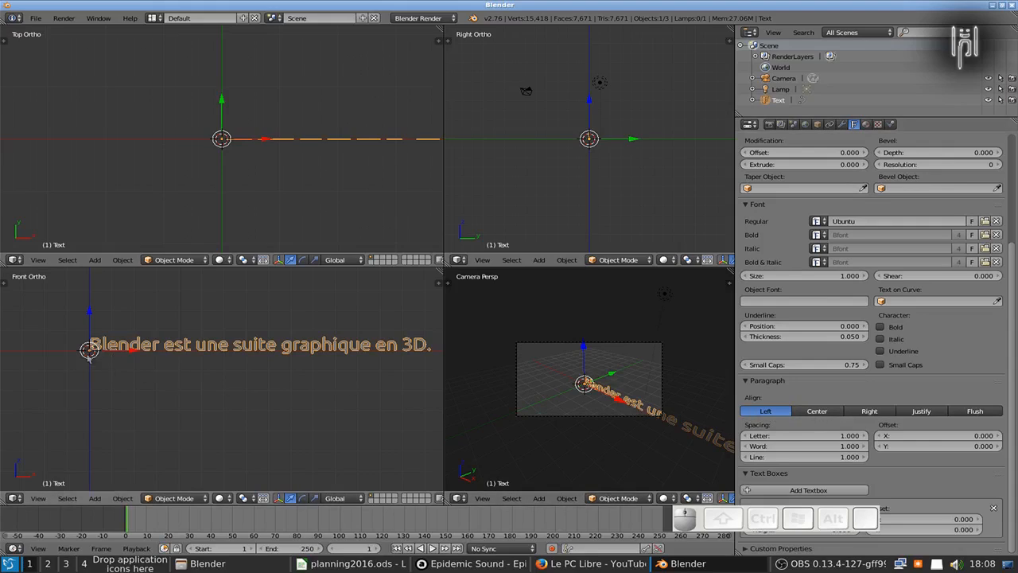
click(817, 412)
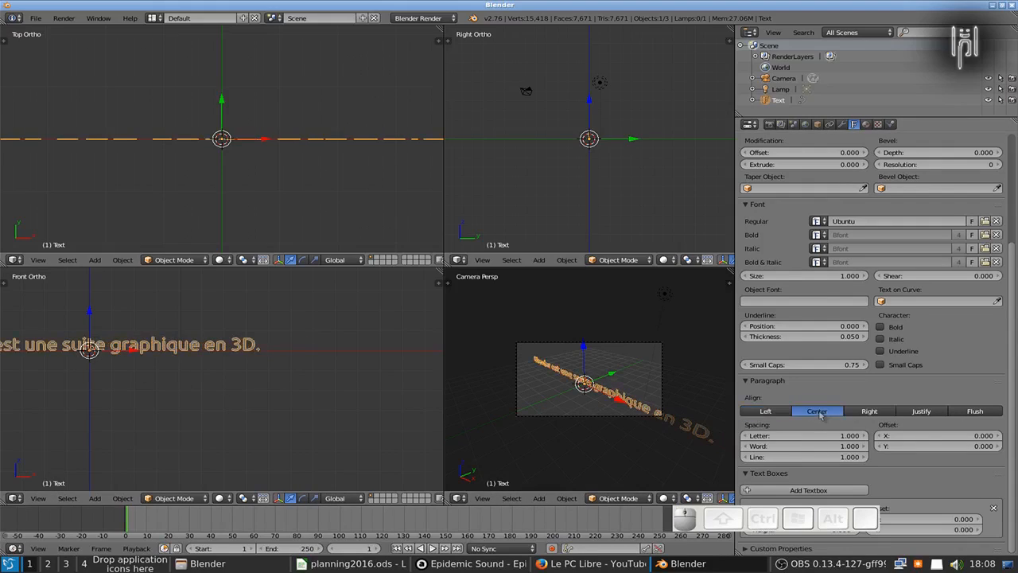
click(869, 411)
click(920, 412)
click(969, 413)
click(869, 411)
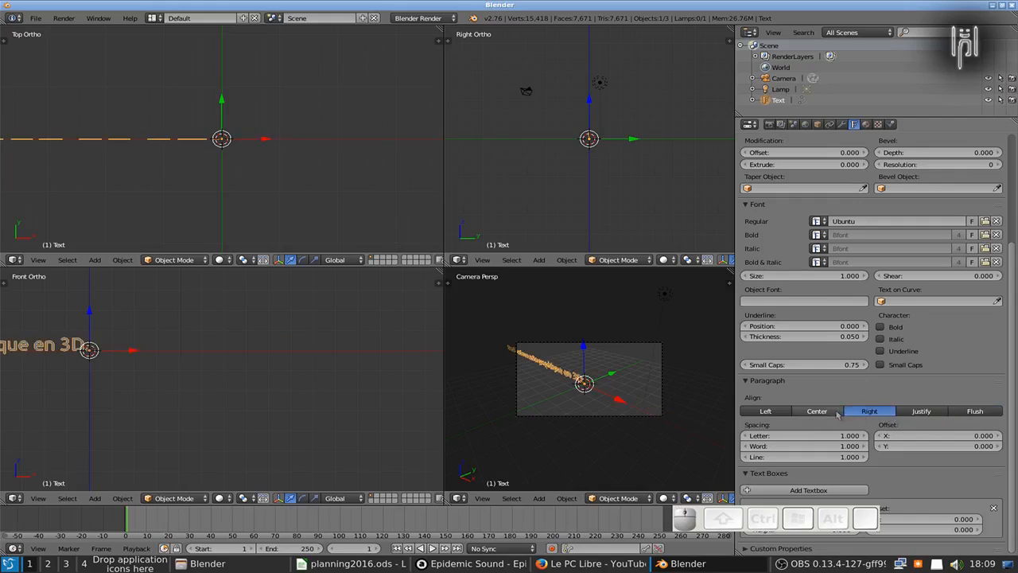
click(767, 413)
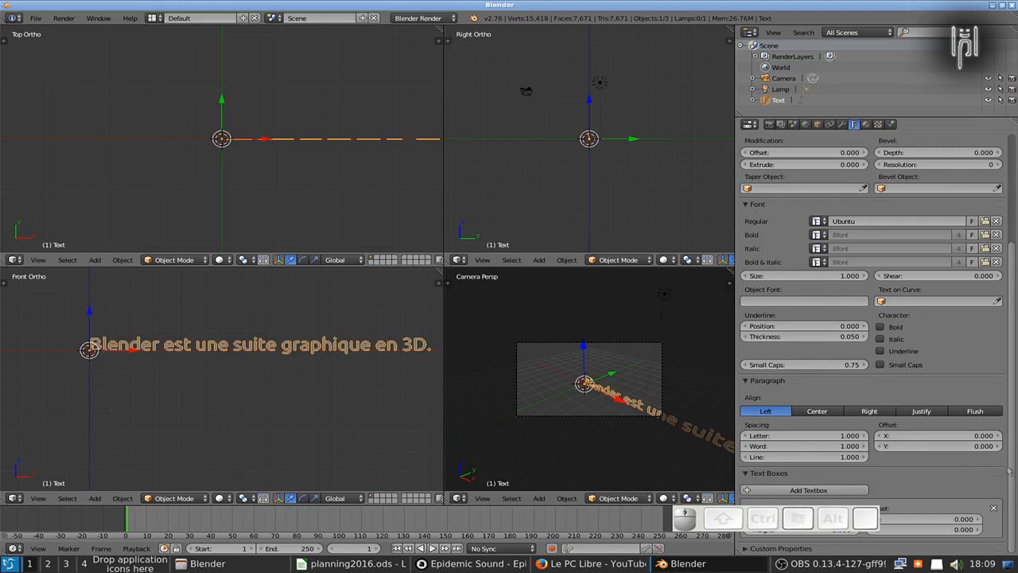
Add a second text box with width 6.100 and height 5.100, and remove it again.
drag(706, 526, 558, 522)
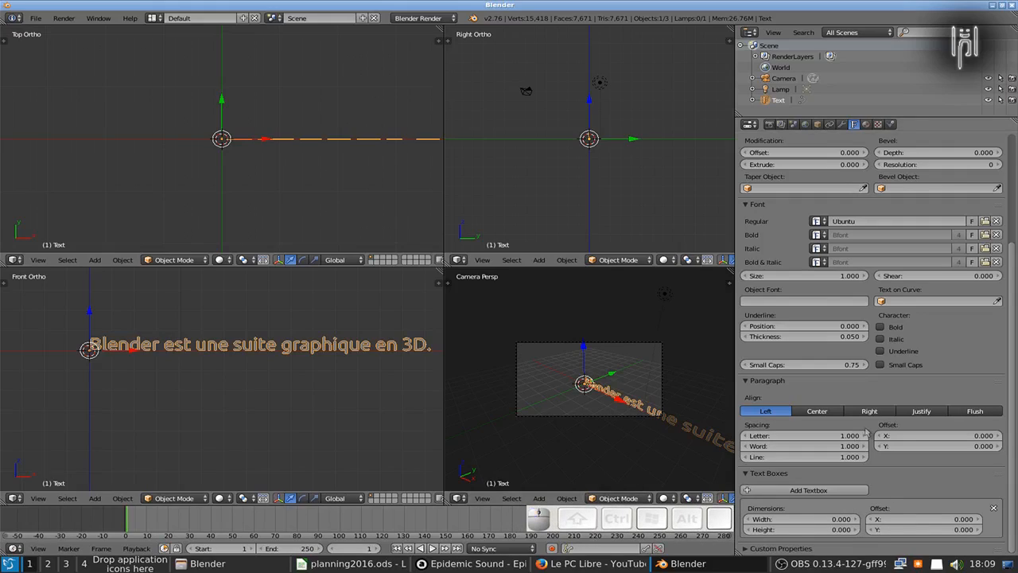
click(787, 491)
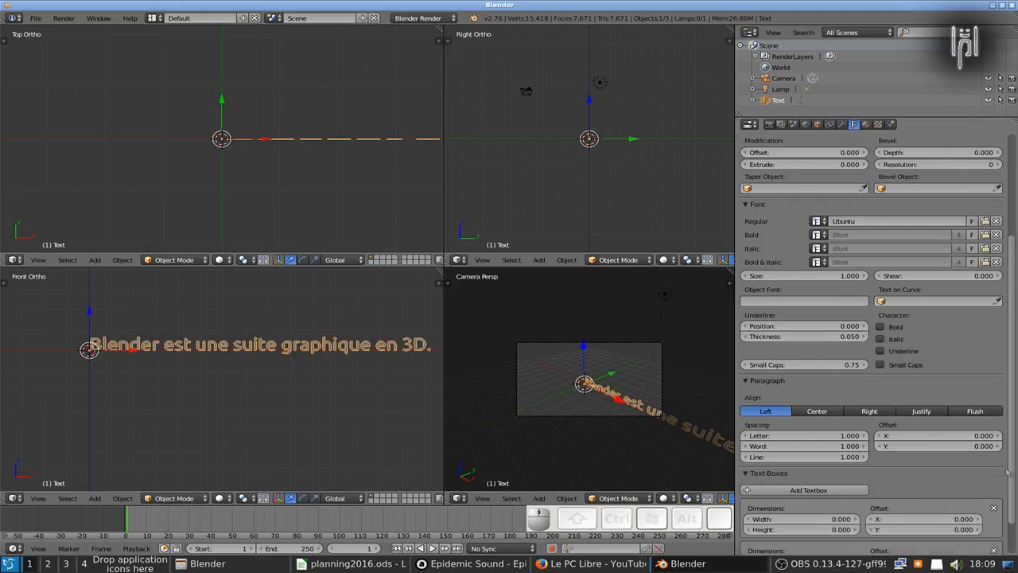
drag(1015, 462, 1015, 504)
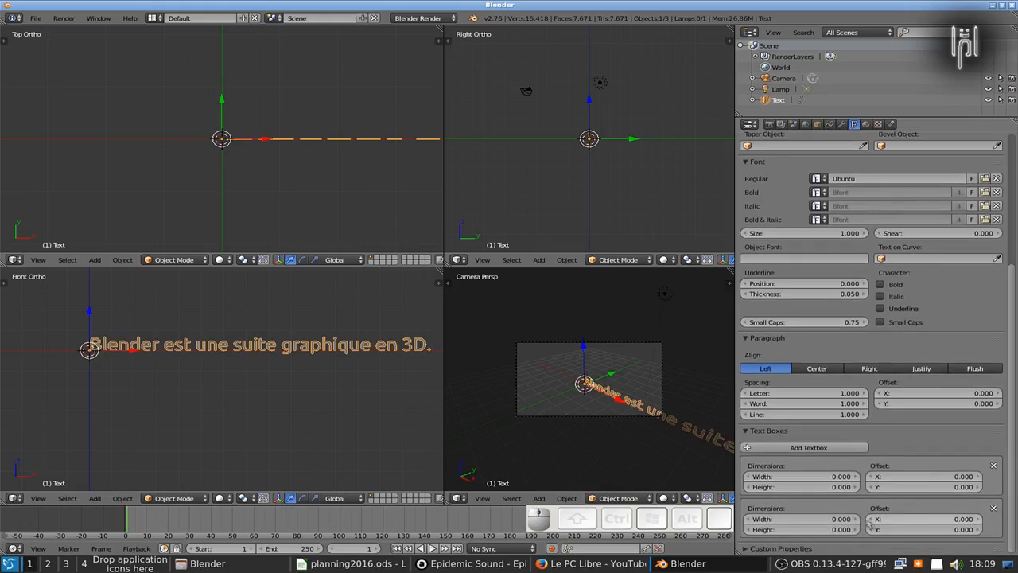
drag(832, 525, 771, 517)
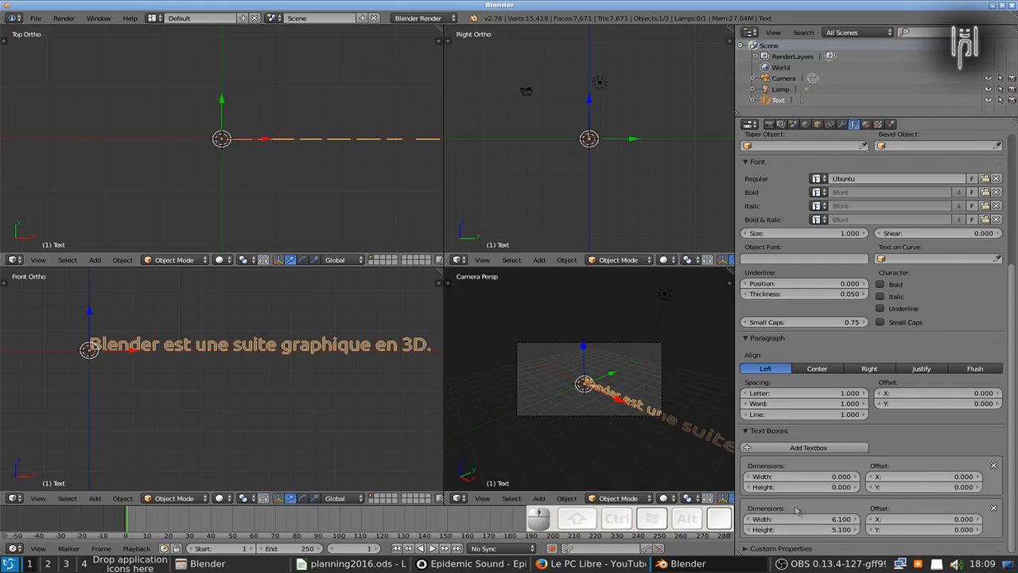
click(993, 508)
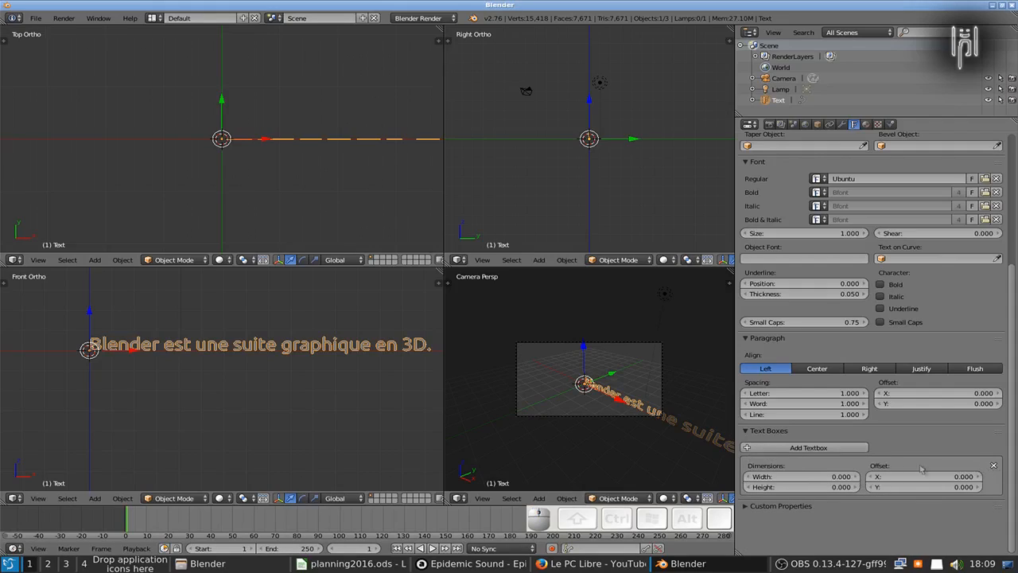
Add a second text box and set the first text box's width to 5.000, keeping its height at 0.000.
click(769, 448)
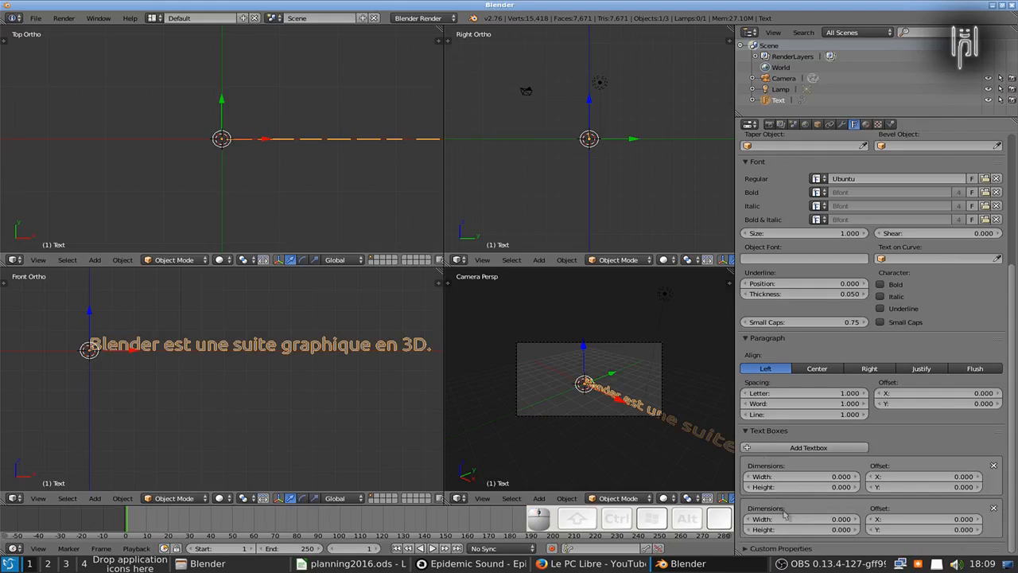
drag(776, 476, 849, 477)
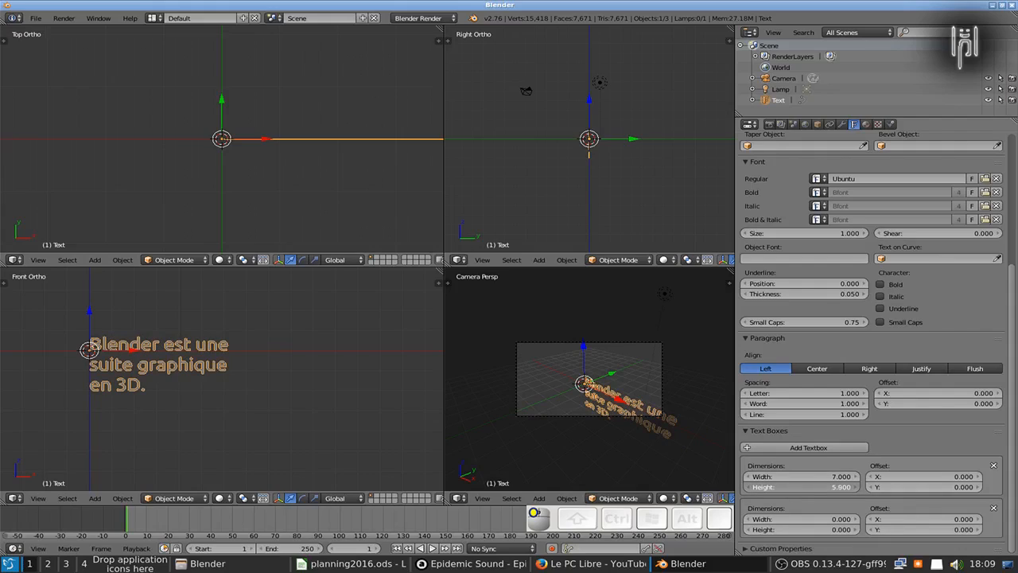
drag(807, 478, 756, 478)
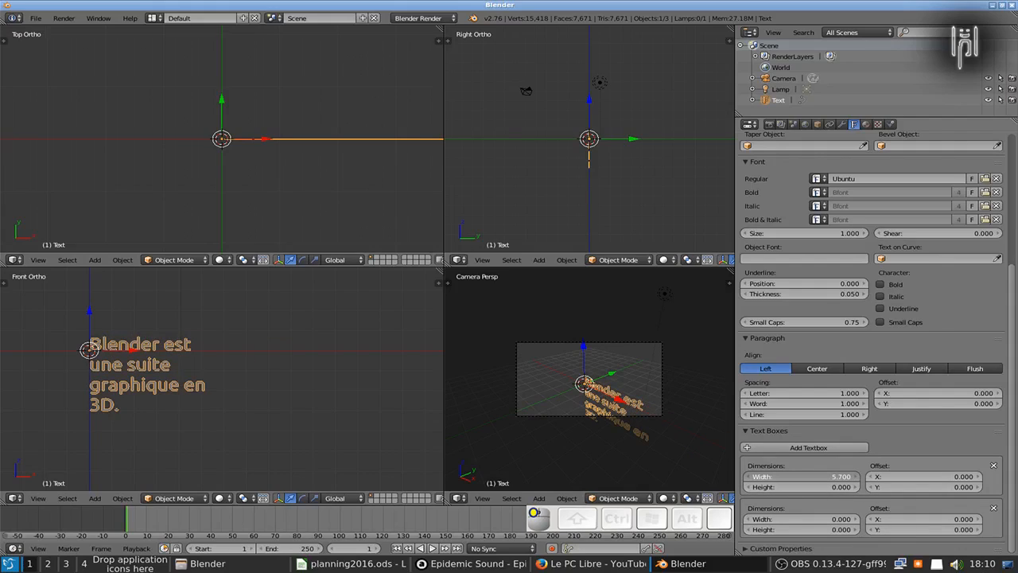
click(827, 477)
text(5)
key(Return)
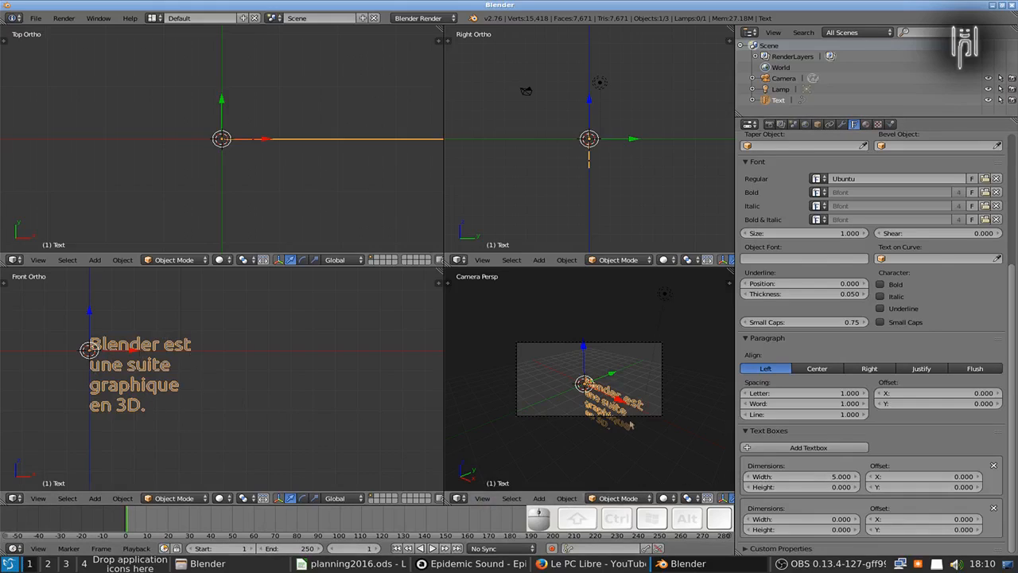
Set the first text box's offset to X 0.000 and Y 0.700.
drag(907, 477, 932, 489)
click(921, 477)
text(0)
key(Return)
key(Escape)
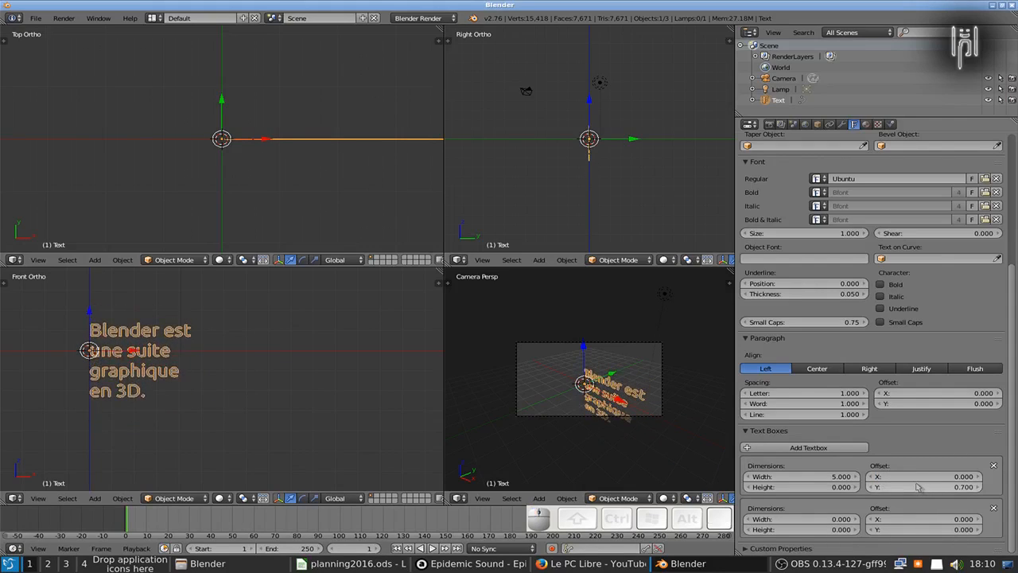
Try the Center and Right paragraph alignments on the text and set it to Justify.
click(812, 370)
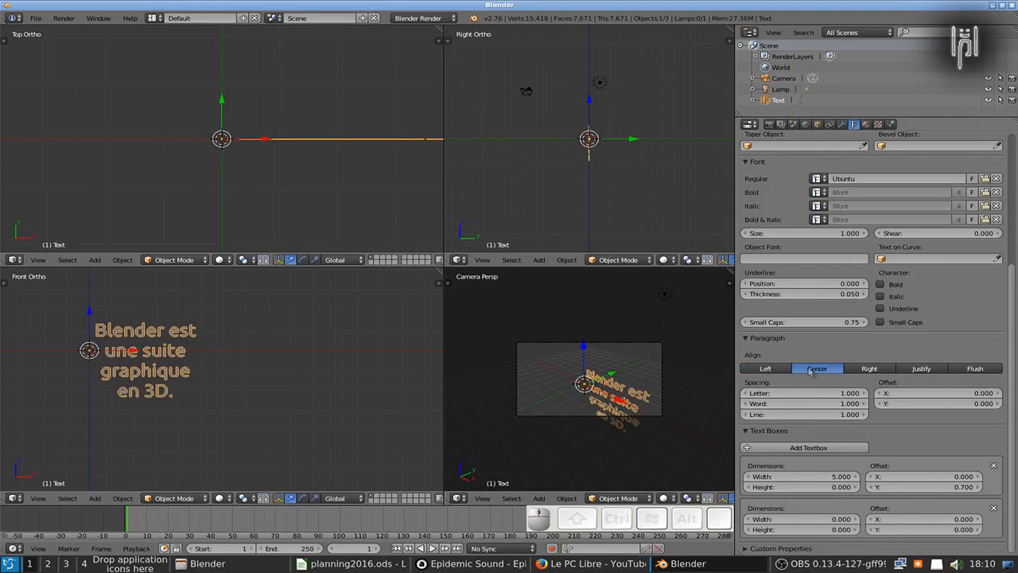
click(862, 370)
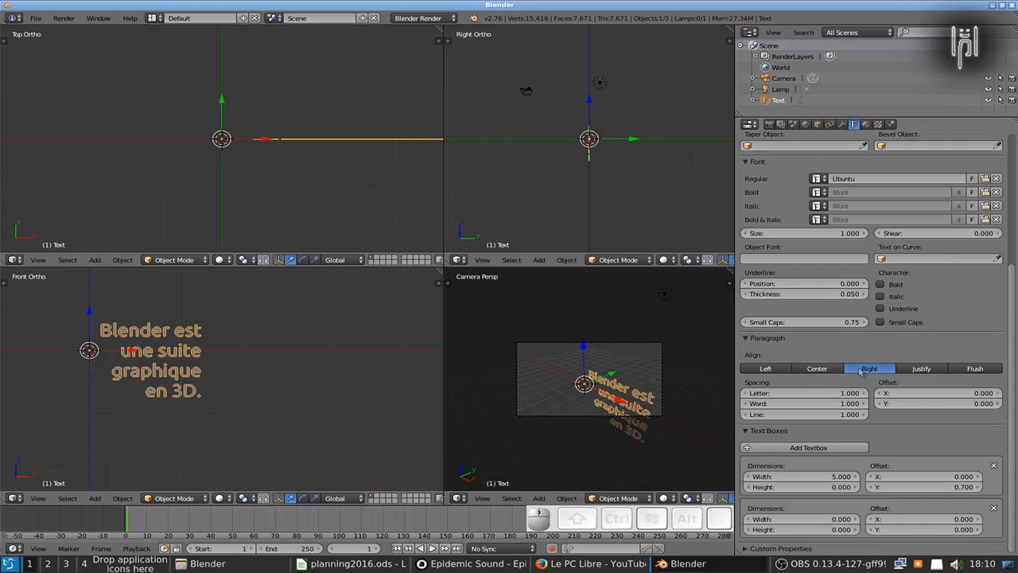
click(921, 370)
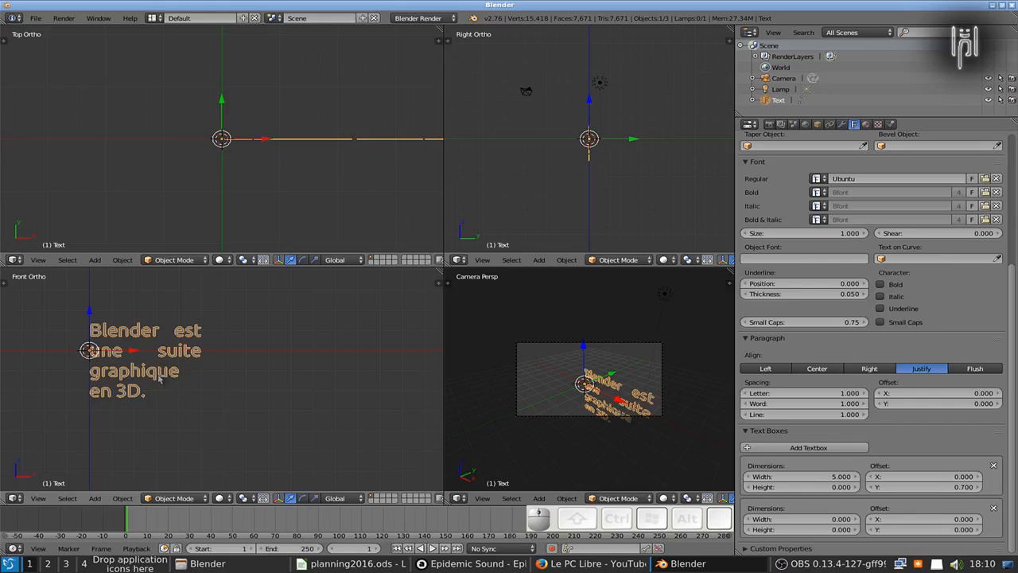
Insert the word "excellente" between "une" and "suite" in the text and return to Object Mode.
key(Tab)
key(Left)
key(Left)
key(Left)
key(Left)
key(Left)
key(Left)
key(Left)
key(Left)
key(Left)
key(Left)
key(Left)
key(Left)
key(Left)
key(Left)
key(Left)
key(Left)
key(Left)
key(Left)
key(Left)
key(Left)
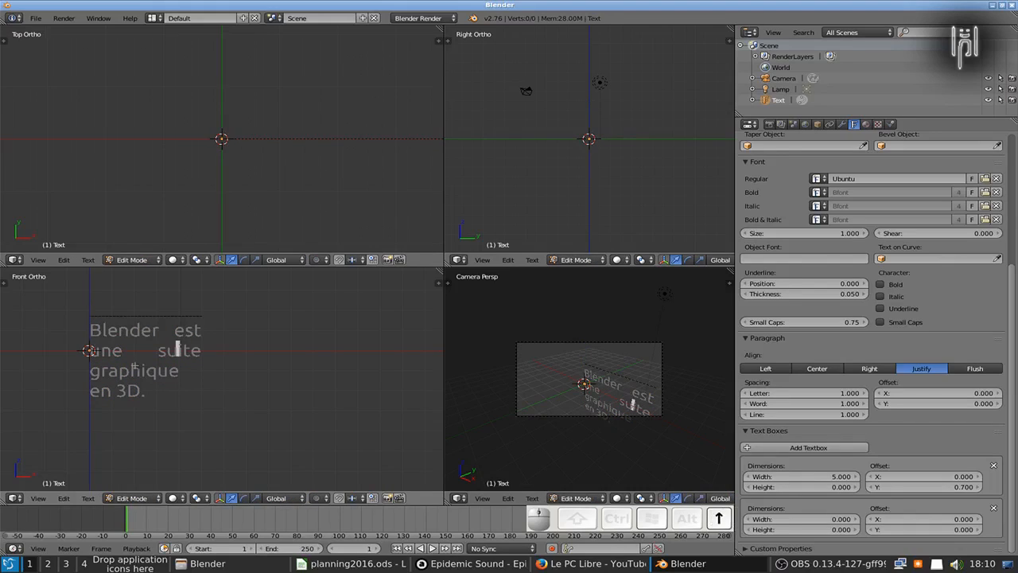
key(Left)
text(exc)
key(BackSpace)
key(BackSpace)
key(BackSpace)
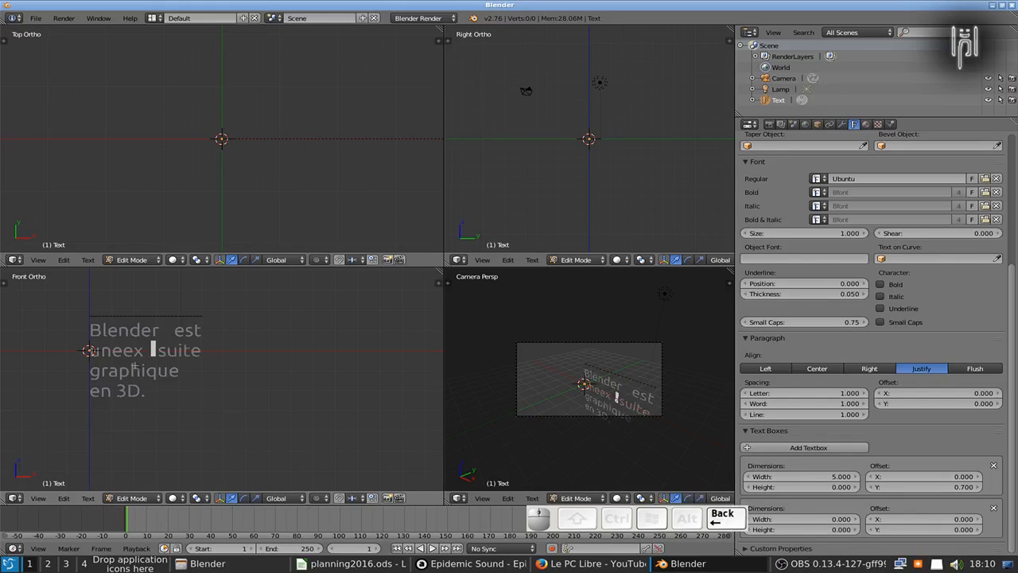
text(e exce)
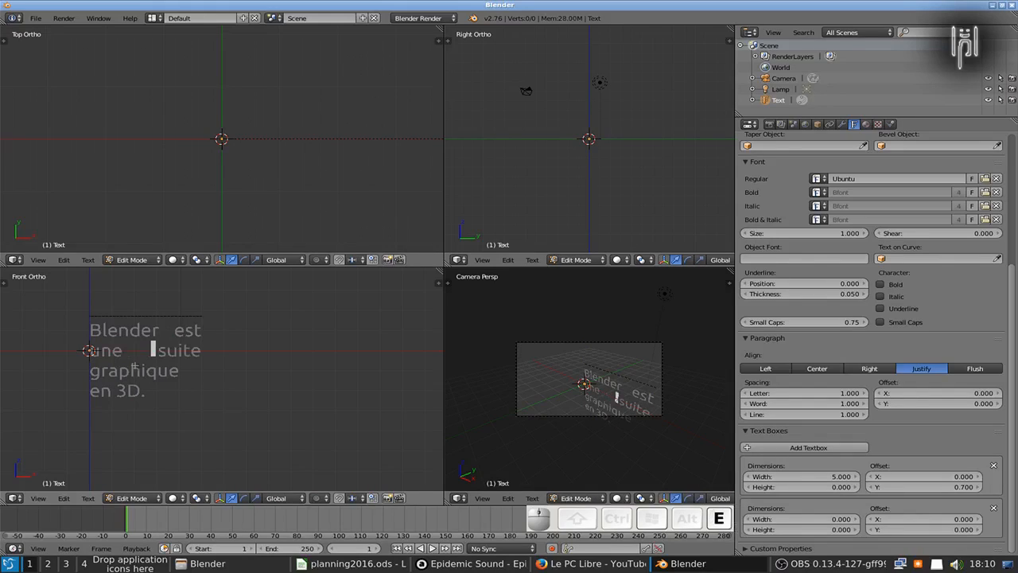
text(llente)
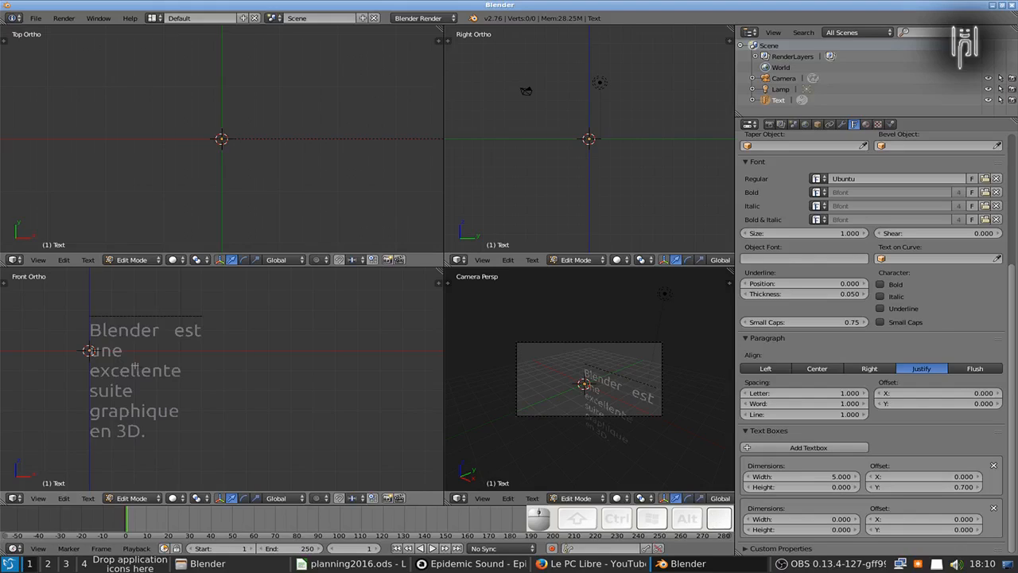
key(Tab)
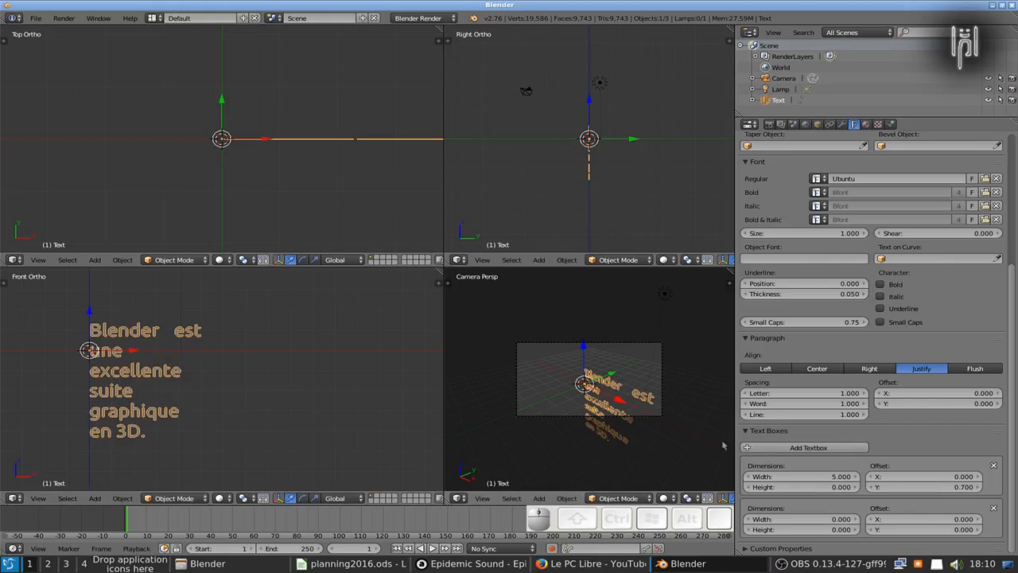
Widen the first text box to 7.100 and compare Left alignment with Justify, ending on Justify.
drag(799, 476, 831, 477)
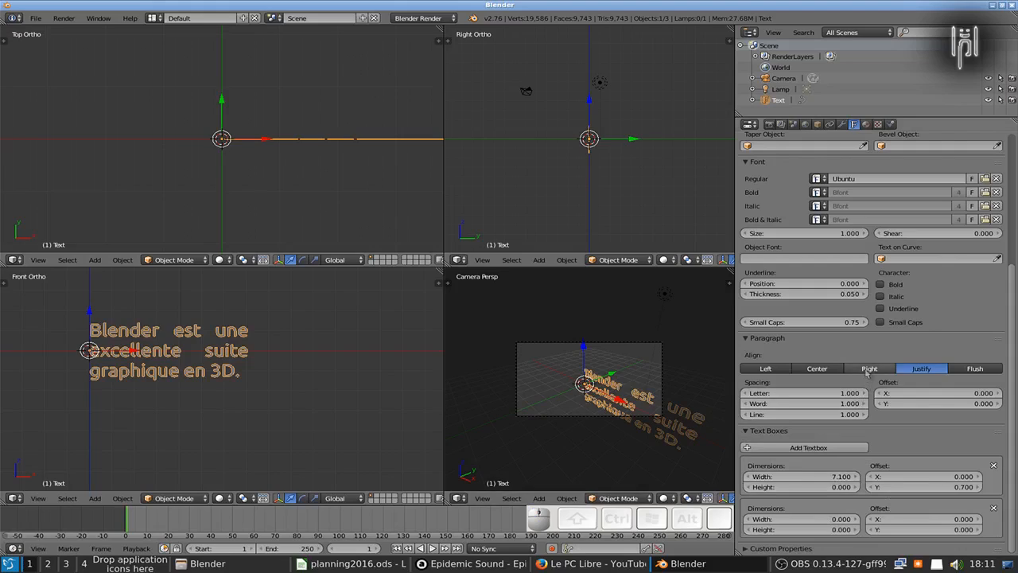
click(778, 372)
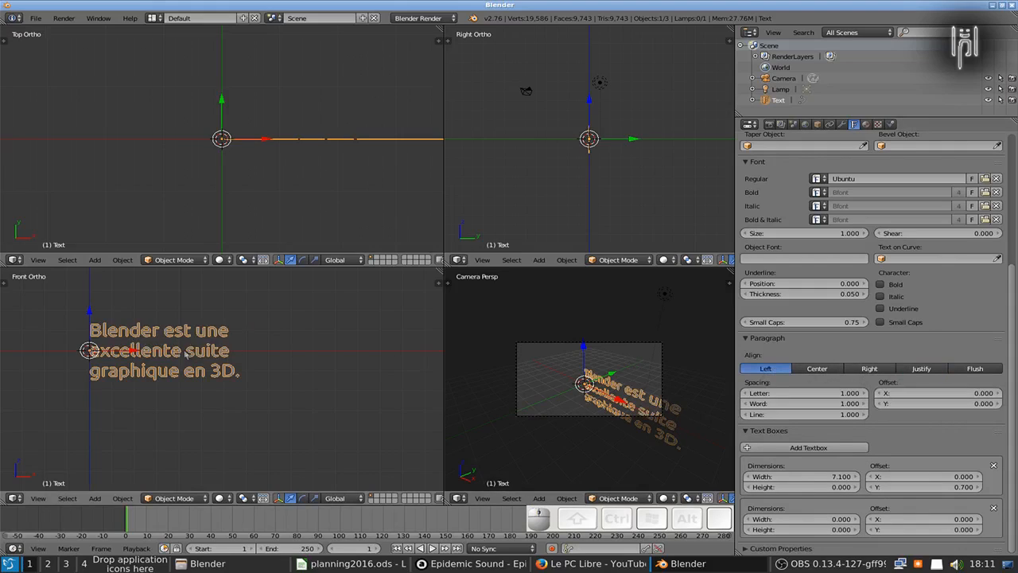
click(921, 368)
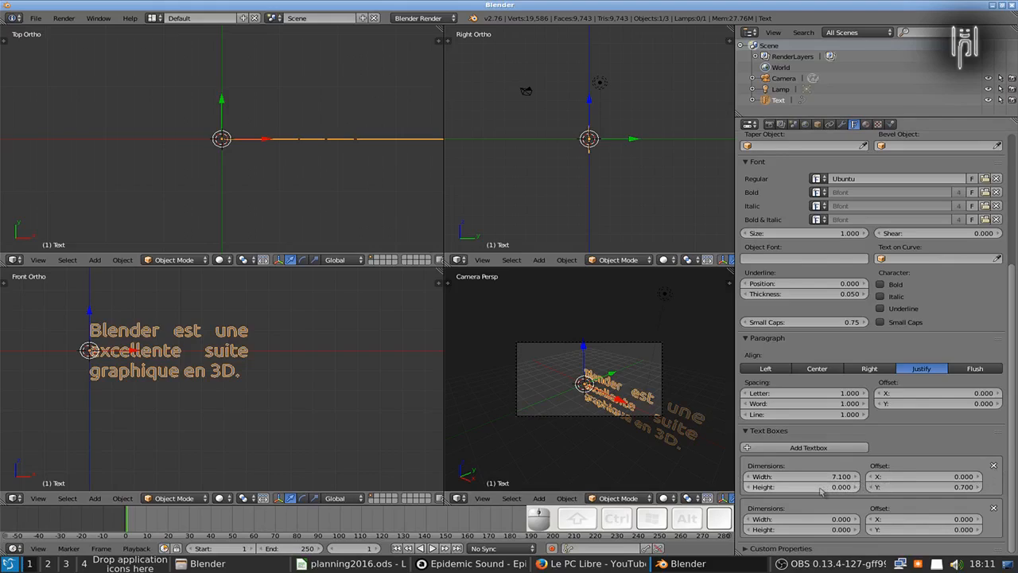
Set the first text box's height to 5.000.
drag(821, 491, 891, 491)
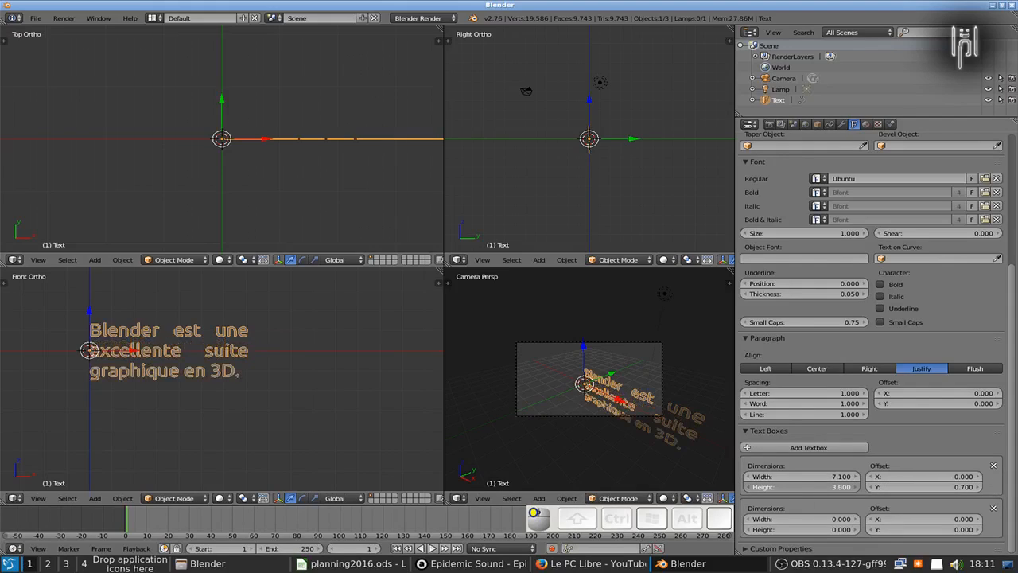
shift+click(802, 488)
text(5)
key(Return)
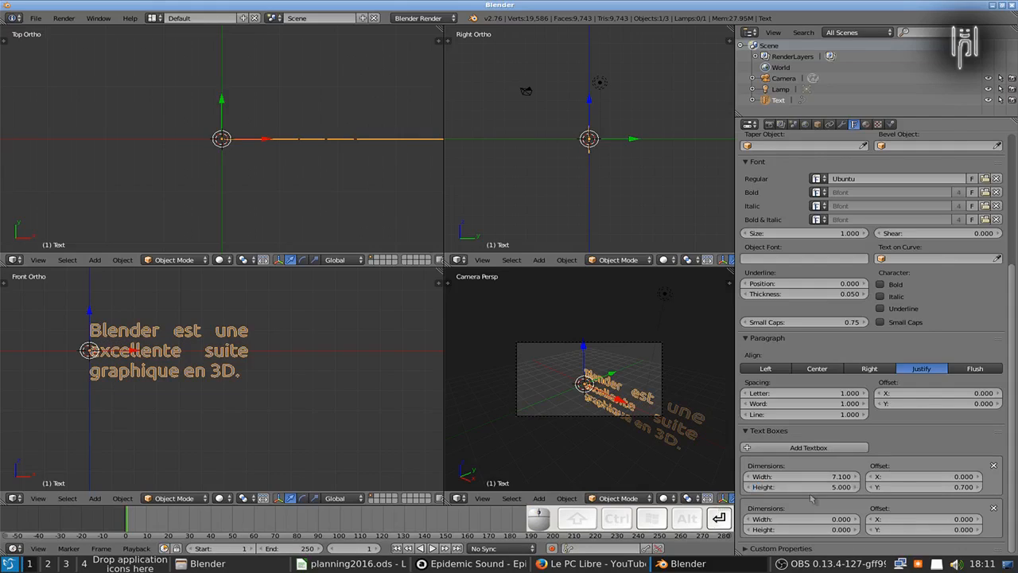
Append "Modélisation, animation, montage, effets spéciaux : tout est prévu !" to the end of the text and return to Object Mode.
key(Tab)
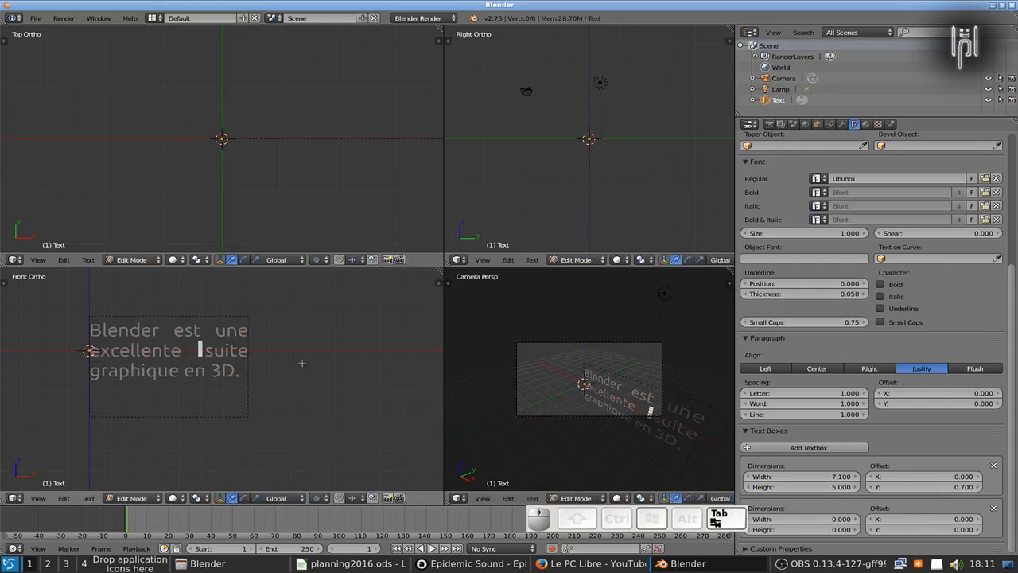
key(Right)
key(Right)
key(Right)
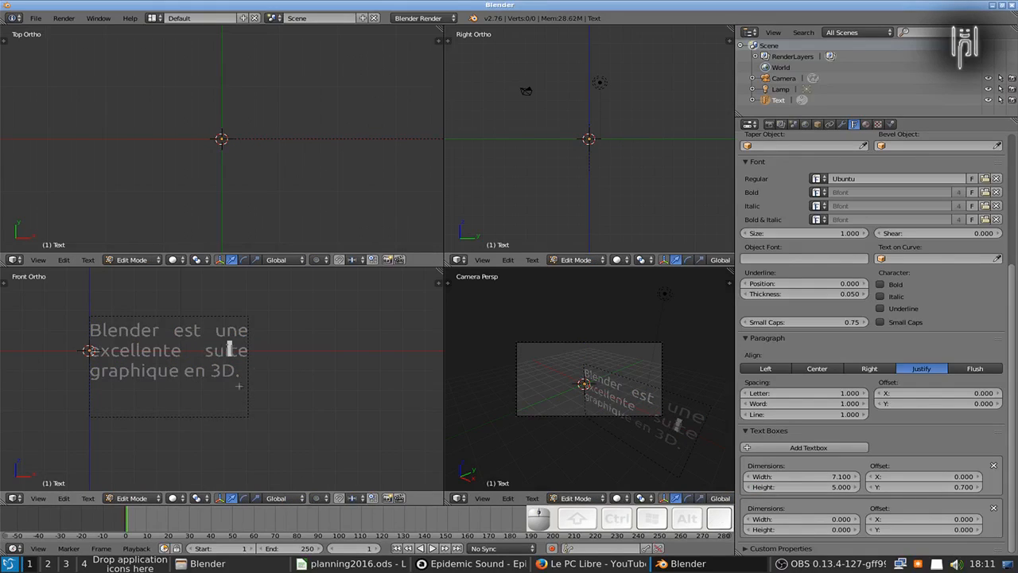
key(Right)
key(Right)
key(Right)
key(Right)
key(Right)
key(Right)
key(Right)
key(Right)
key(Right)
key(Right)
key(Right)
key(Right)
key(Right)
key(Right)
key(Right)
key(Right)
key(Right)
key(Right)
key(Right)
key(Right)
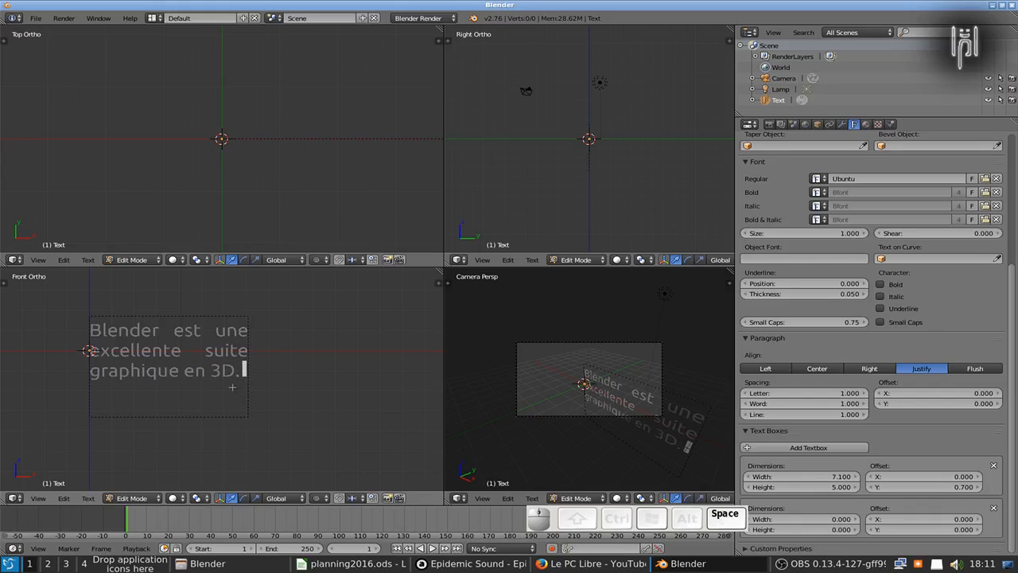
text(M)
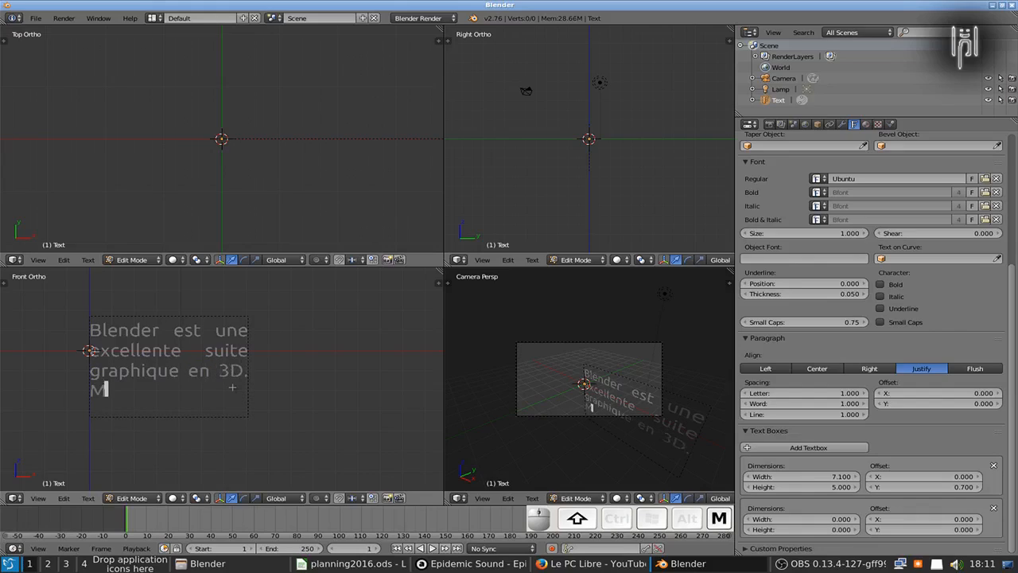
text(odélisa)
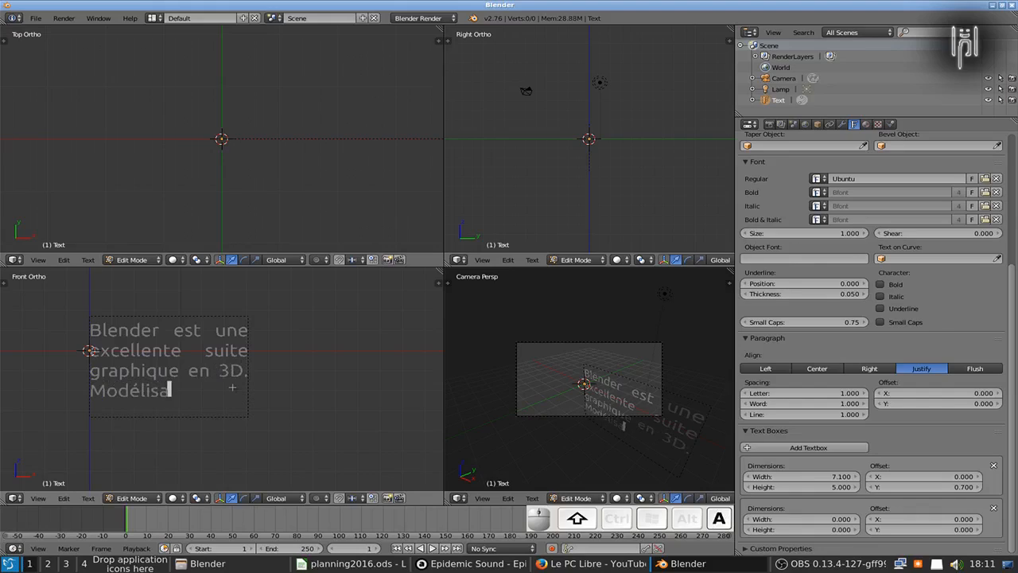
text(tion, an)
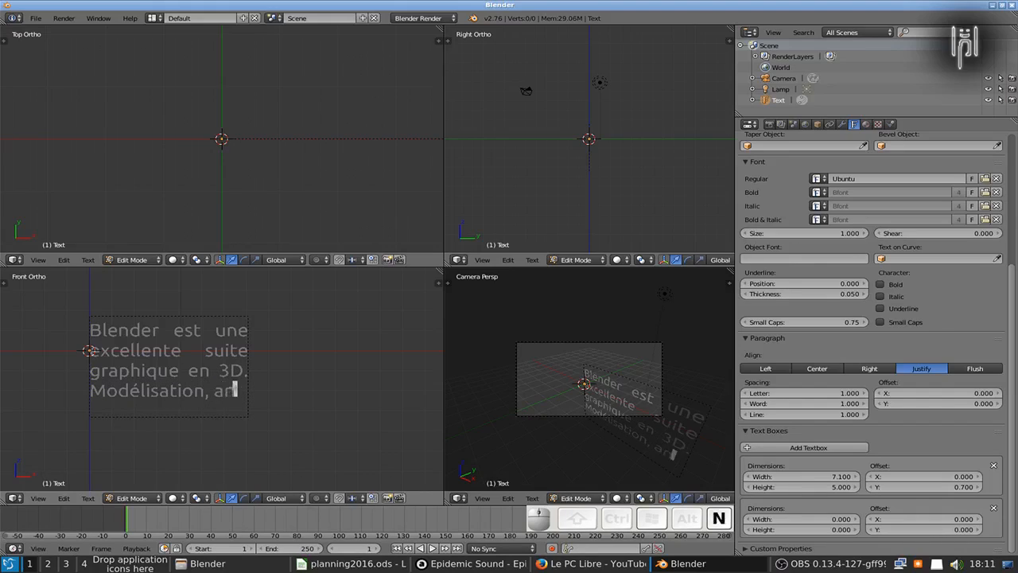
text(imation, montage)
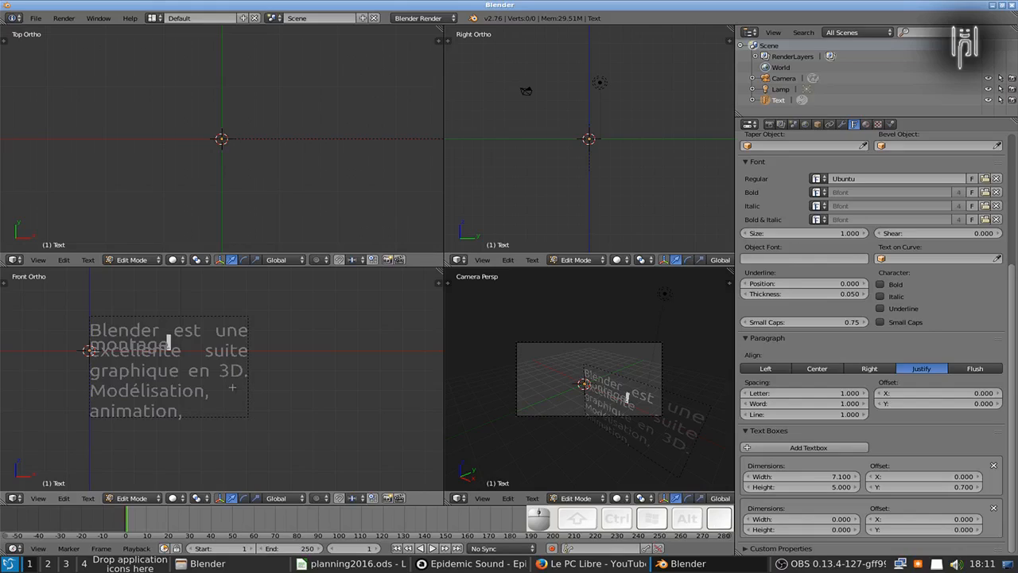
text(effets spéciaux)
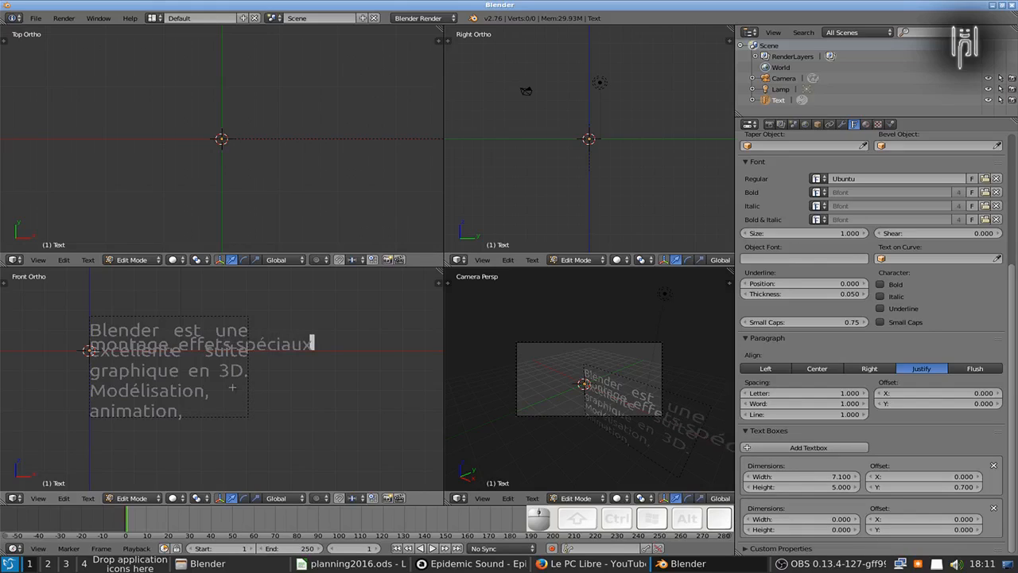
text( : tout est prévu)
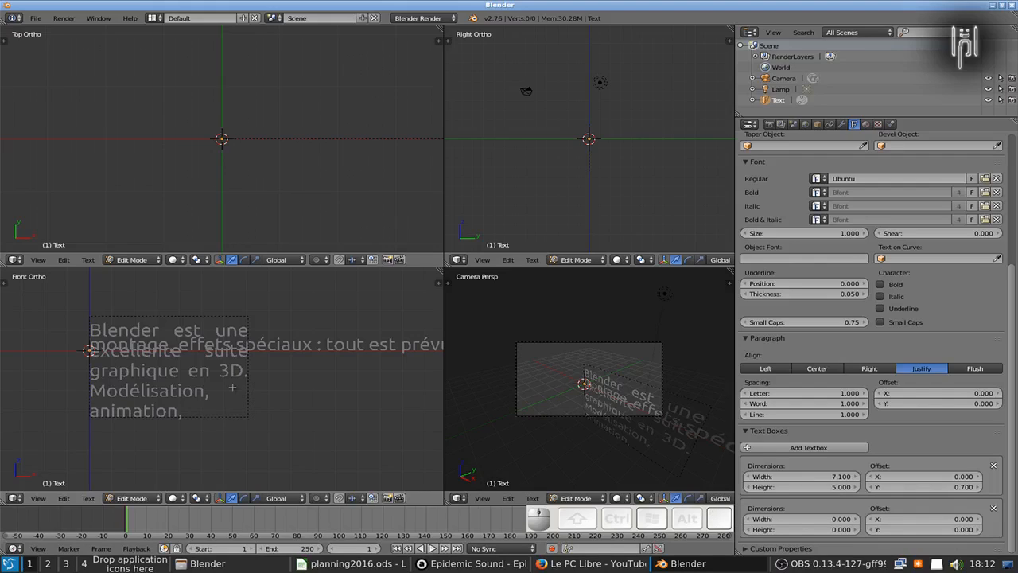
key(Tab)
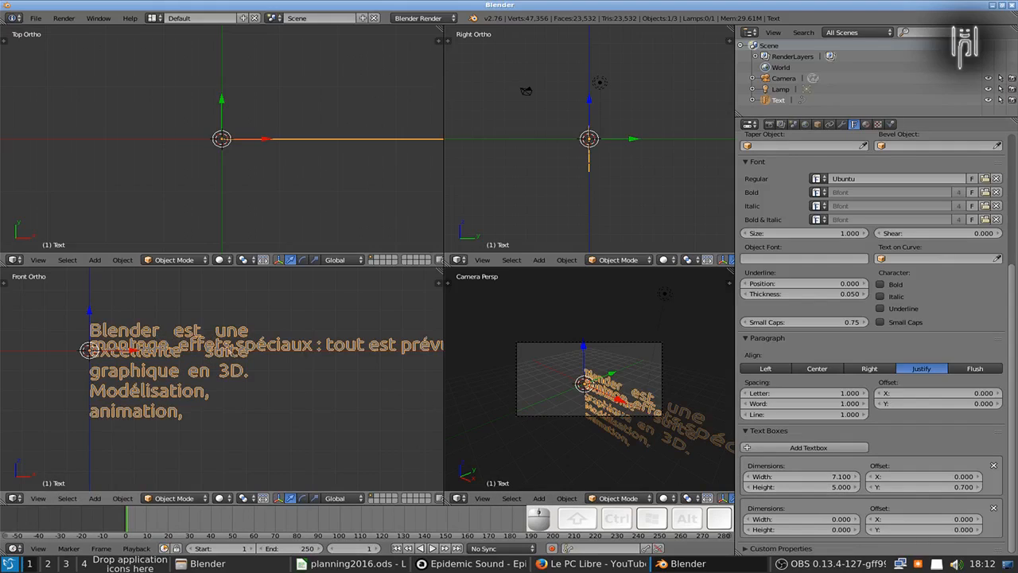
In Edit Mode, set the first text box's width and height to 10.000 each.
key(Tab)
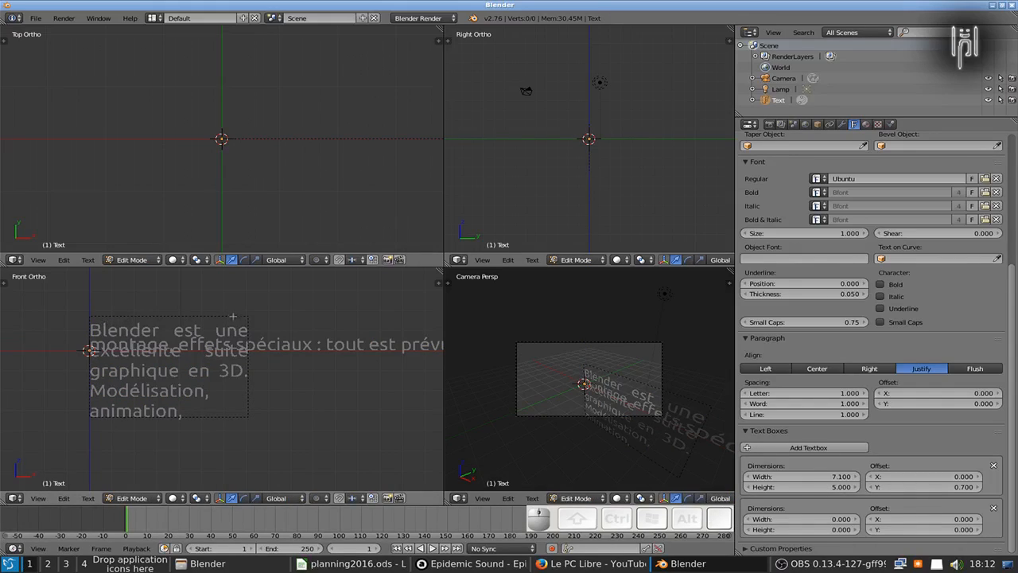
drag(804, 487, 895, 477)
click(824, 480)
text(10)
key(Return)
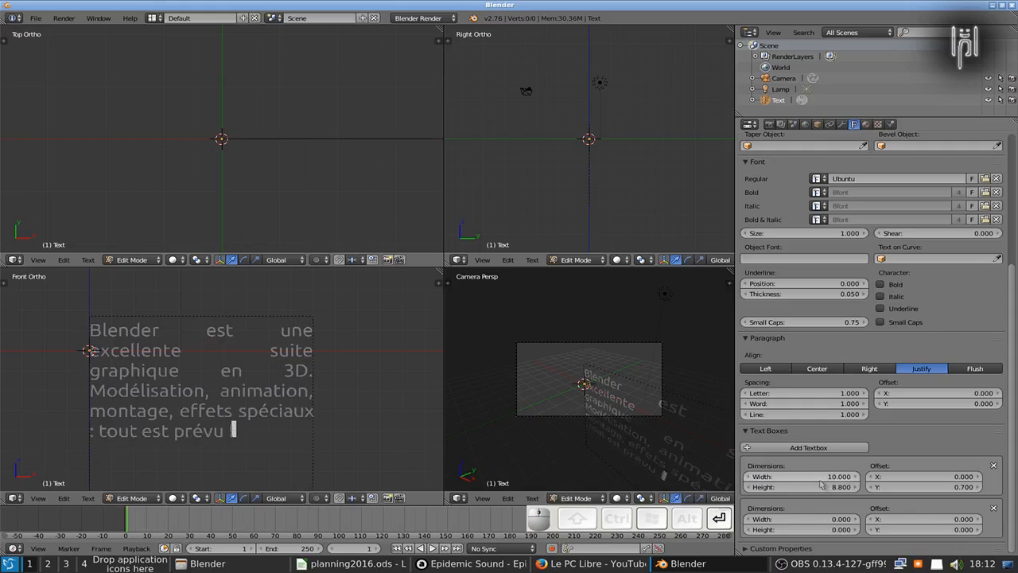
click(827, 487)
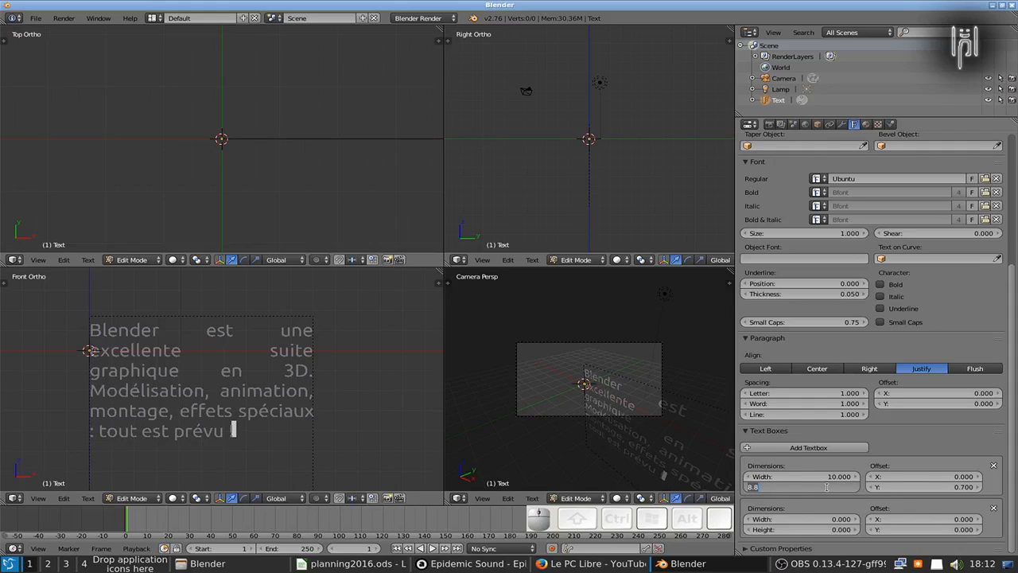
text(10)
key(Return)
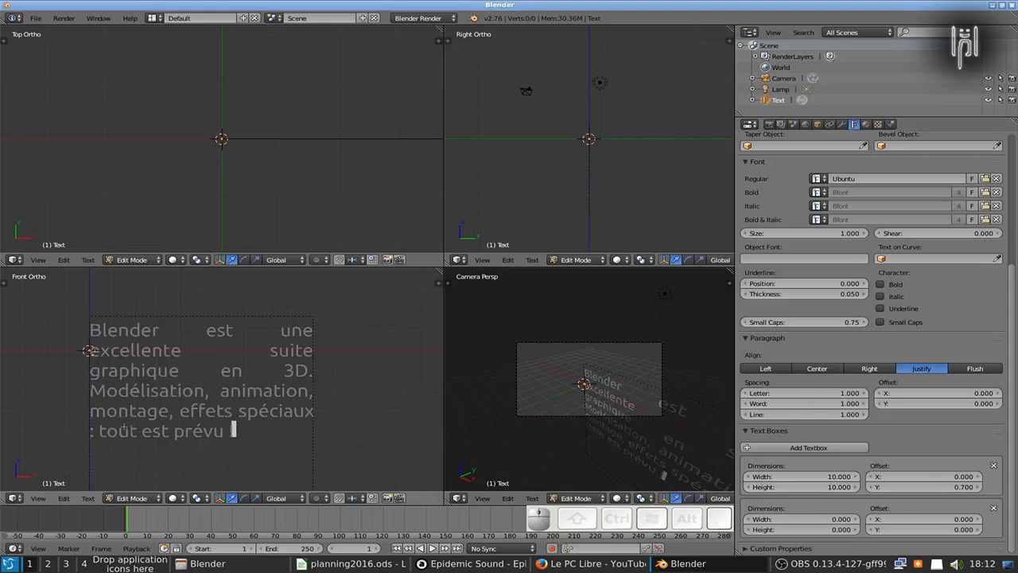
Enlarge the front and camera views and try the Flush, Left and Center alignments, ending on Left.
shift+middle_drag(191, 386, 196, 359)
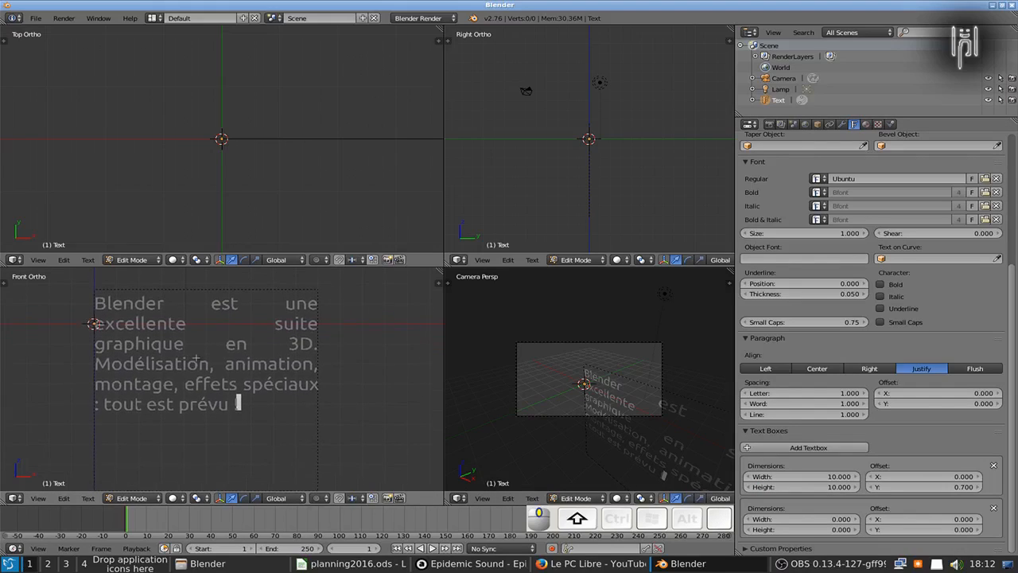
drag(216, 270, 239, 113)
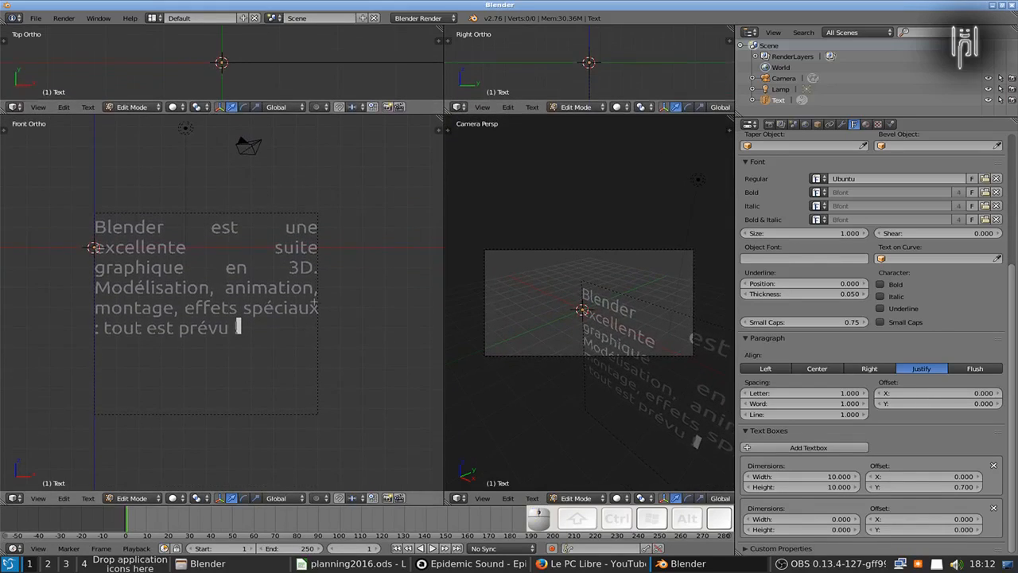
click(974, 369)
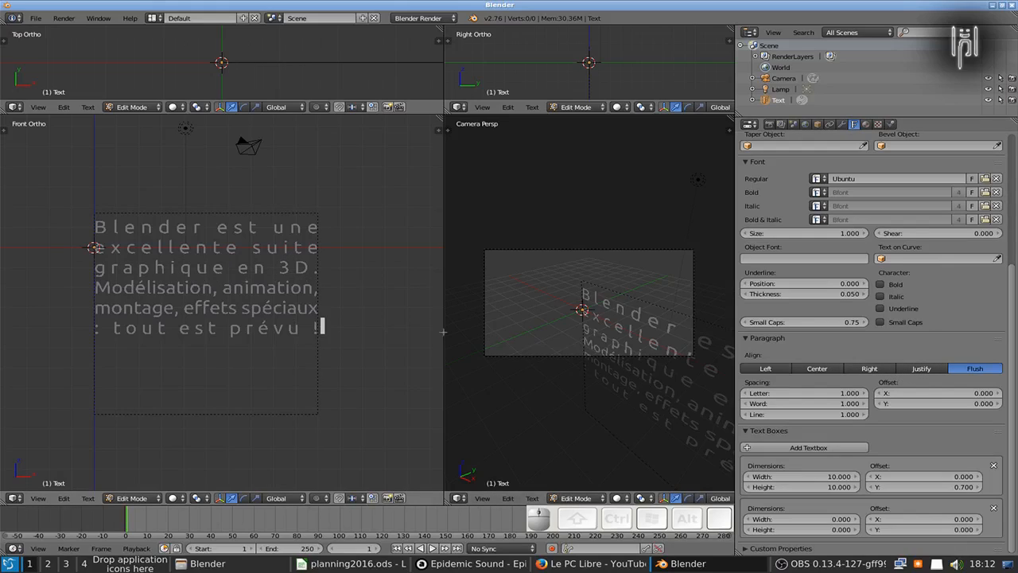
click(771, 372)
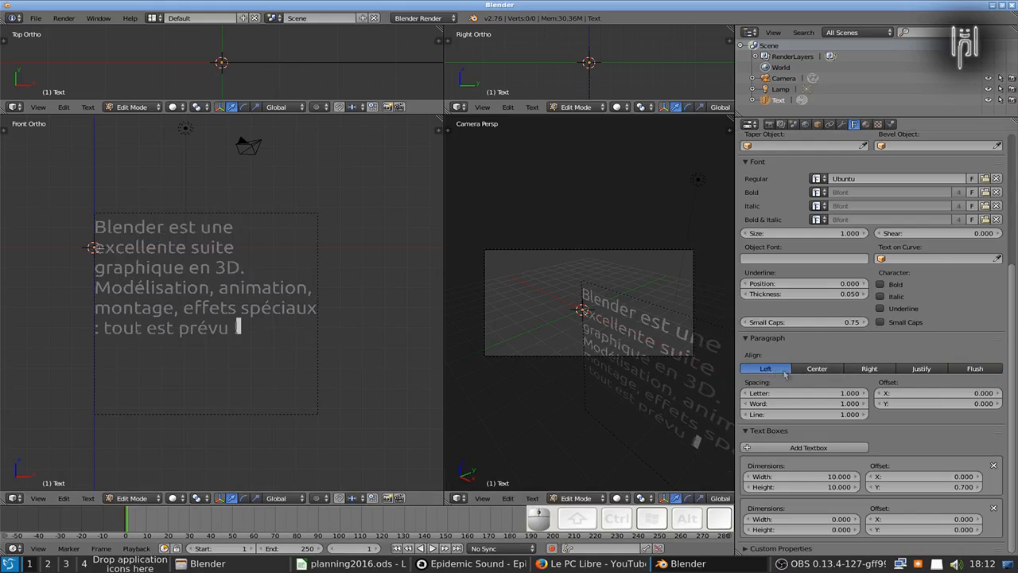
click(811, 371)
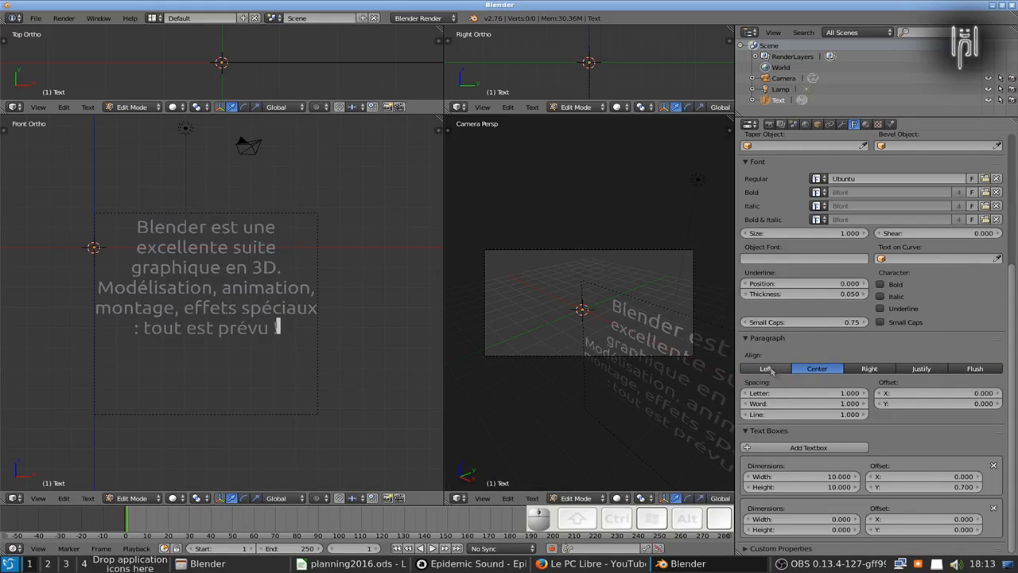
click(769, 369)
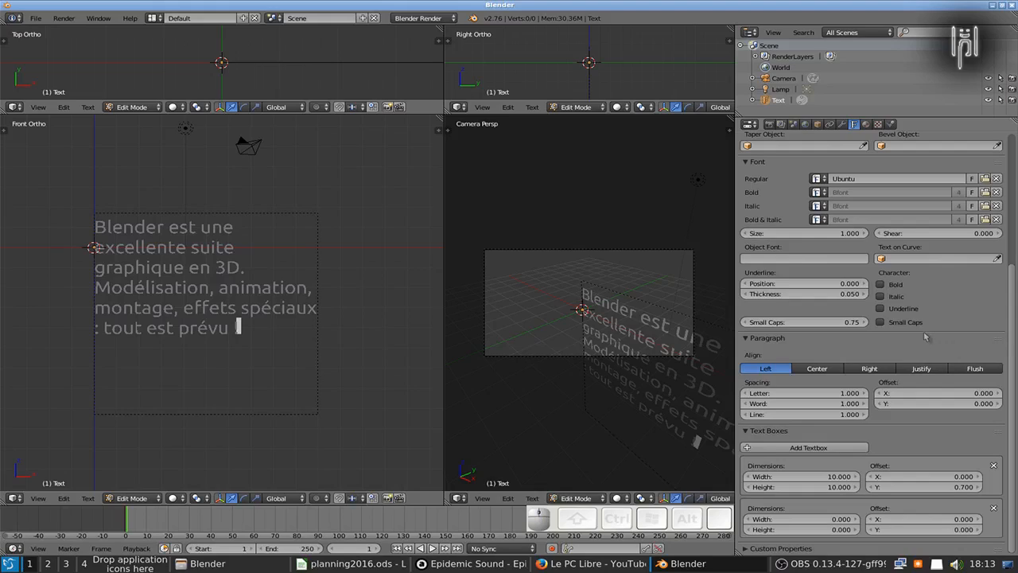
Try a positive geometry Offset on the text and reset it to 0.
scroll(925, 341, up, 5)
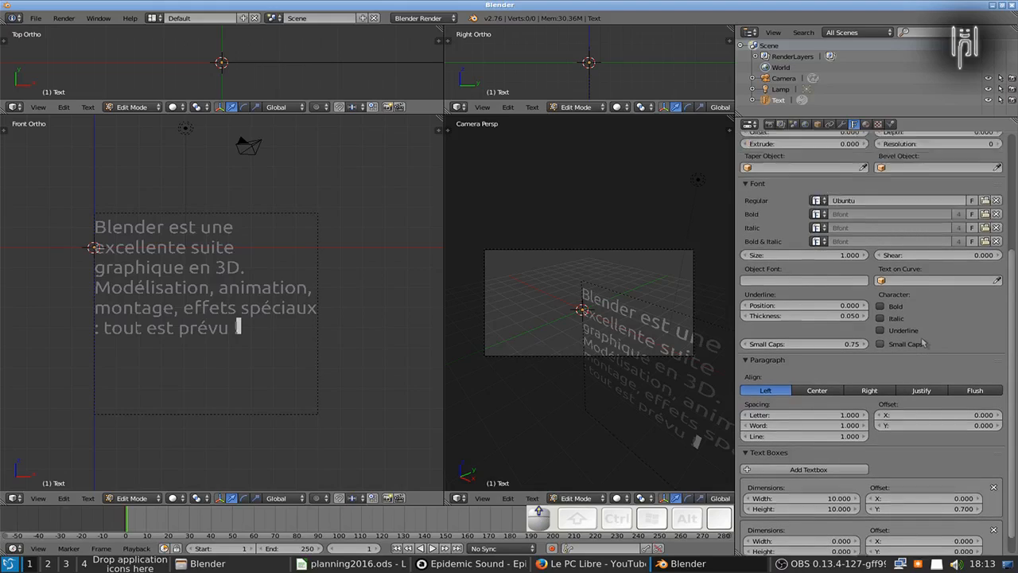
scroll(923, 341, up, 2)
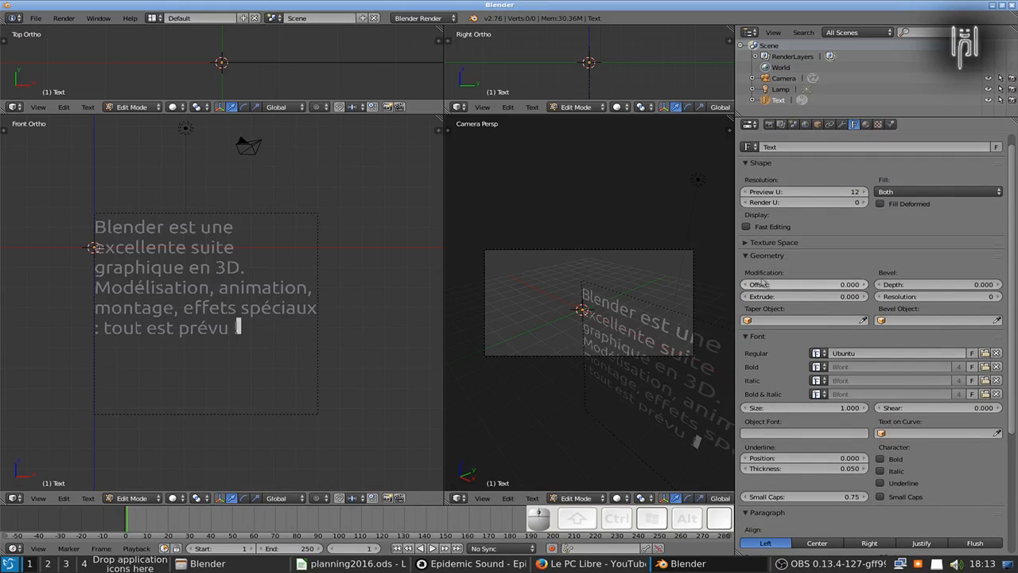
drag(795, 284, 860, 284)
drag(781, 290, 806, 291)
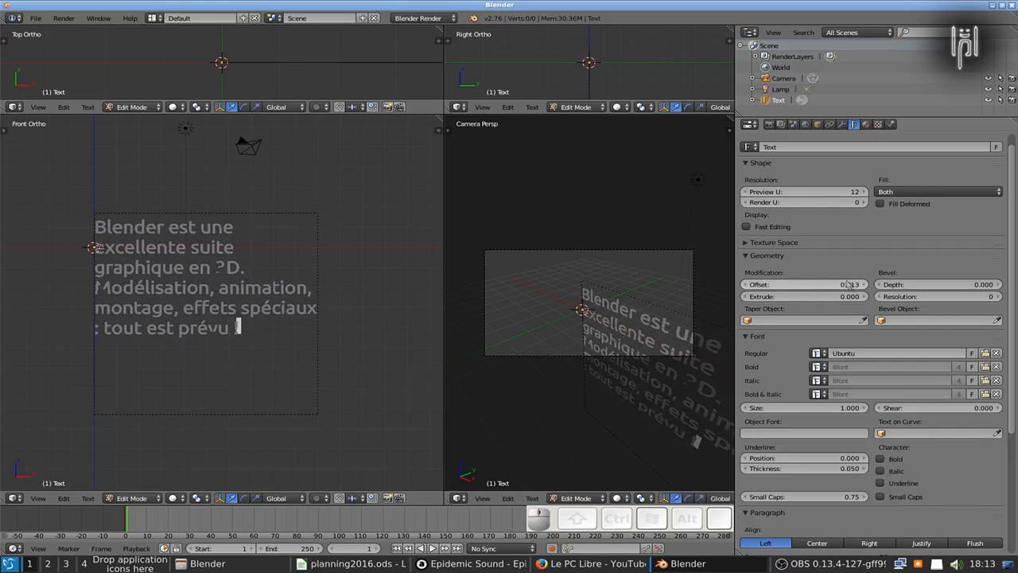
click(840, 284)
text(0)
key(Return)
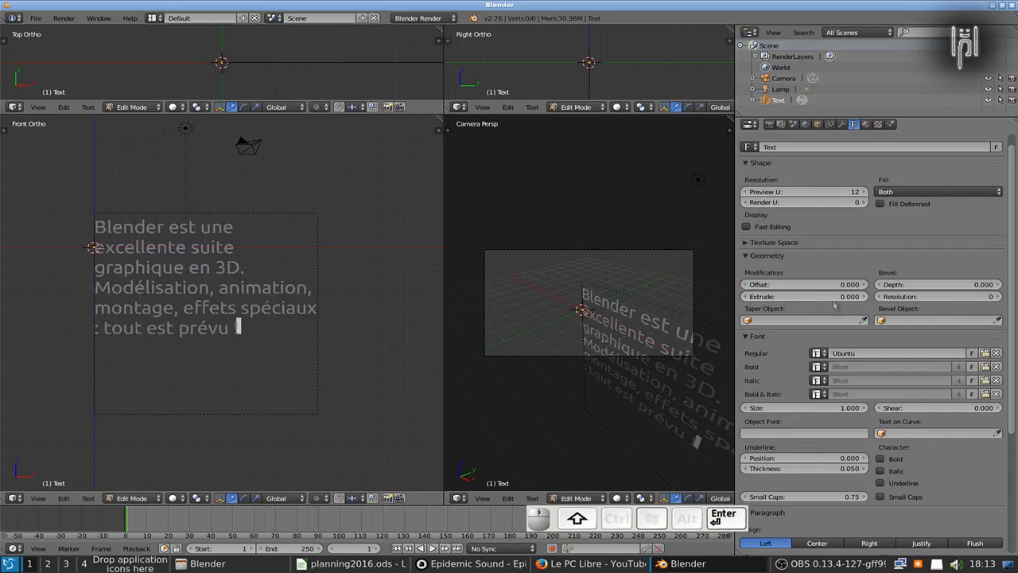
Set the text's Extrude to 0.1 and inspect the letters' thickness from an angled 3D view.
click(863, 296)
click(863, 296)
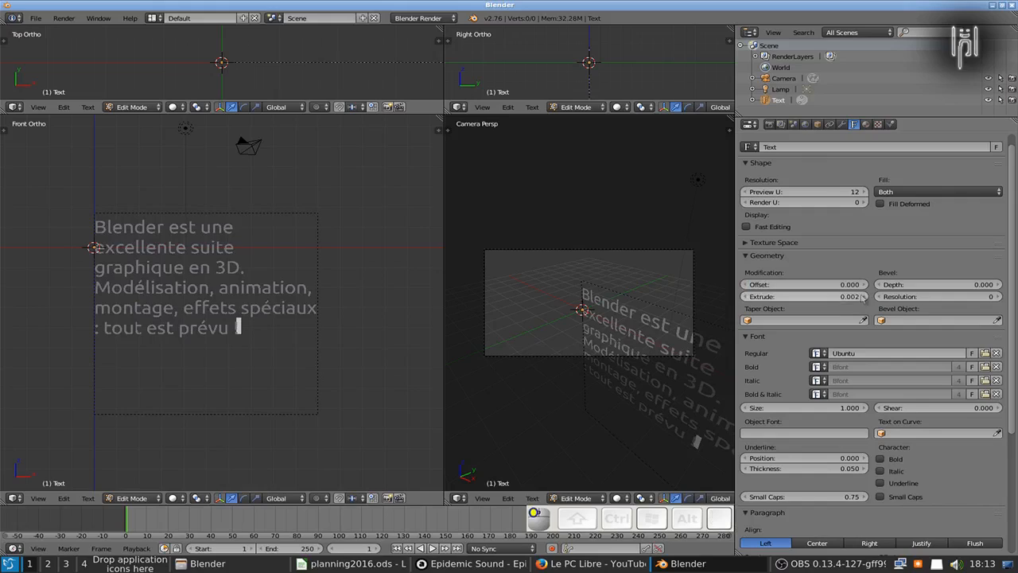
click(840, 298)
text(0.1)
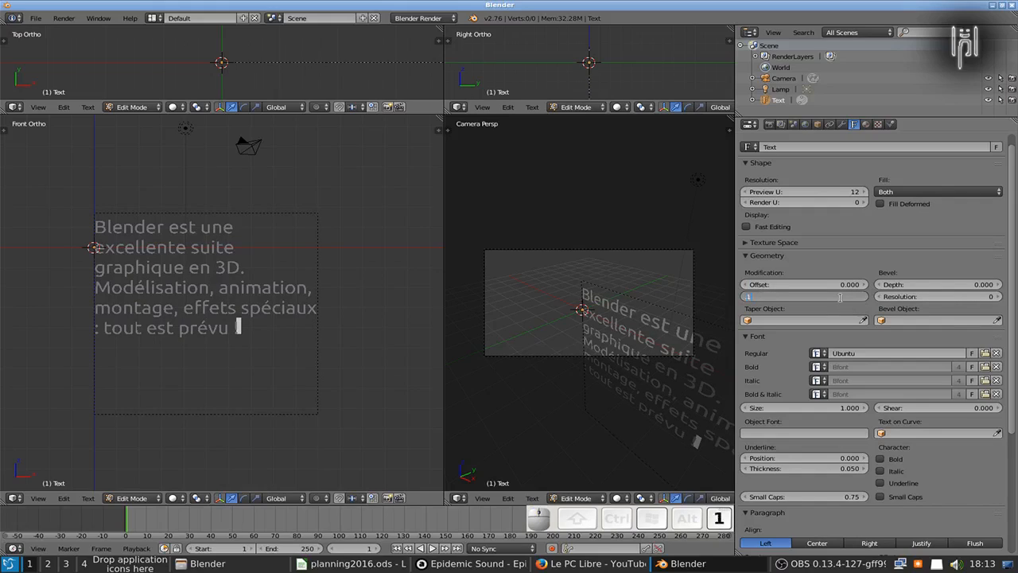
key(Return)
shift+middle_drag(664, 335, 610, 251)
scroll(609, 311, down, 1)
scroll(558, 309, up, 8)
scroll(558, 309, up, 1)
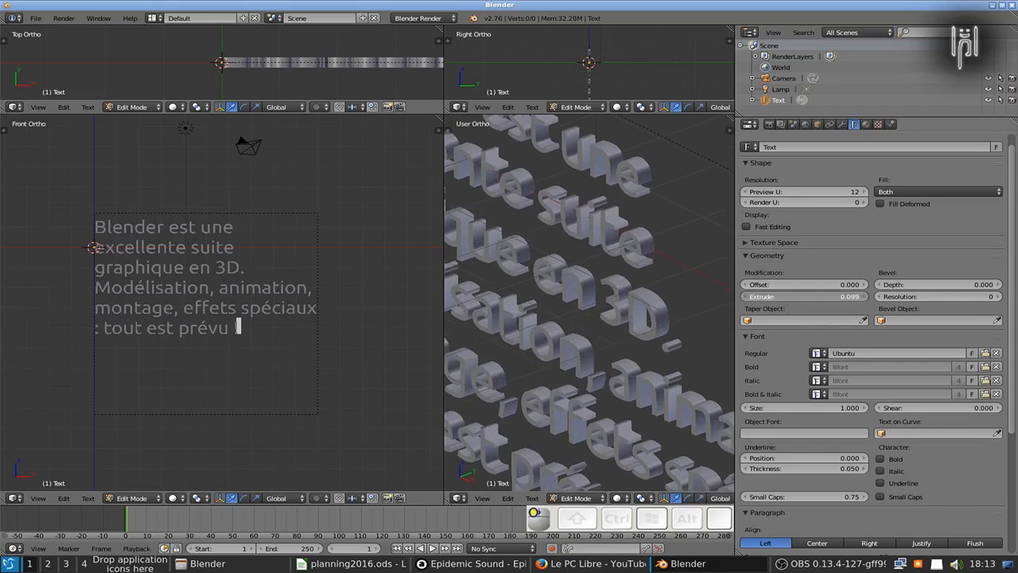
Set the text geometry to Extrude 0.060 and Offset -0.023, with a Bevel Depth of 0.015 and Resolution 0.
mouse_move(803, 296)
mouse_down()
mouse_move(744, 296)
mouse_move(831, 284)
mouse_move(793, 284)
mouse_up()
drag(917, 299, 915, 300)
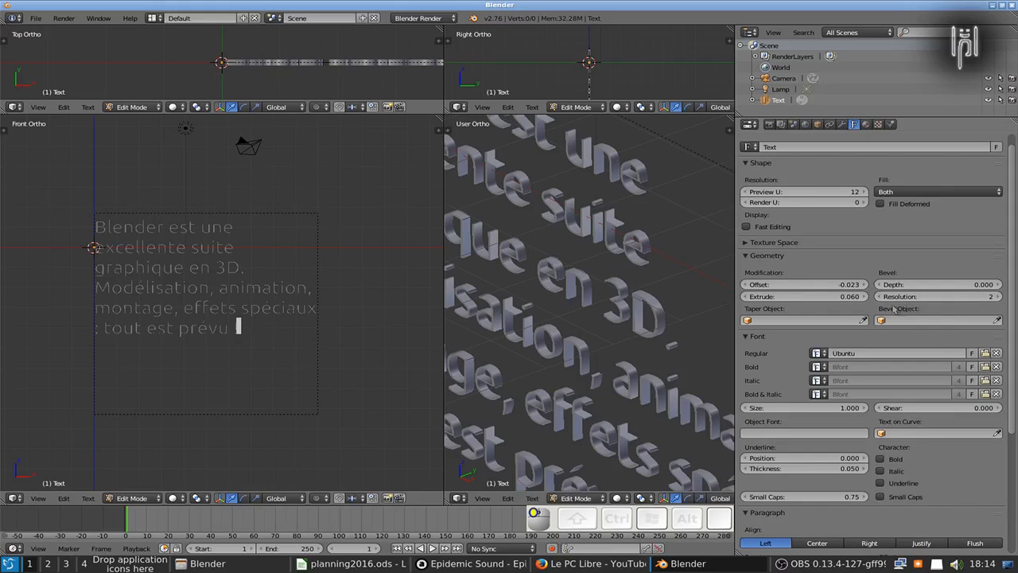
mouse_move(885, 284)
mouse_down()
mouse_move(907, 284)
mouse_move(889, 284)
mouse_up()
scroll(674, 323, up, 2)
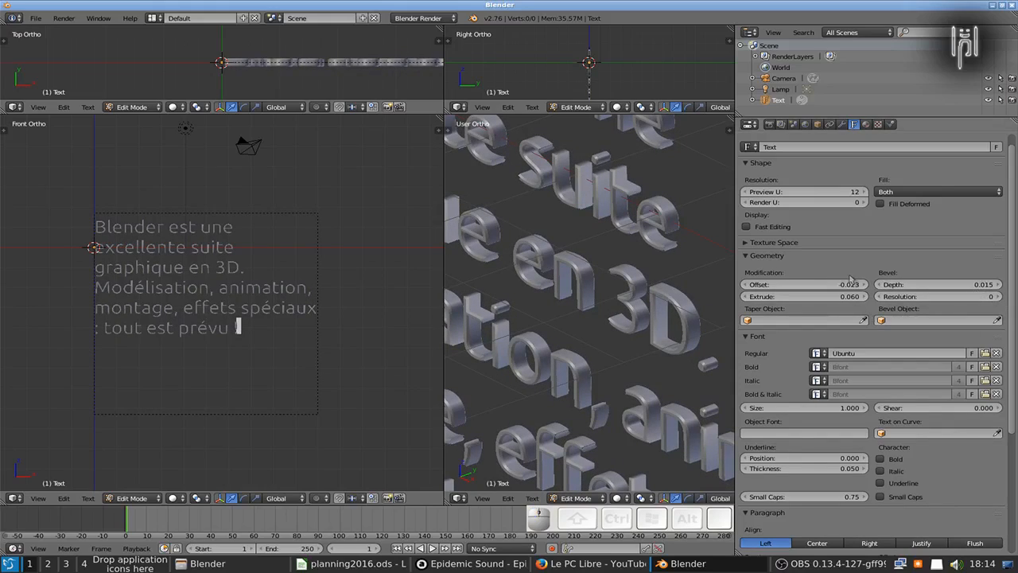
scroll(850, 279, up, 1)
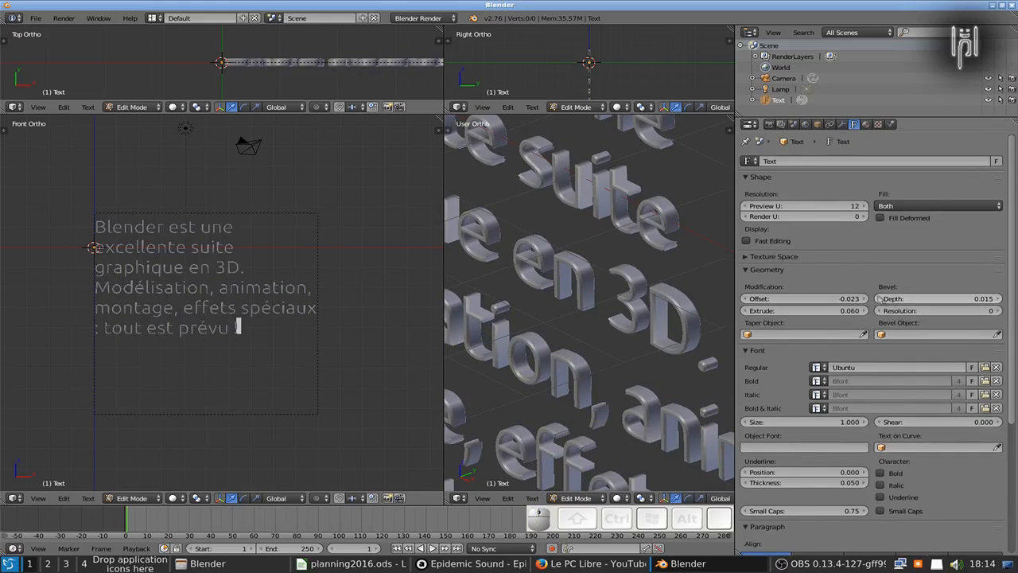
Load Ubuntu-B.ttf from the ubuntu-font-family folder as the Bold font and switch the Bold character style on and off.
scroll(856, 309, down, 1)
scroll(854, 310, down, 3)
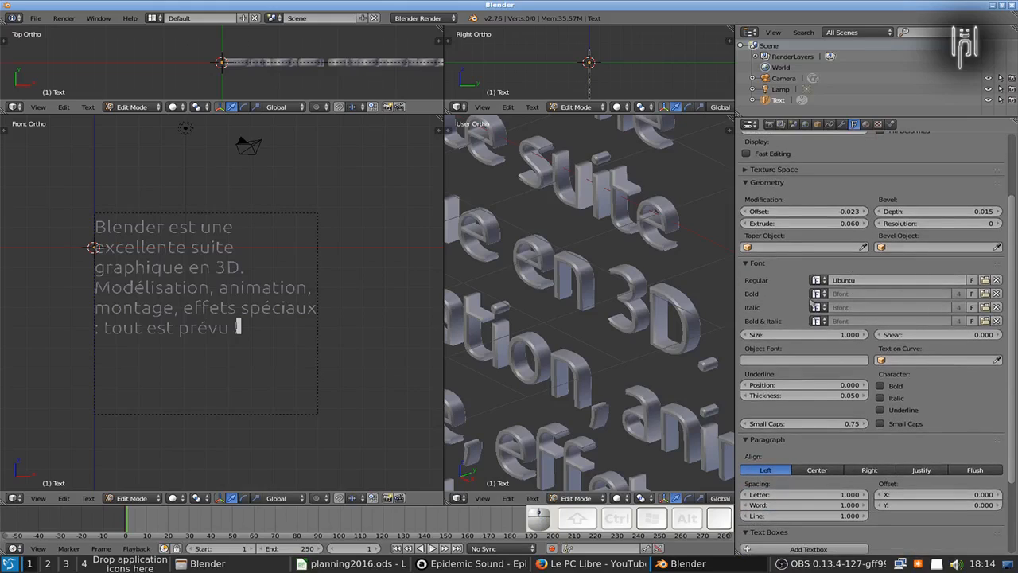
click(879, 389)
click(879, 388)
click(819, 294)
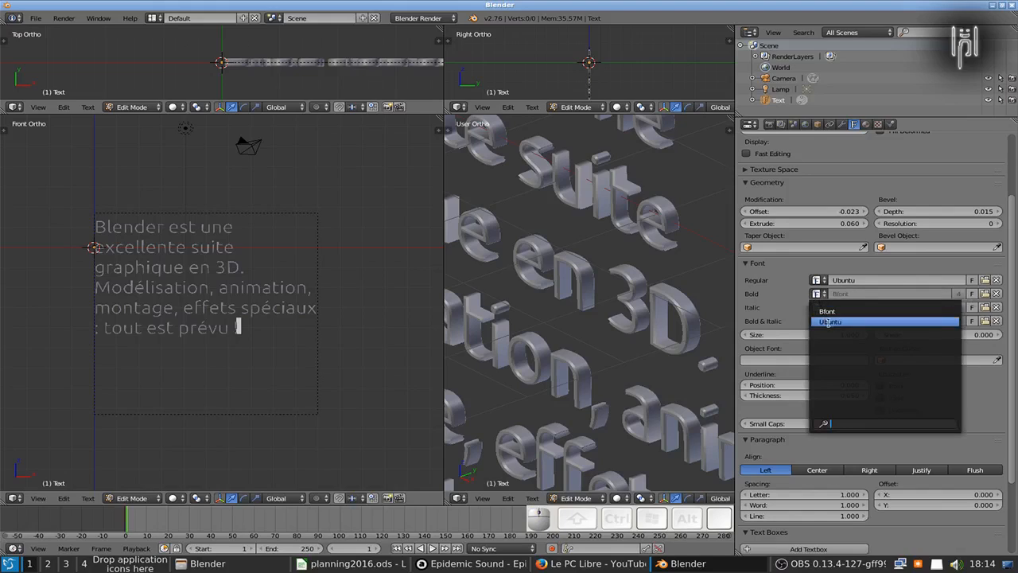
click(962, 387)
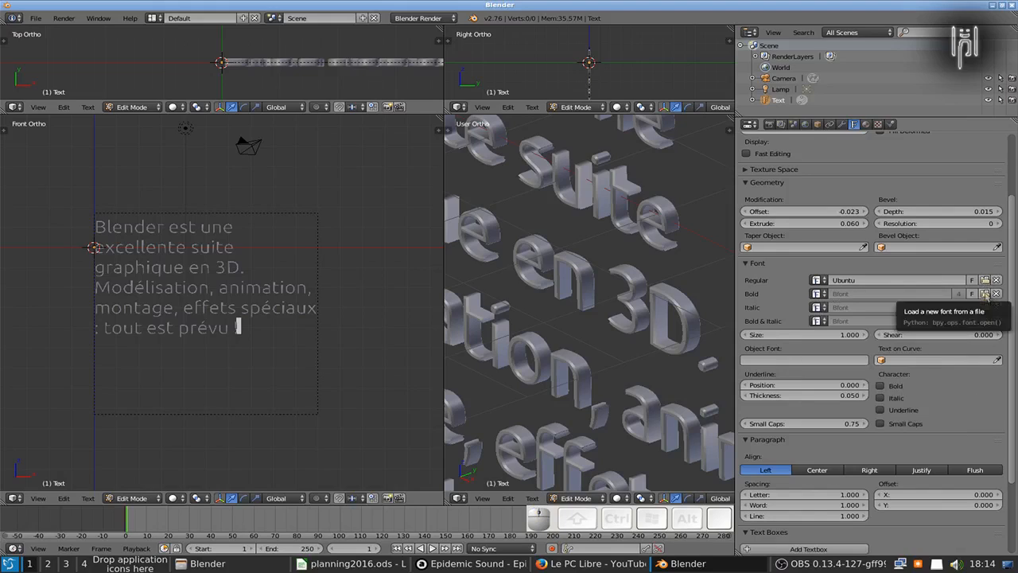
click(985, 293)
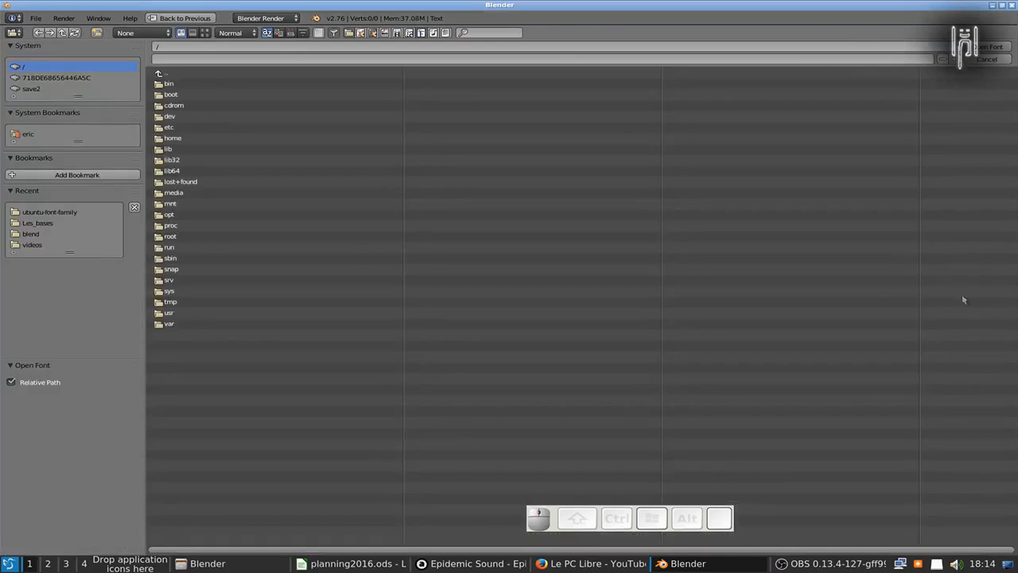
click(51, 213)
click(182, 83)
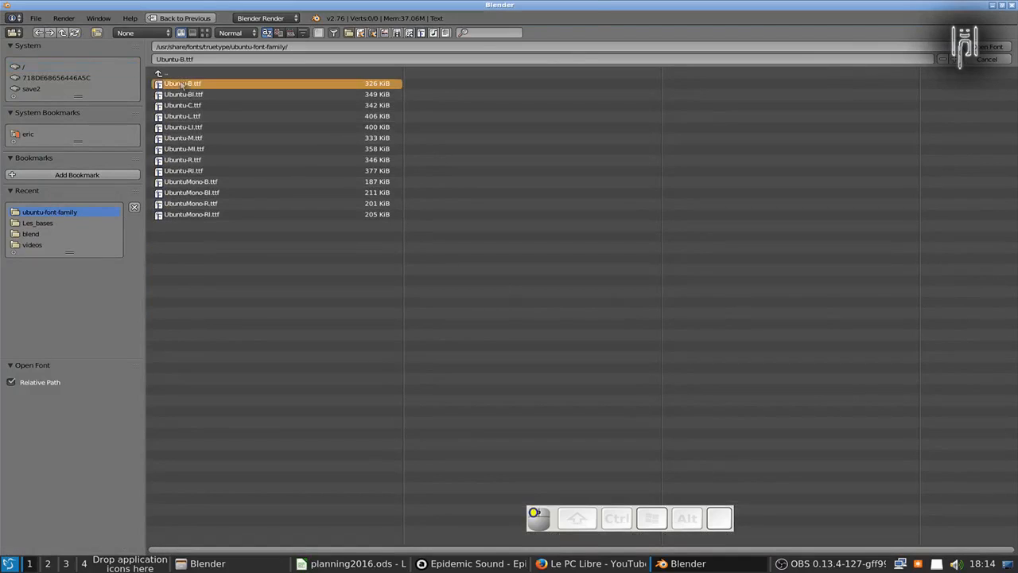
double_click(182, 84)
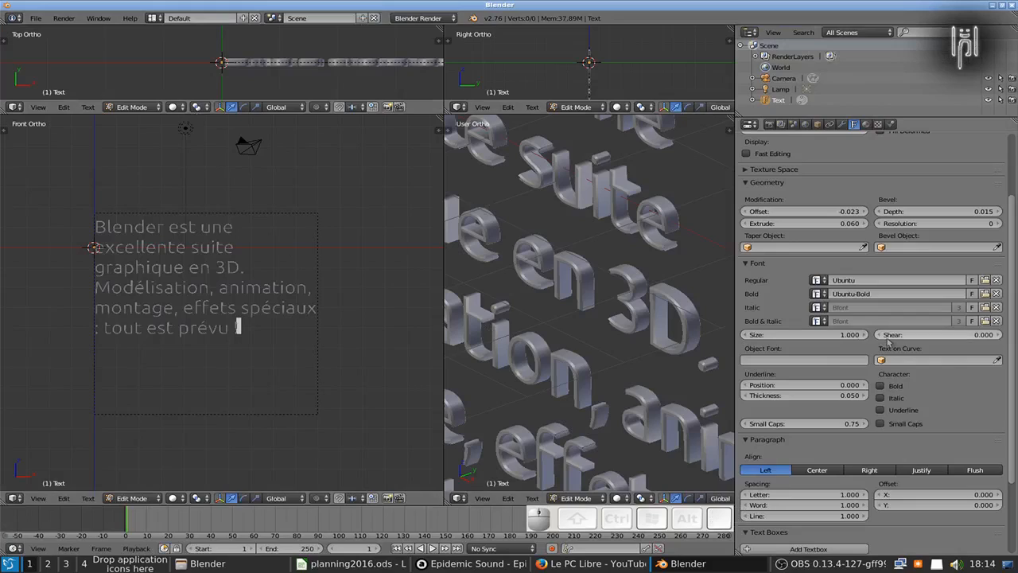
click(882, 387)
click(884, 387)
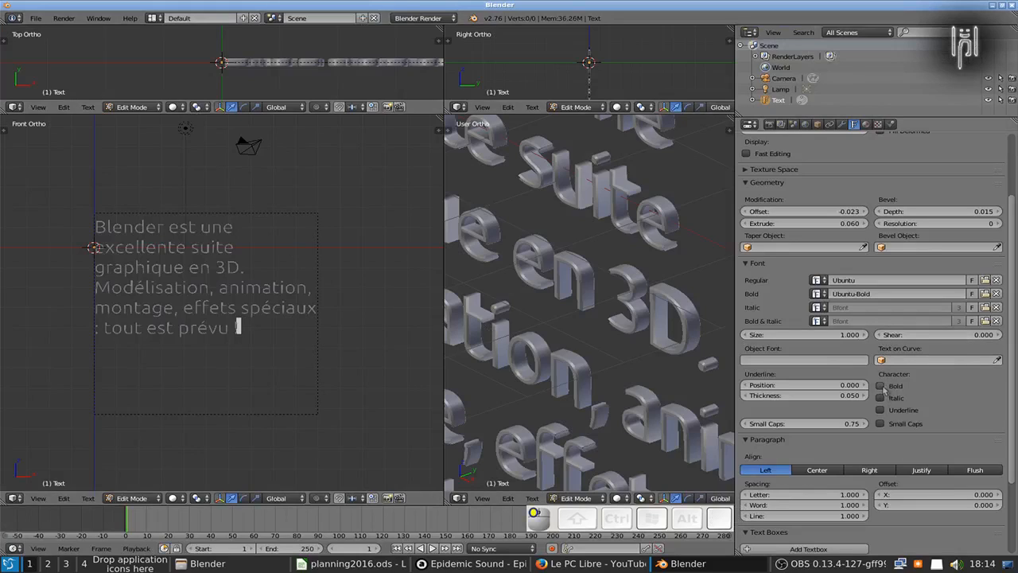
scroll(912, 405, down, 3)
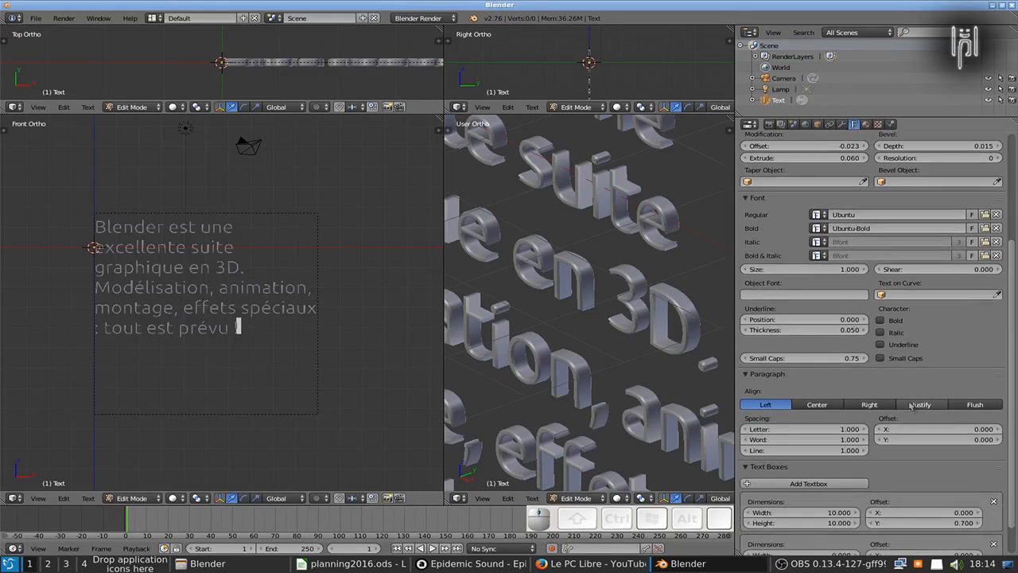
scroll(912, 402, down, 2)
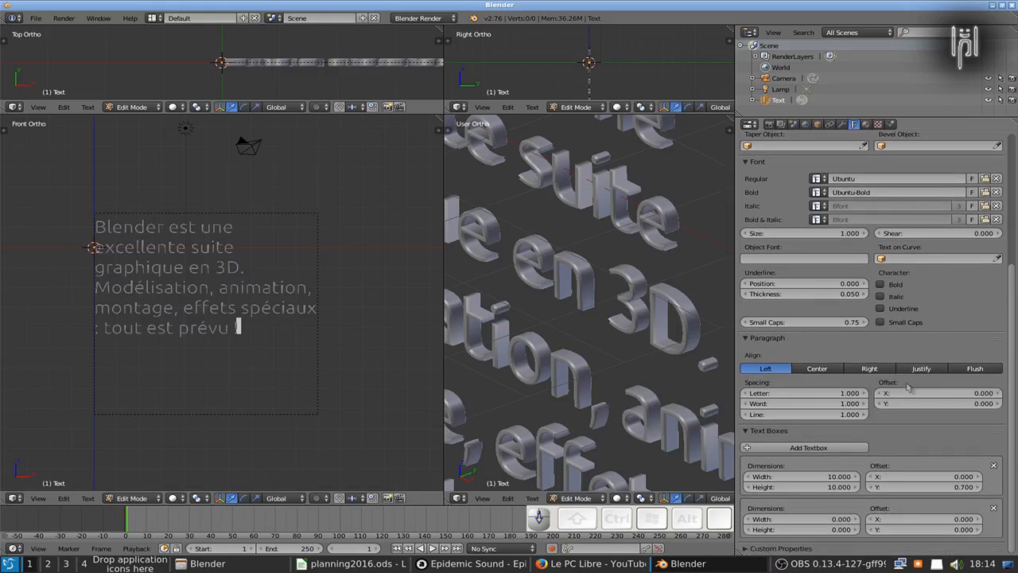
scroll(907, 387, up, 9)
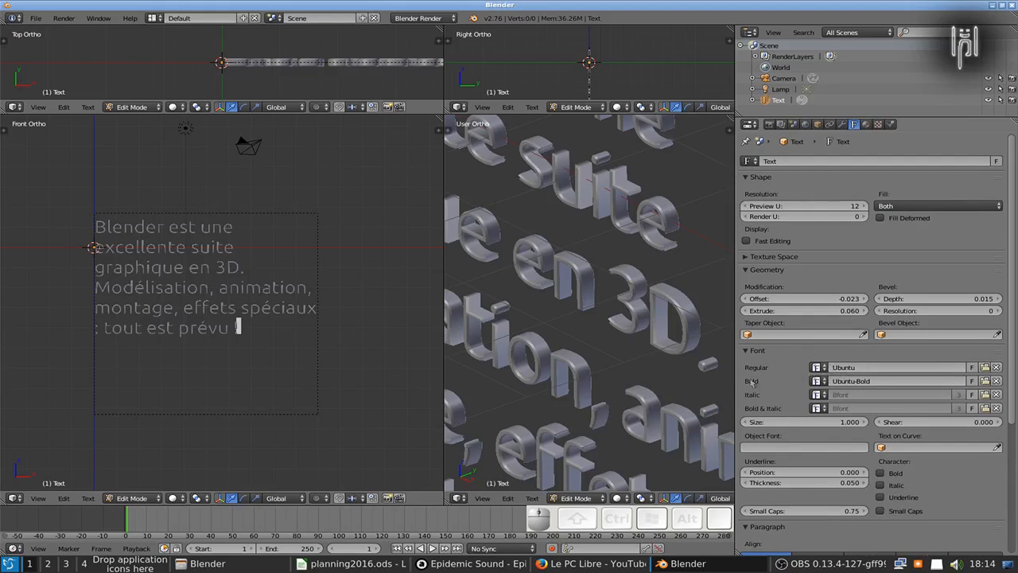
key(Tab)
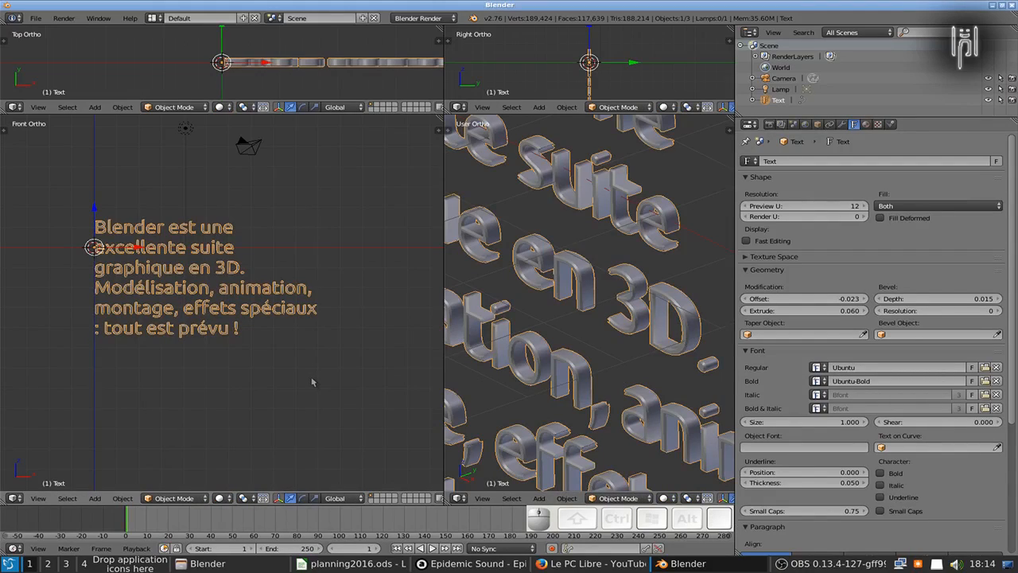
key(Tab)
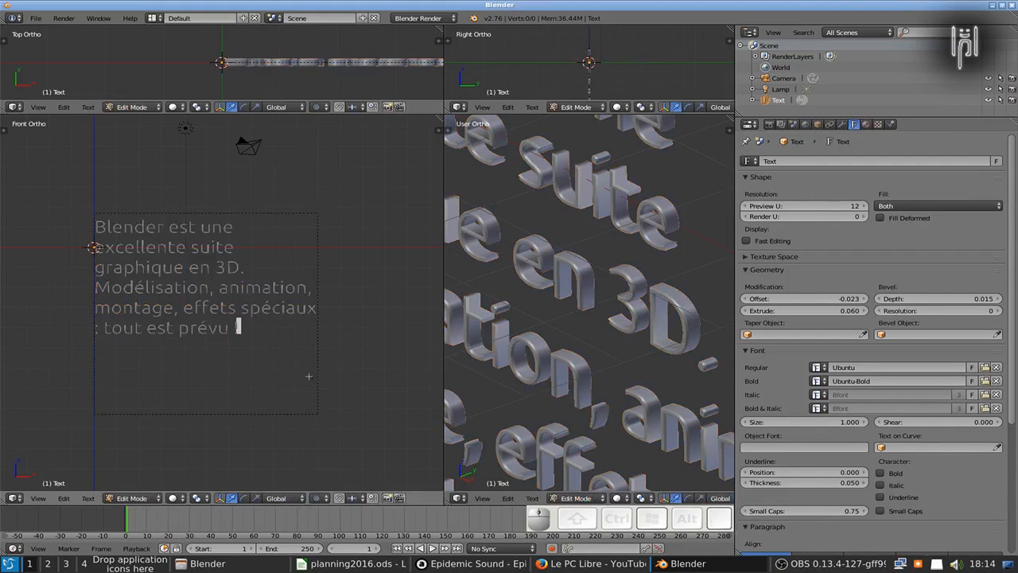
Insert a hyphen after "gra" in the word "graphique".
key(Up)
key(Up)
key(Up)
key(Left)
key(Left)
key(Left)
key(Left)
key(Left)
key(Left)
key(Left)
key(Left)
key(Left)
key(Left)
key(Left)
key(Left)
key(Left)
key(Left)
key(Right)
key(Right)
text(-)
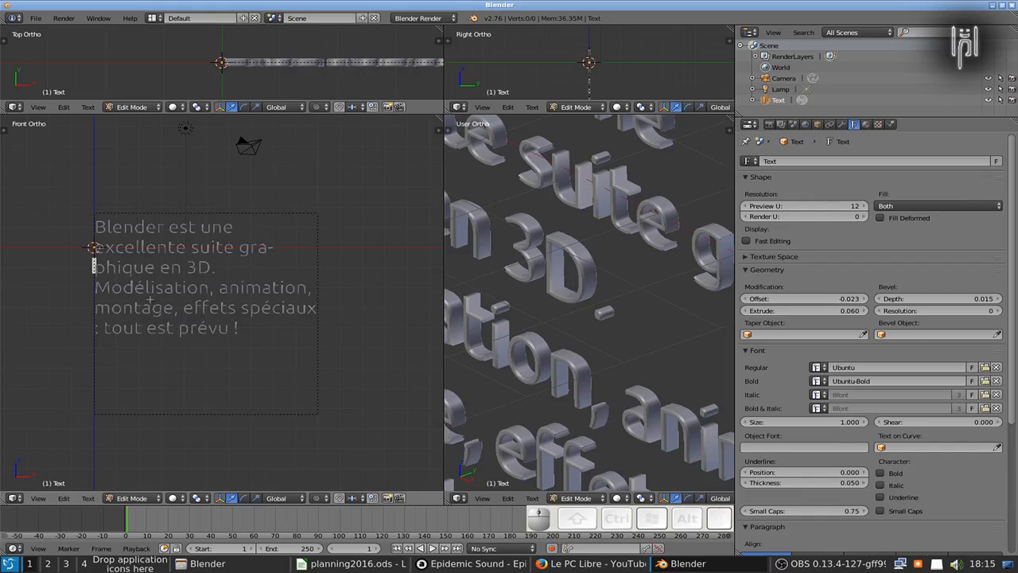
Try a hyphen after "Modéli" in "Modélisation" and move it to after "Modélisa".
key(Down)
key(Right)
key(Right)
key(Right)
key(Right)
key(Right)
key(Right)
text(-)
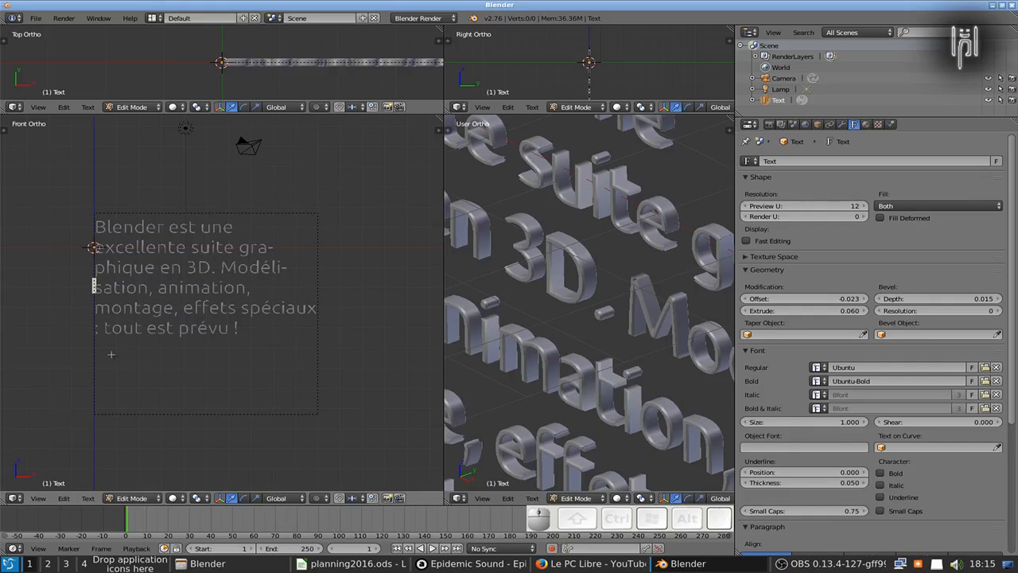
key(BackSpace)
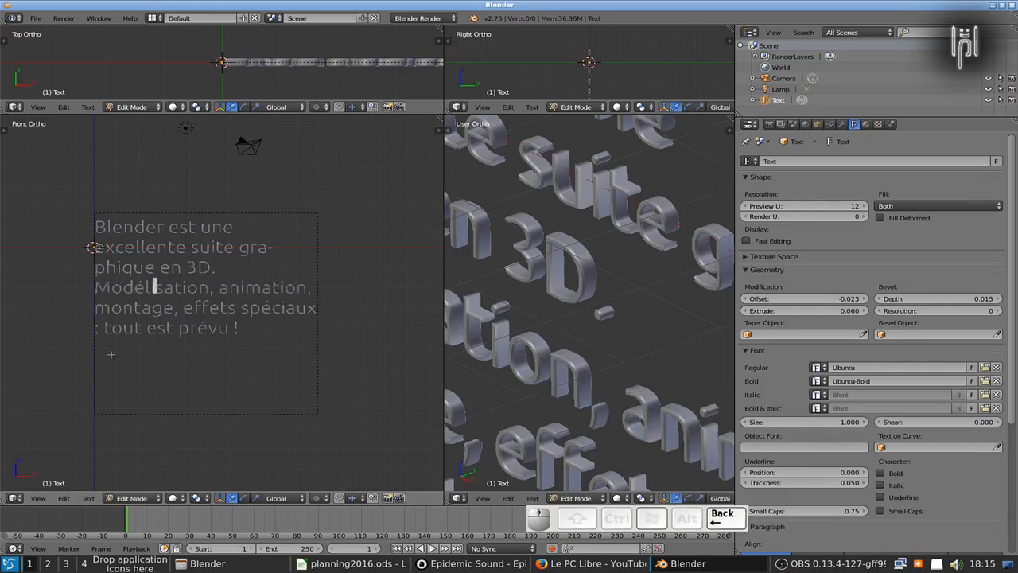
key(Right)
text(-)
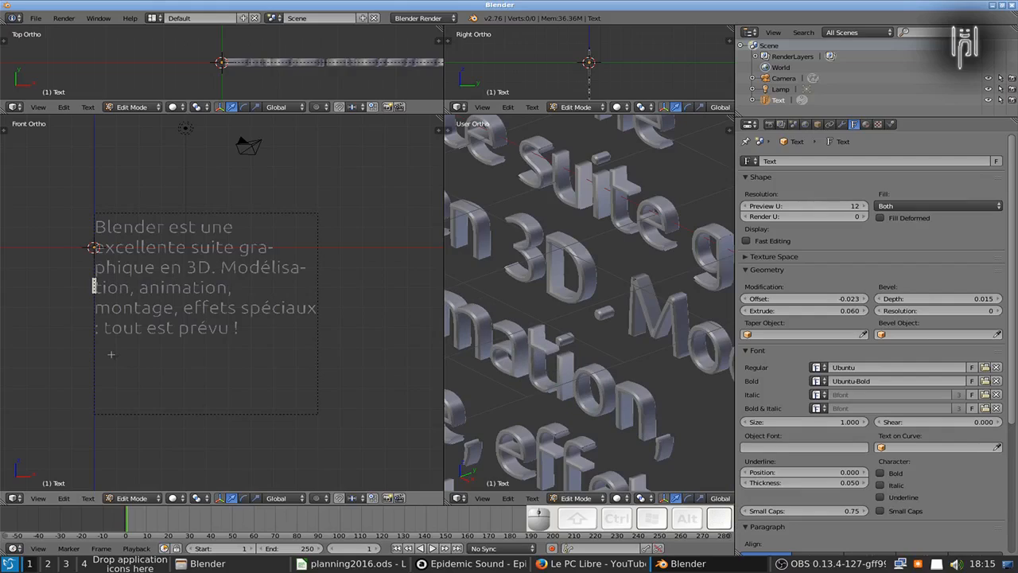
Remove the hyphen from "gra-phique" and try another one further along in the same word.
key(Up)
key(BackSpace)
key(Delete)
key(Right)
key(Right)
key(Right)
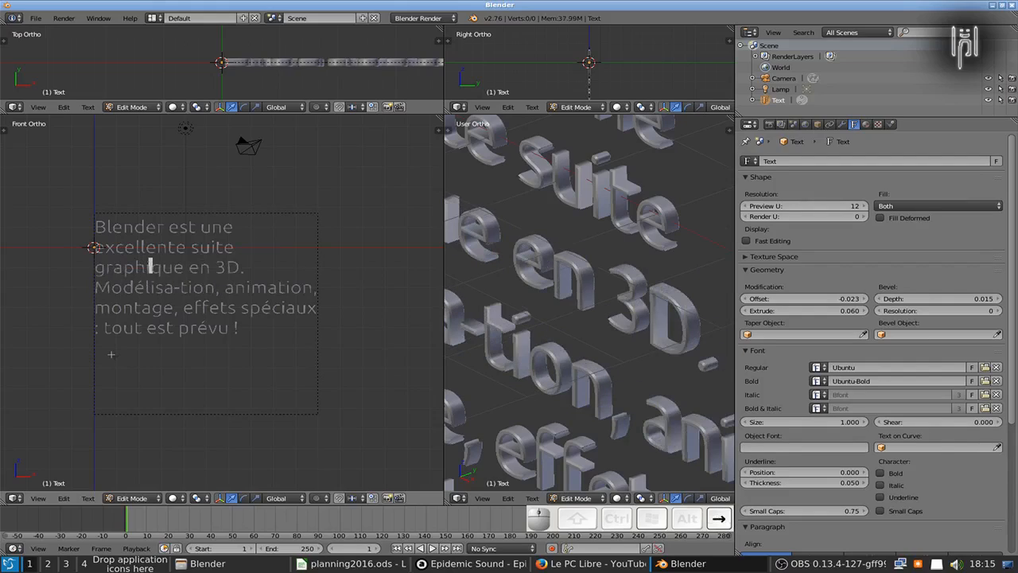
text(-)
key(Left)
key(Delete)
Insert a hyphen after "excel" in the word "excellente".
key(Up)
key(Left)
text(-)
Delete the hyphen from "Modélisa-tion".
key(Right)
key(Right)
key(Right)
key(Right)
key(Right)
key(Right)
key(Right)
key(Right)
key(Right)
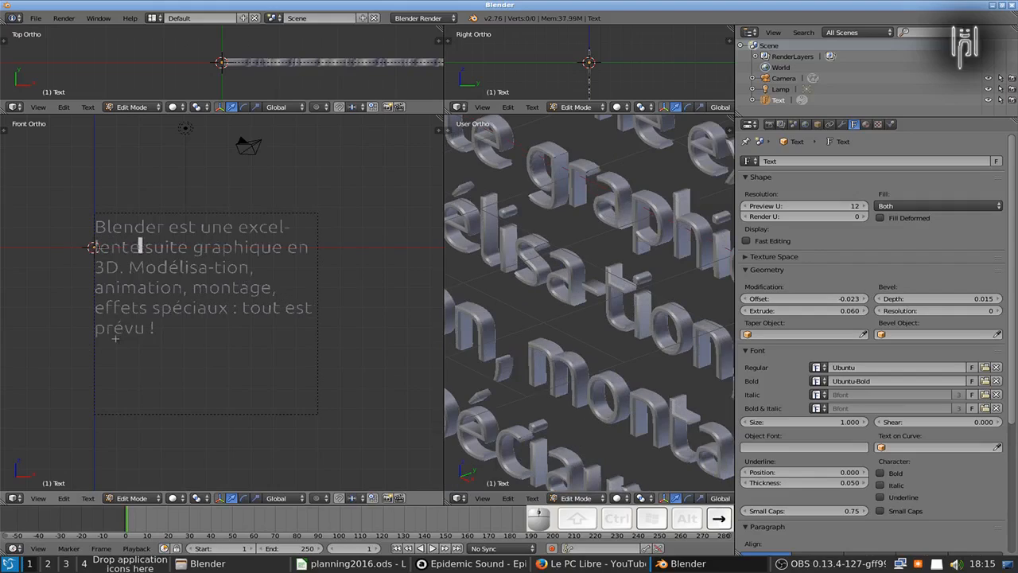
key(Down)
key(Right)
key(Right)
key(Right)
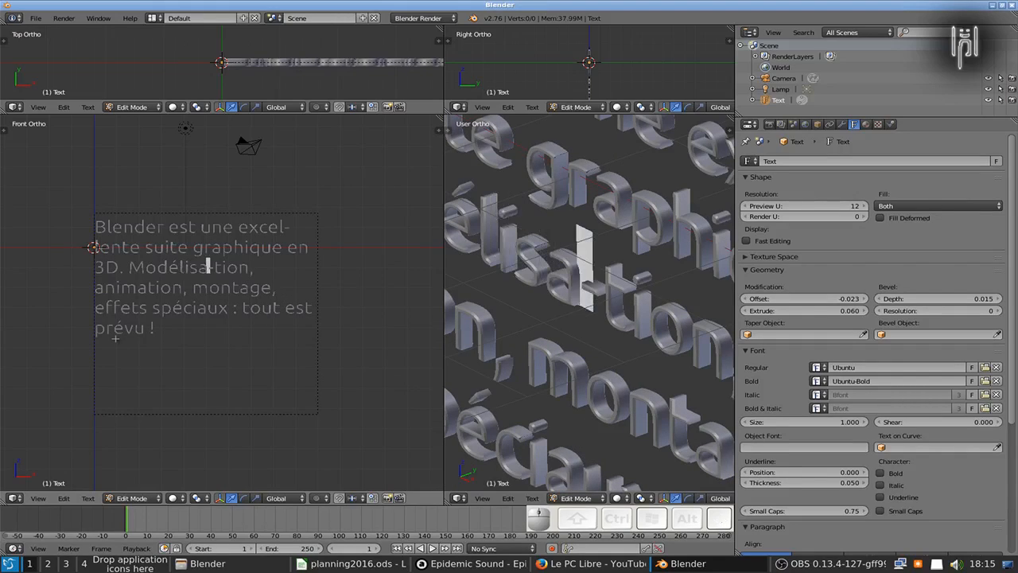
key(Delete)
Insert a hyphen after "ani" in the word "animation".
key(Right)
key(Down)
key(Left)
key(Left)
key(Left)
key(Left)
key(Left)
key(Left)
key(Left)
key(Left)
key(Left)
key(Left)
key(Left)
text(-)
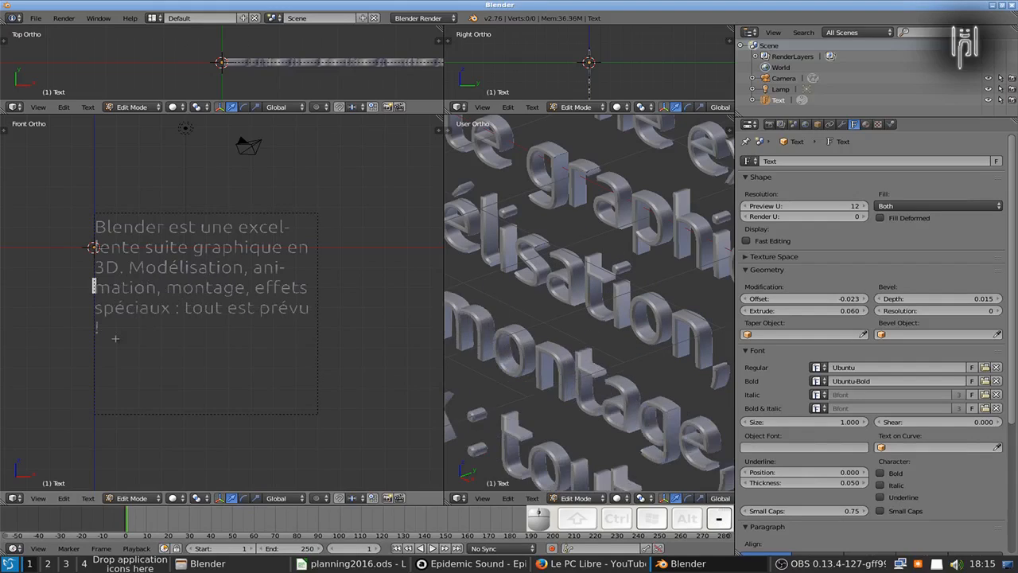
key(Down)
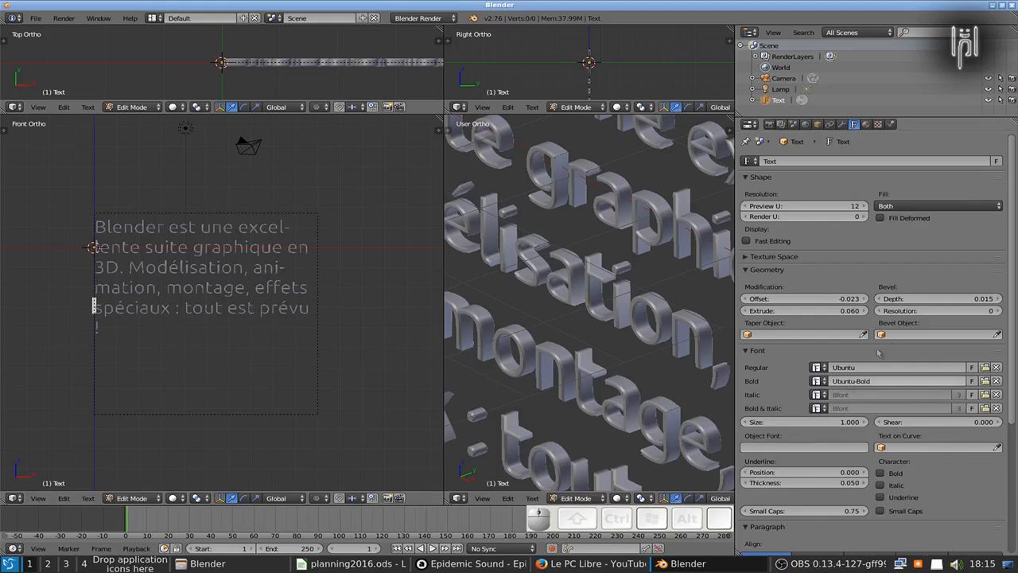
Try the Center and Right paragraph alignments and set the text to Justify.
scroll(897, 437, down, 2)
scroll(899, 439, down, 2)
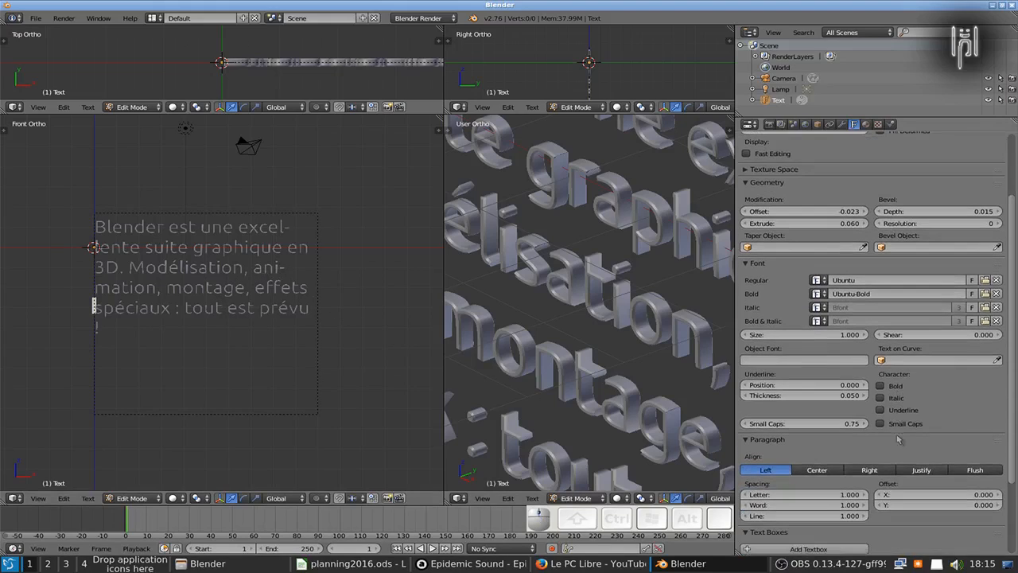
click(832, 471)
click(861, 471)
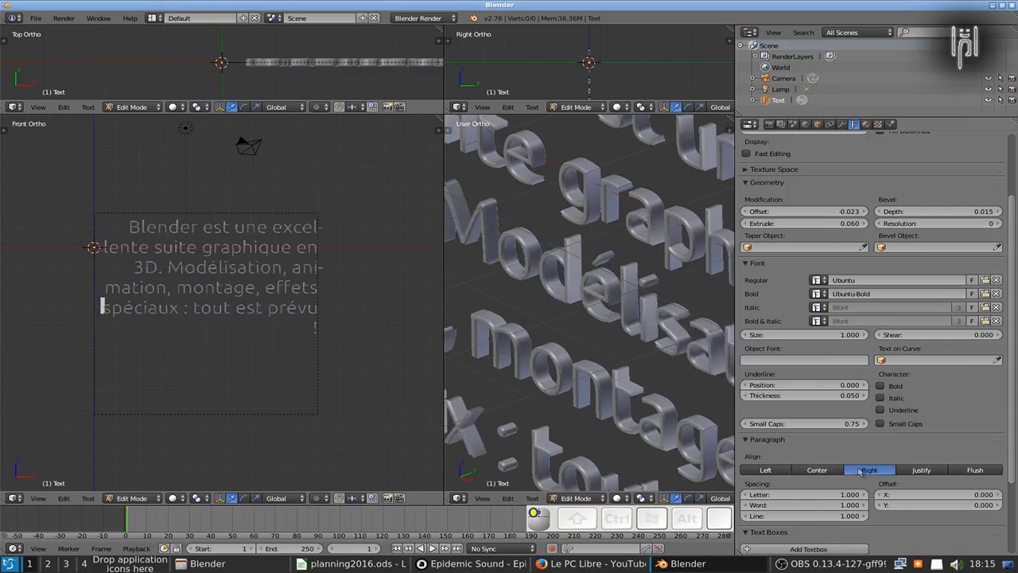
click(919, 470)
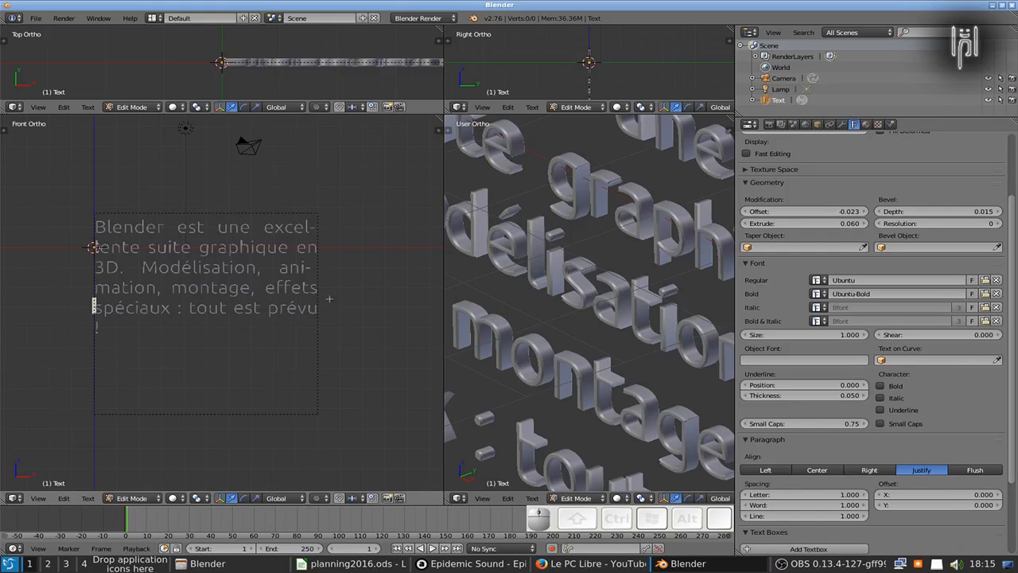
scroll(357, 309, down, 2)
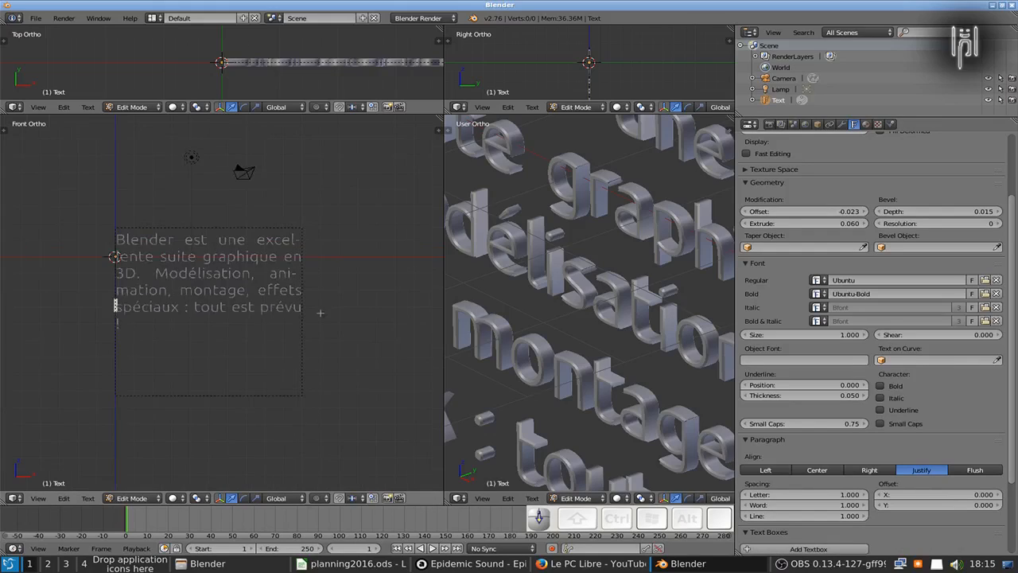
Add a new material to the text object and set its diffuse colour to salmon pink.
scroll(522, 299, down, 4)
scroll(236, 253, up, 4)
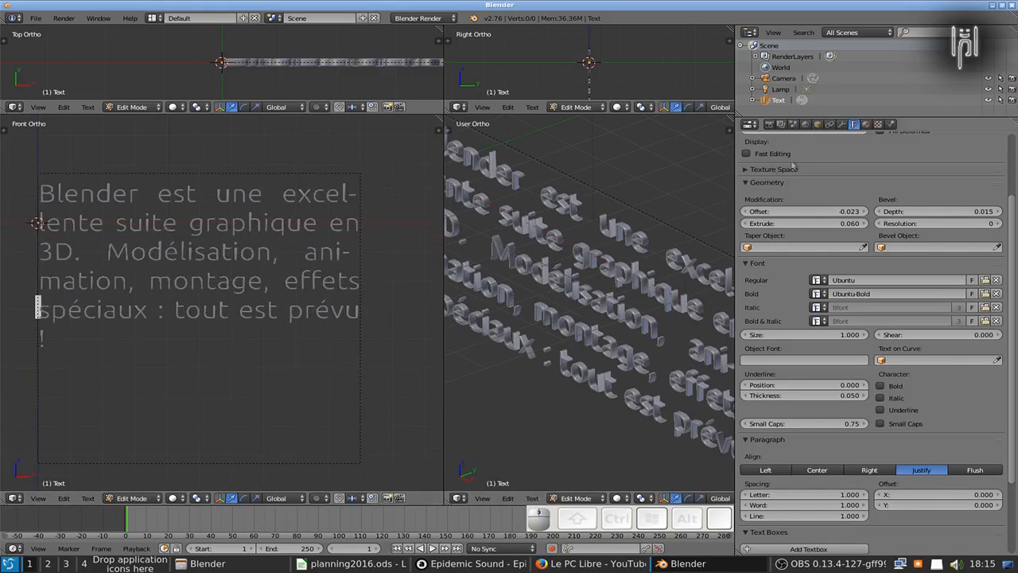
scroll(1015, 189, up, 2)
scroll(1014, 189, up, 2)
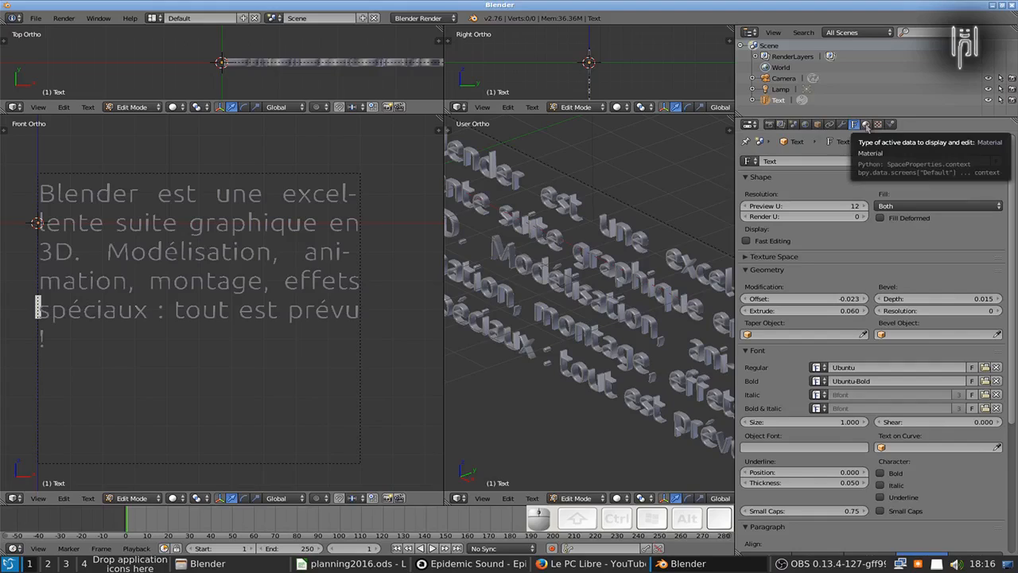
click(865, 125)
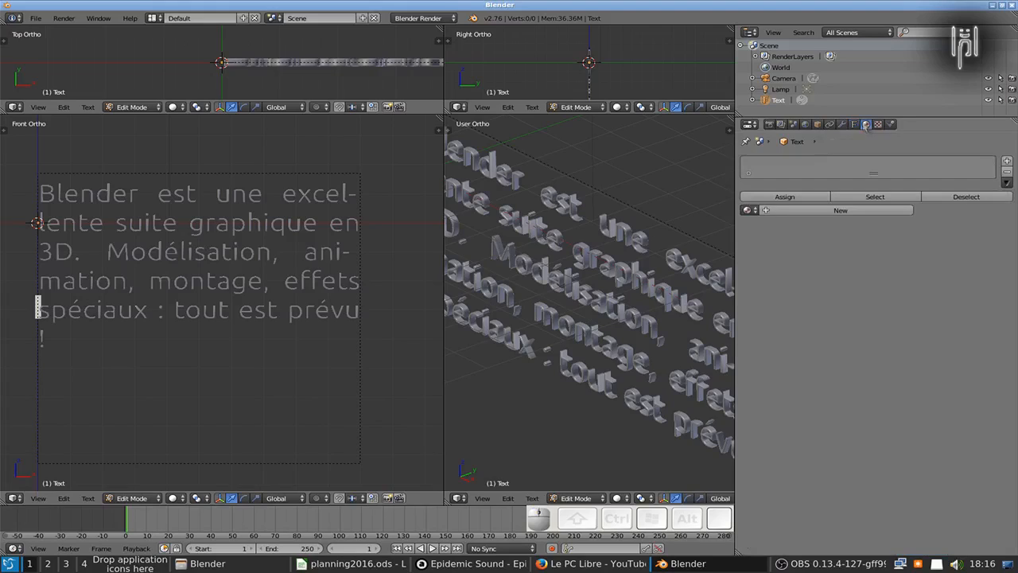
click(859, 211)
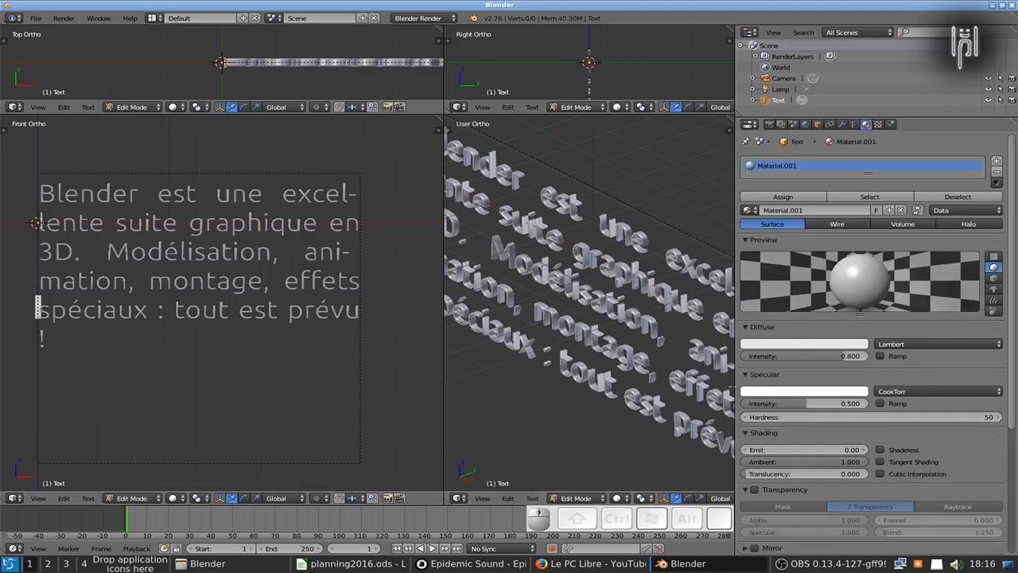
click(779, 348)
drag(790, 248, 787, 266)
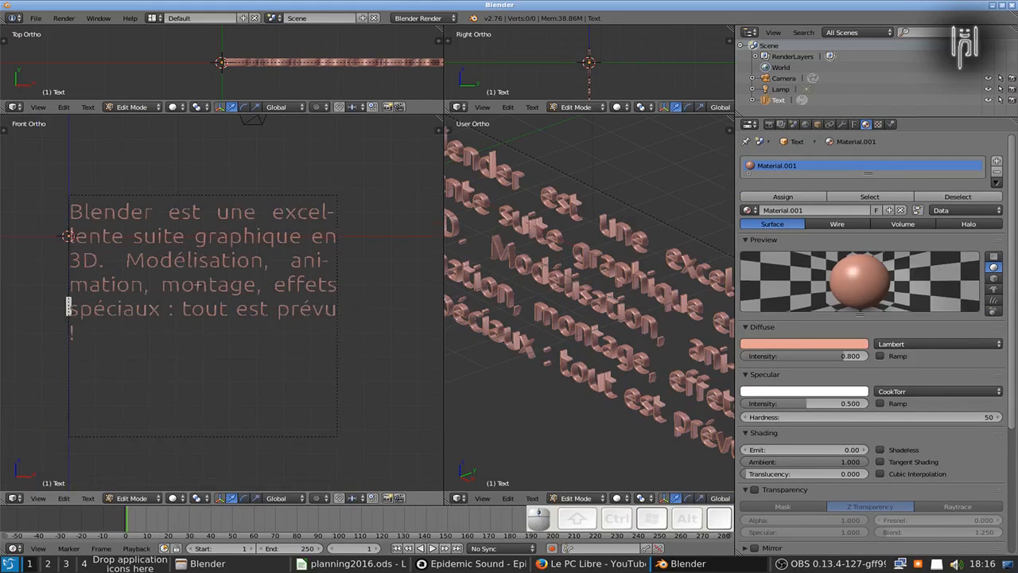
Render the scene to check the coloured text, close the render and look over the material settings.
key(F12)
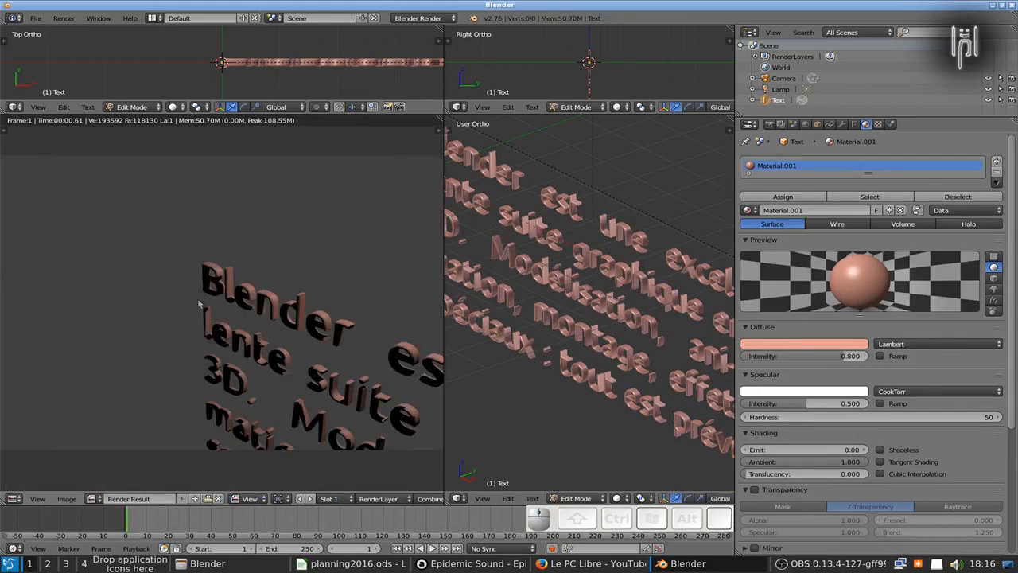
key(Escape)
scroll(213, 310, up, 2)
scroll(153, 312, down, 1)
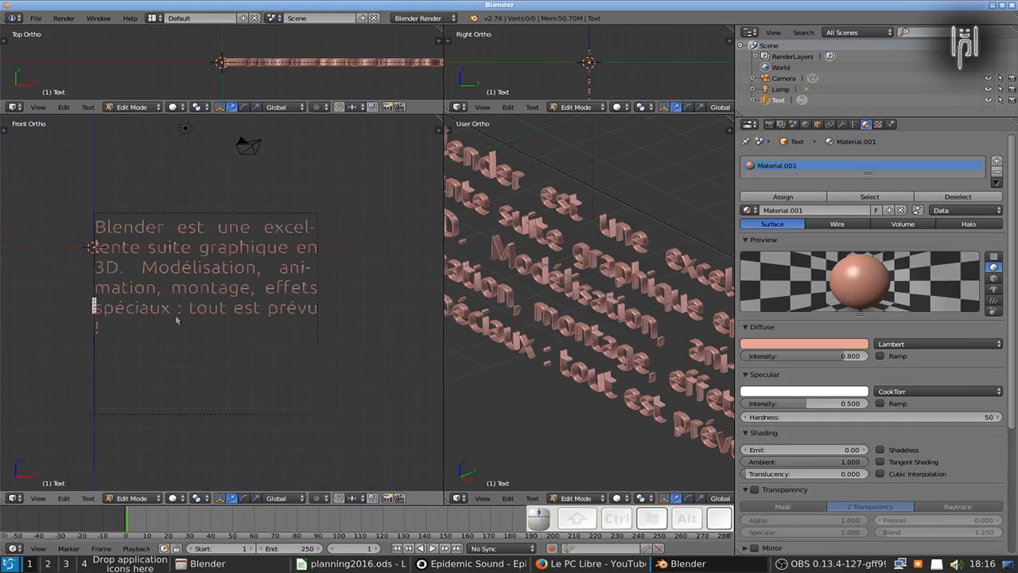
scroll(162, 316, down, 1)
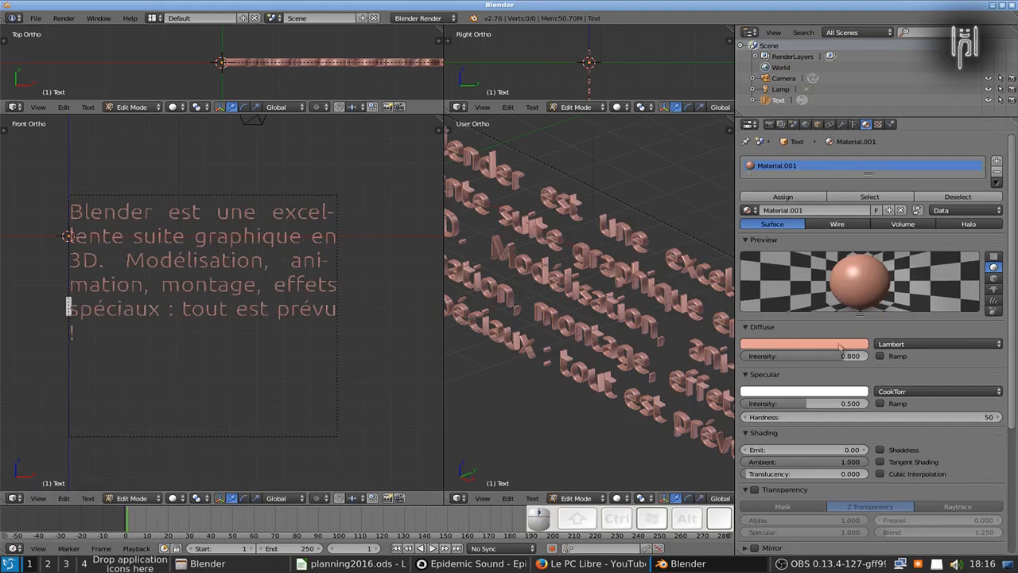
scroll(843, 354, down, 1)
scroll(842, 355, down, 3)
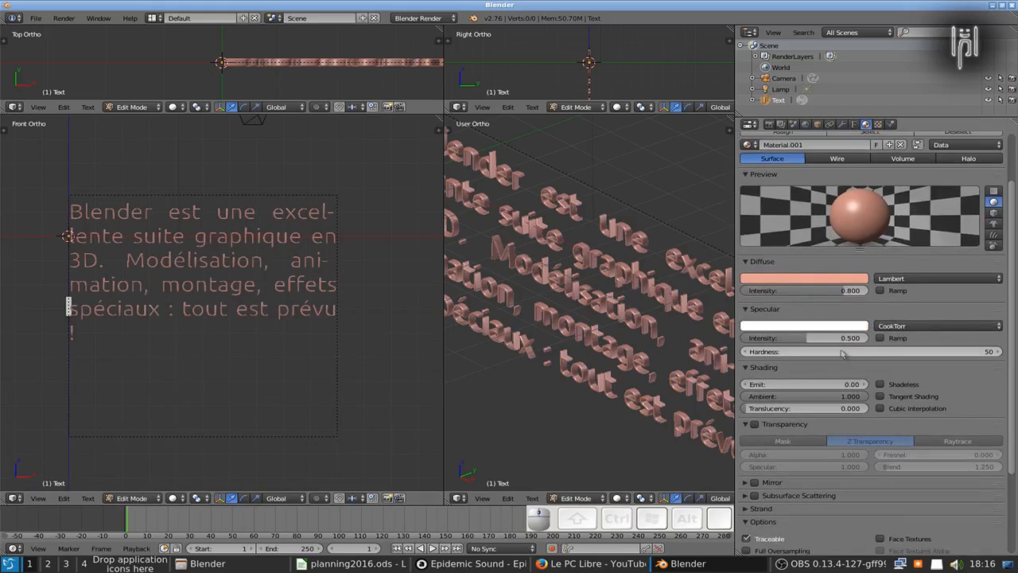
scroll(842, 355, up, 4)
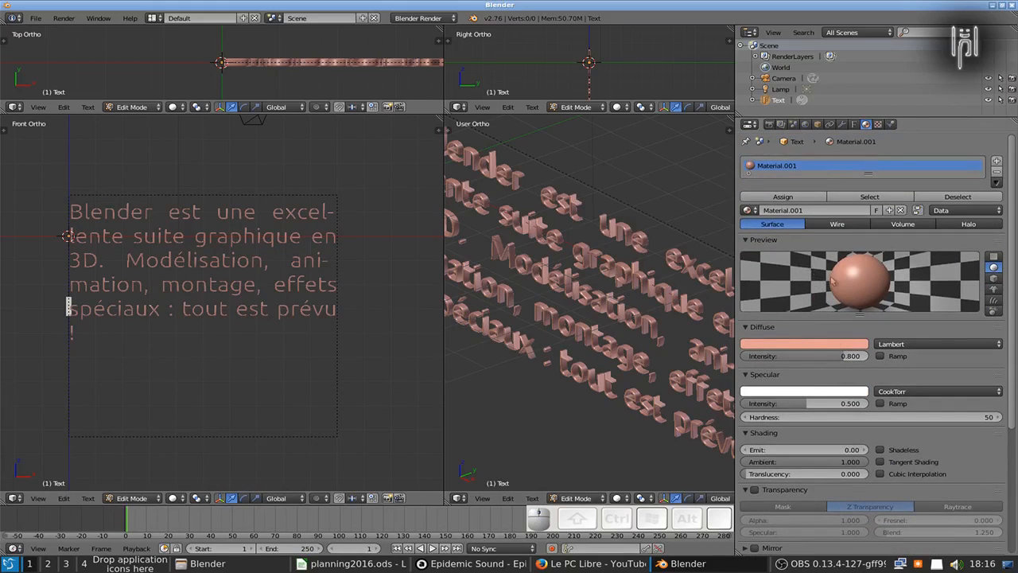
Show the text's font settings again, leave Edit Mode and add a Bezier curve to the scene.
click(855, 124)
scroll(918, 276, down, 2)
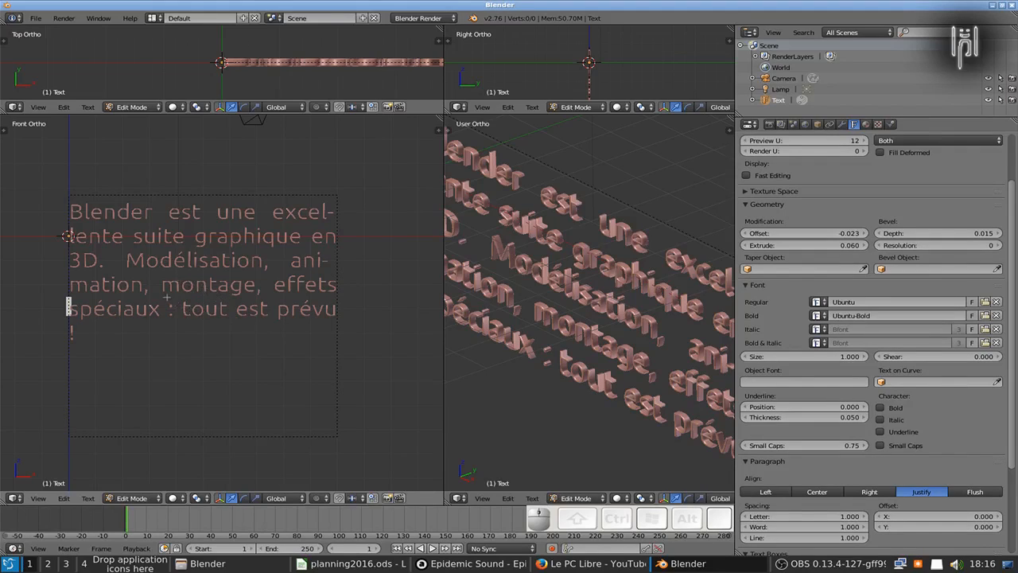
scroll(165, 297, down, 3)
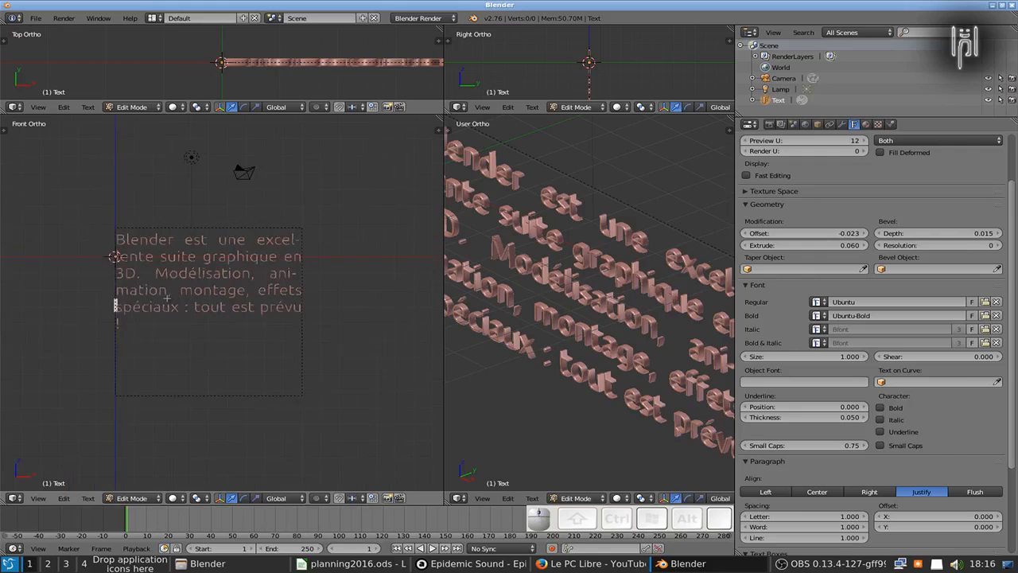
scroll(167, 298, down, 1)
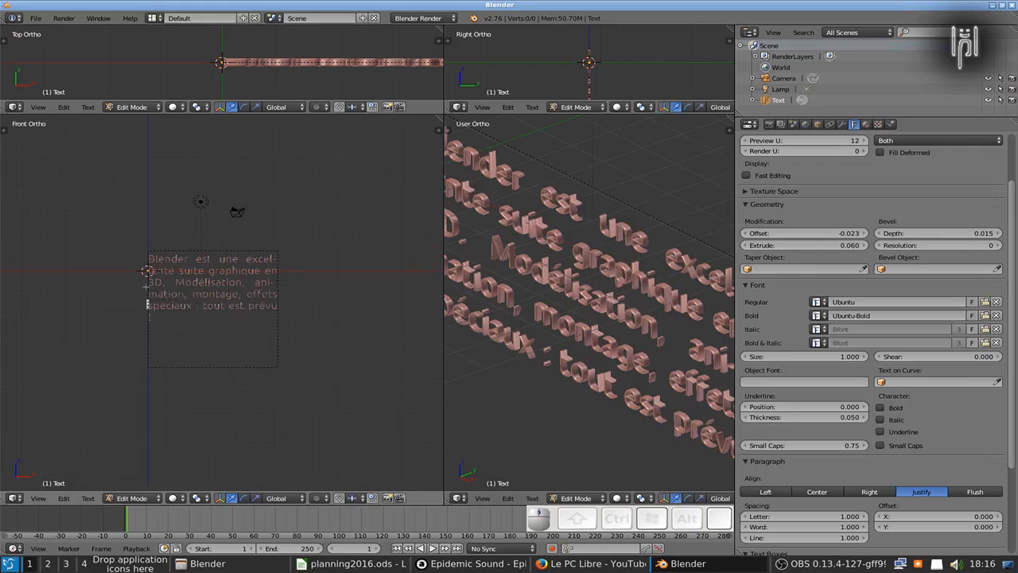
key(Tab)
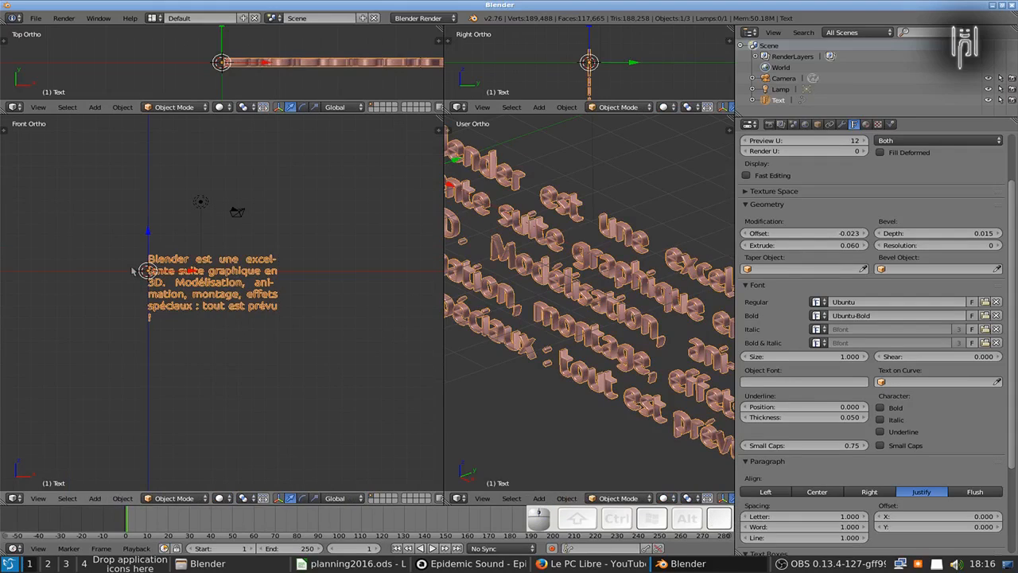
key(shift+a)
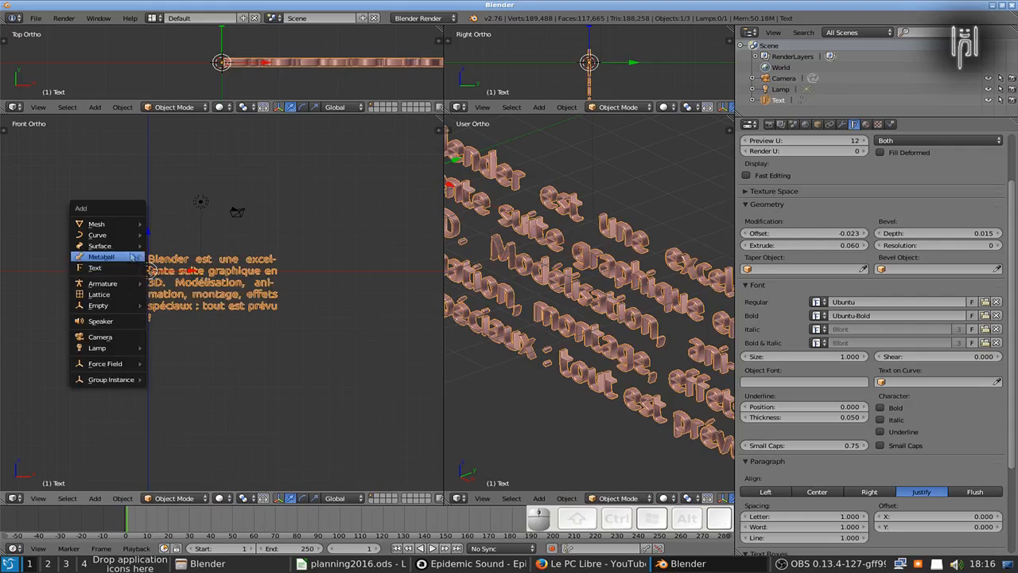
mouse_move(113, 237)
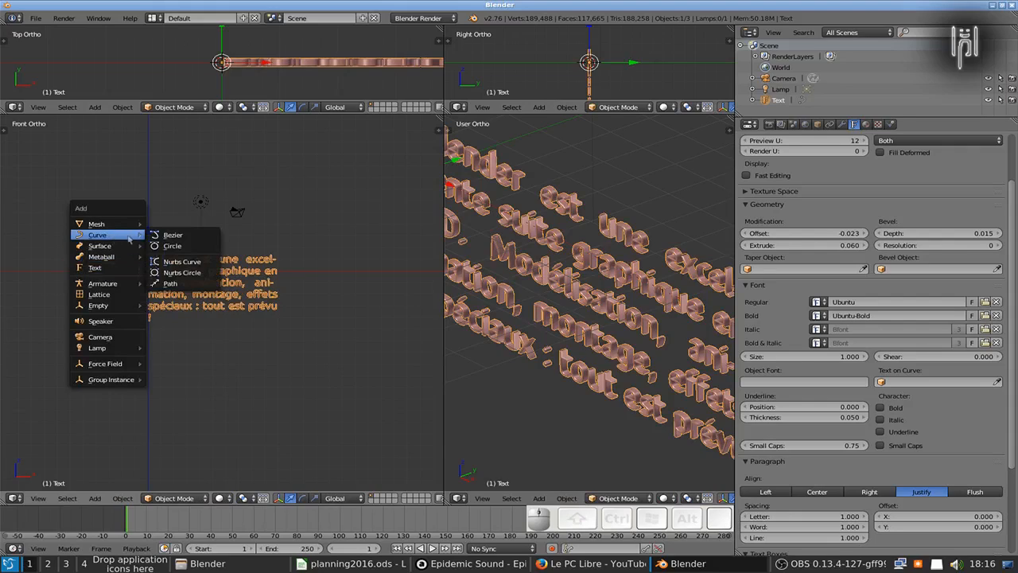
click(164, 237)
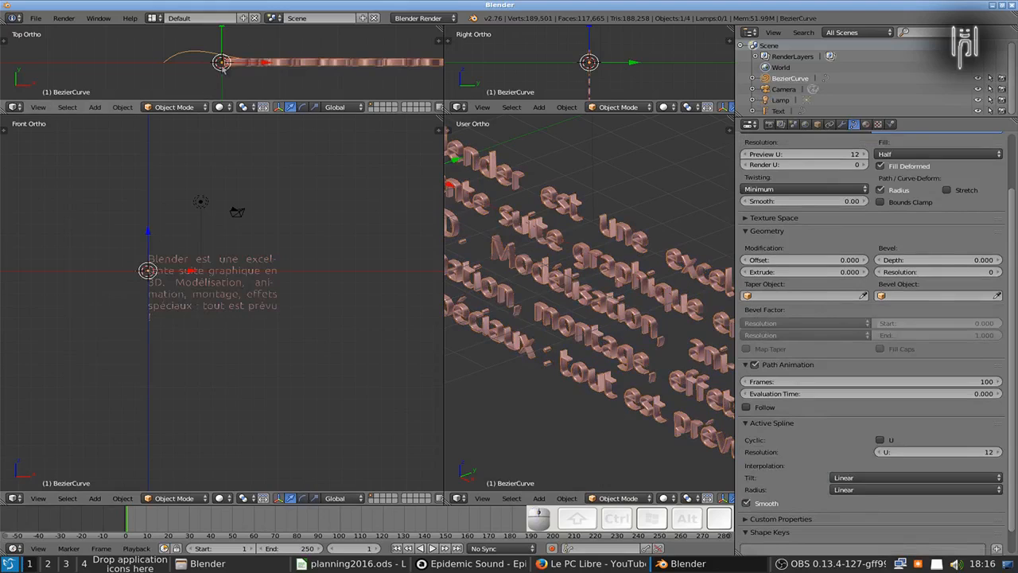
Enlarge the Top and Right views and move the Bezier curve away from the start of the text in the Top view.
drag(227, 113, 224, 227)
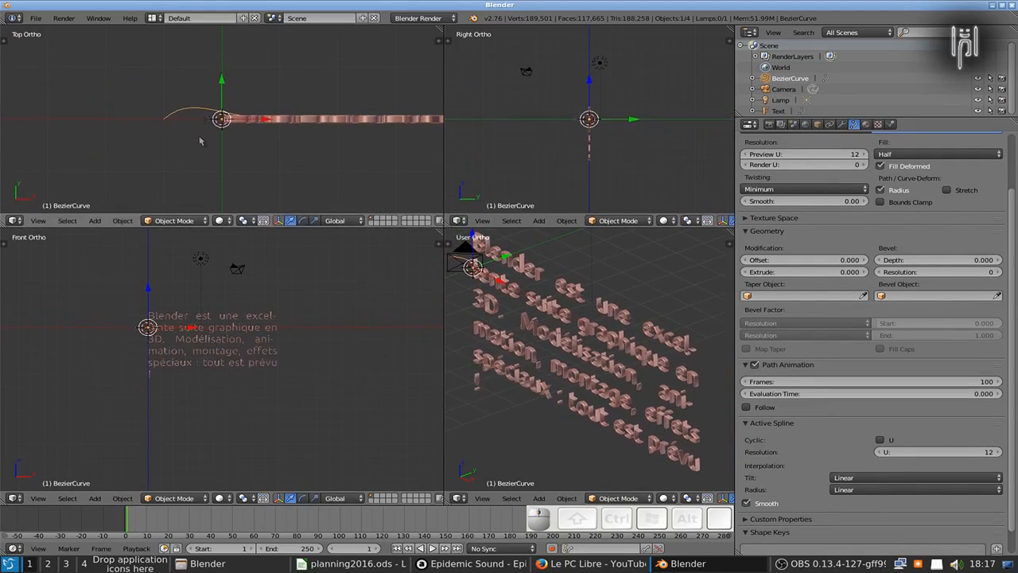
key(g)
click(94, 112)
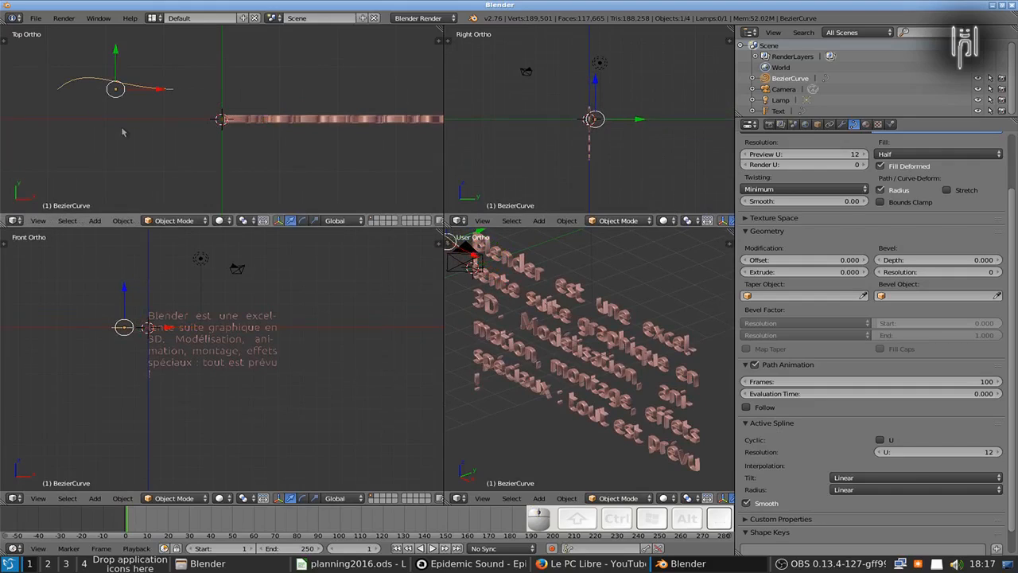
Enter Edit Mode on the curve and move its right end control point down past the text line in the Top view.
key(Tab)
right_click(176, 109)
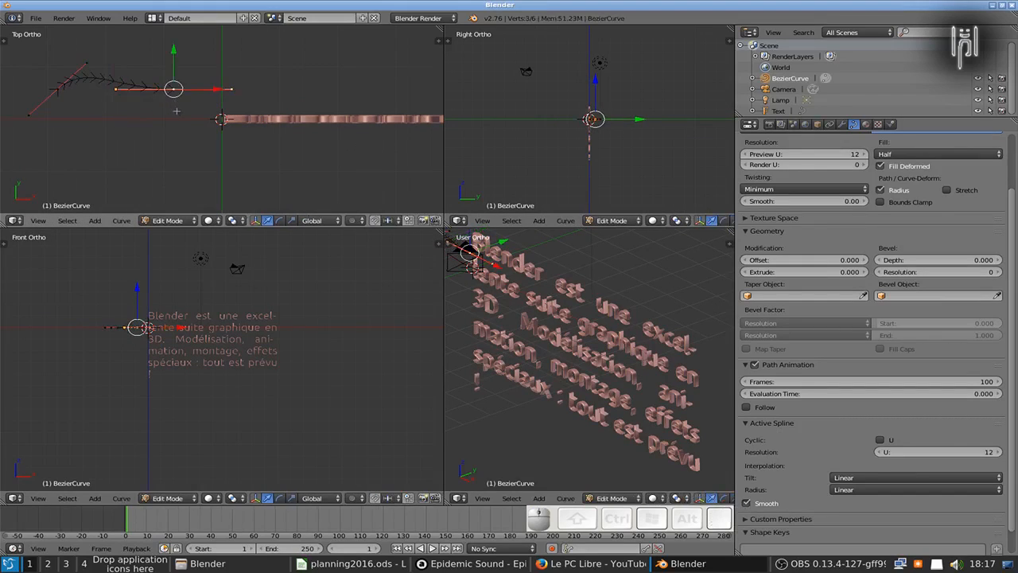
key(g)
click(266, 178)
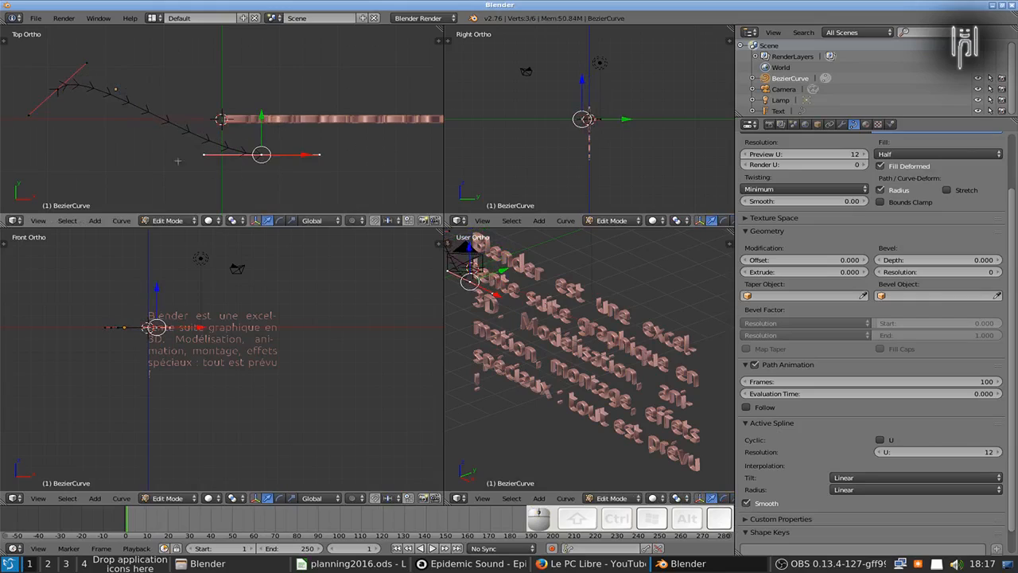
Move the curve's left end point toward the middle and extrude a new end point from it to the left.
right_click(68, 102)
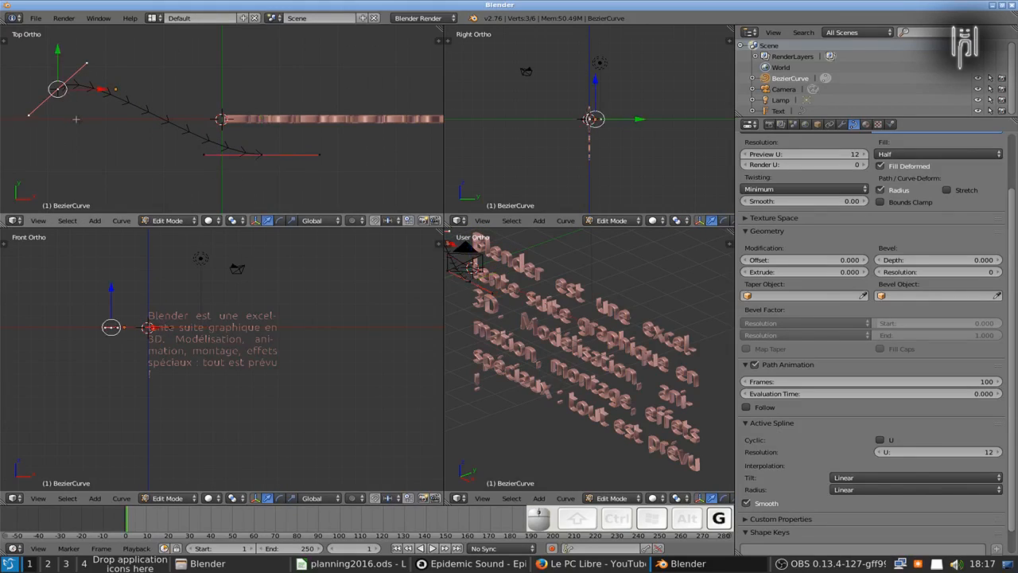
click(180, 109)
key(e)
click(69, 118)
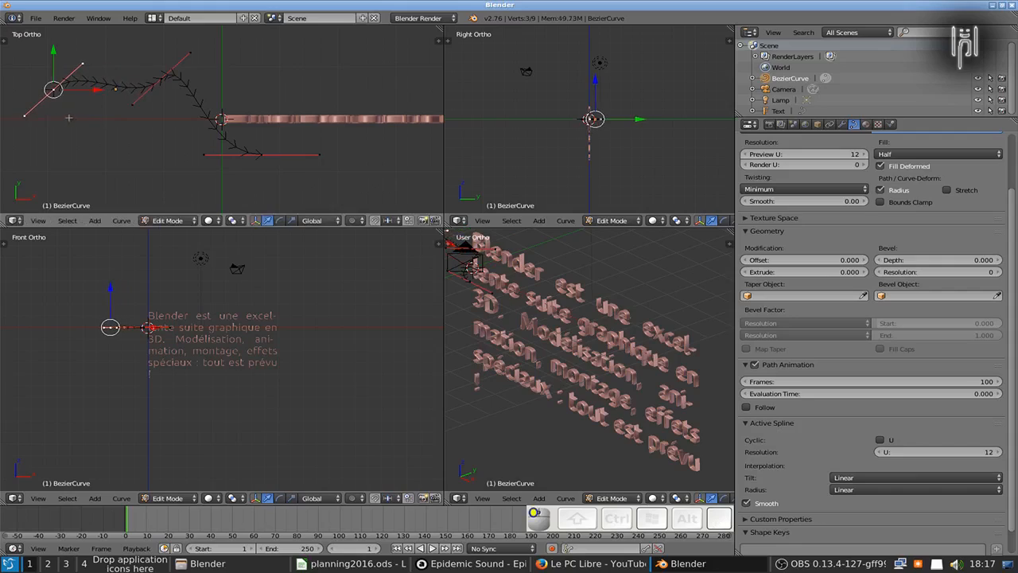
Rotate the curve's middle control point to form a smooth S-shaped wave and return to Object Mode.
right_click(161, 94)
key(r)
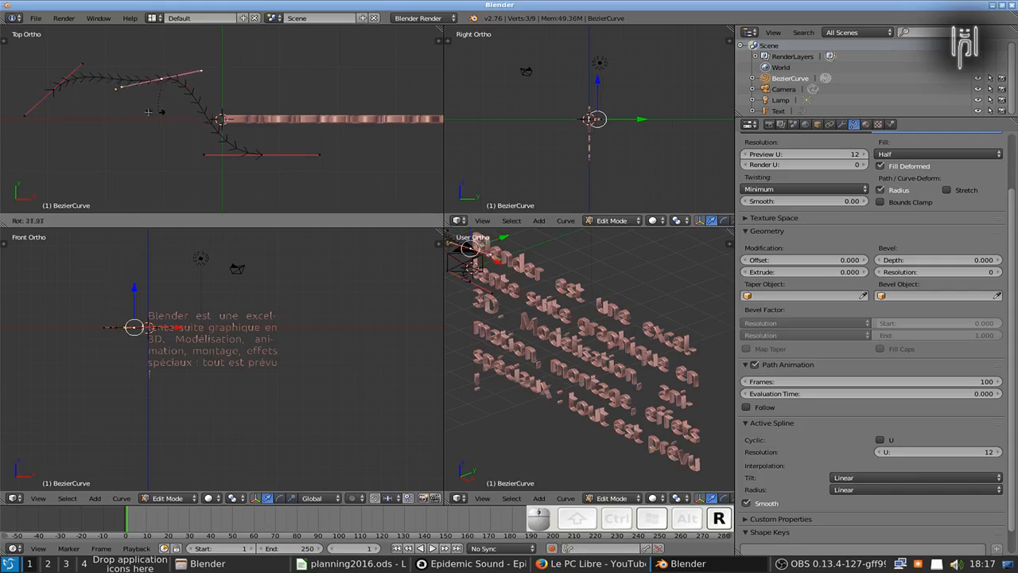
click(111, 103)
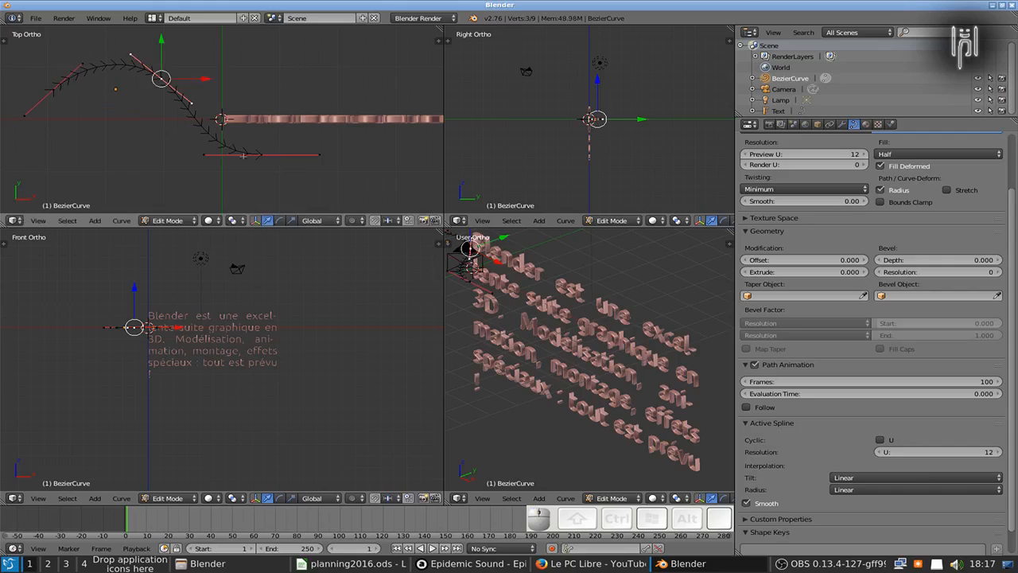
key(Tab)
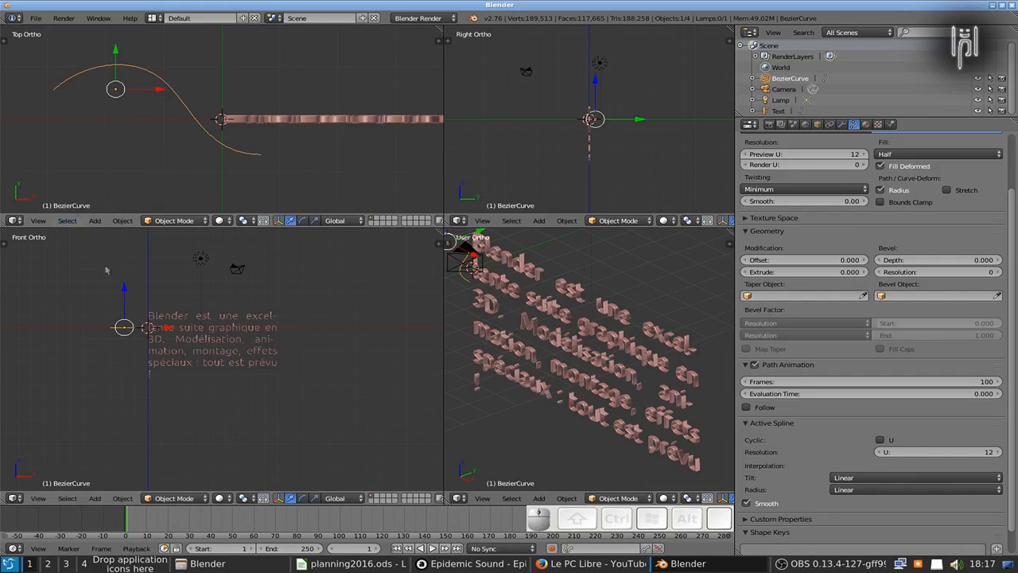
Select the text object and set its Text on Curve object to BezierCurve.
right_click(229, 362)
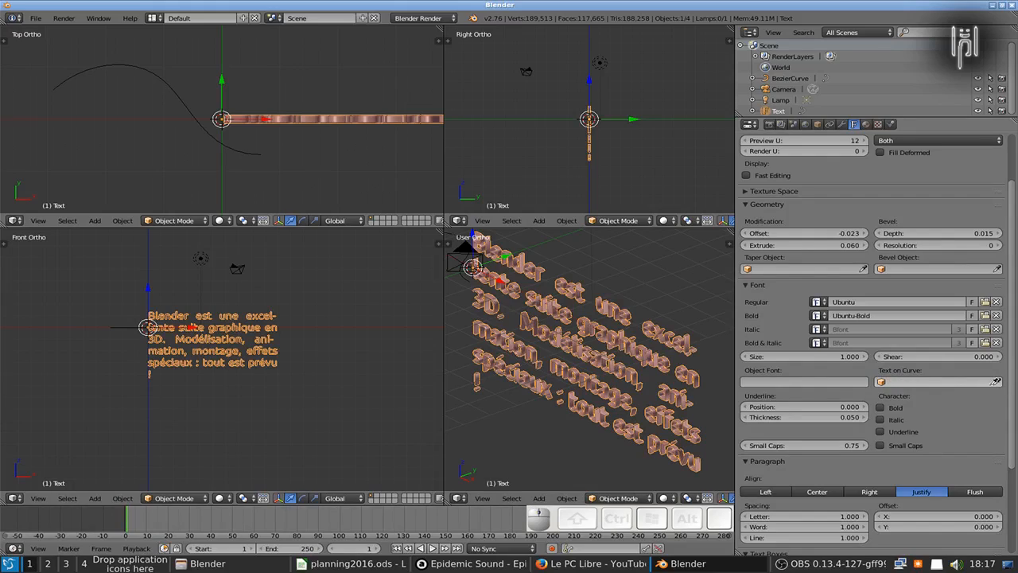
click(973, 384)
click(907, 399)
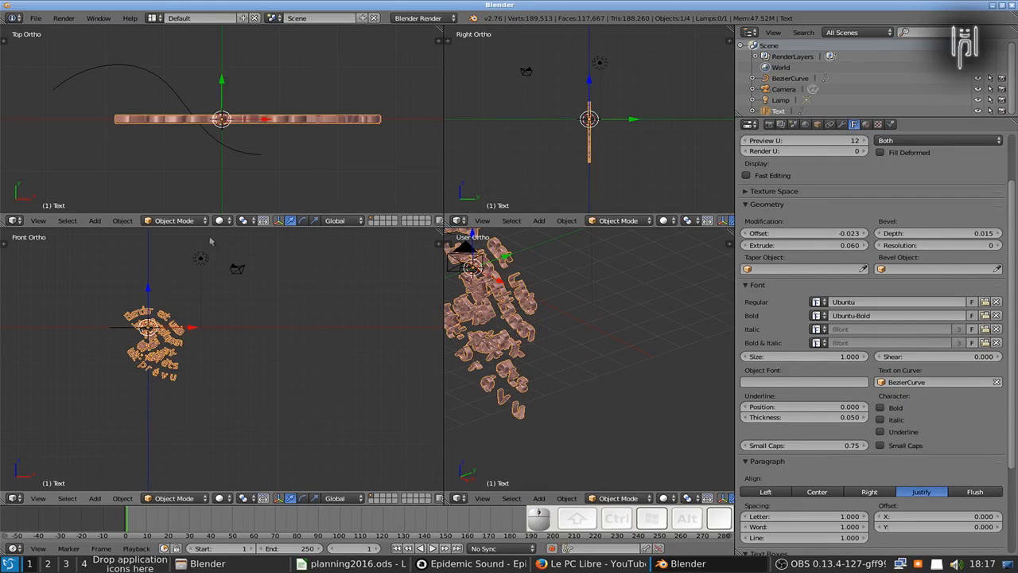
Edit the Bezier curve and move its right end point up and to the right in the Top view to lengthen it.
scroll(230, 360, up, 5)
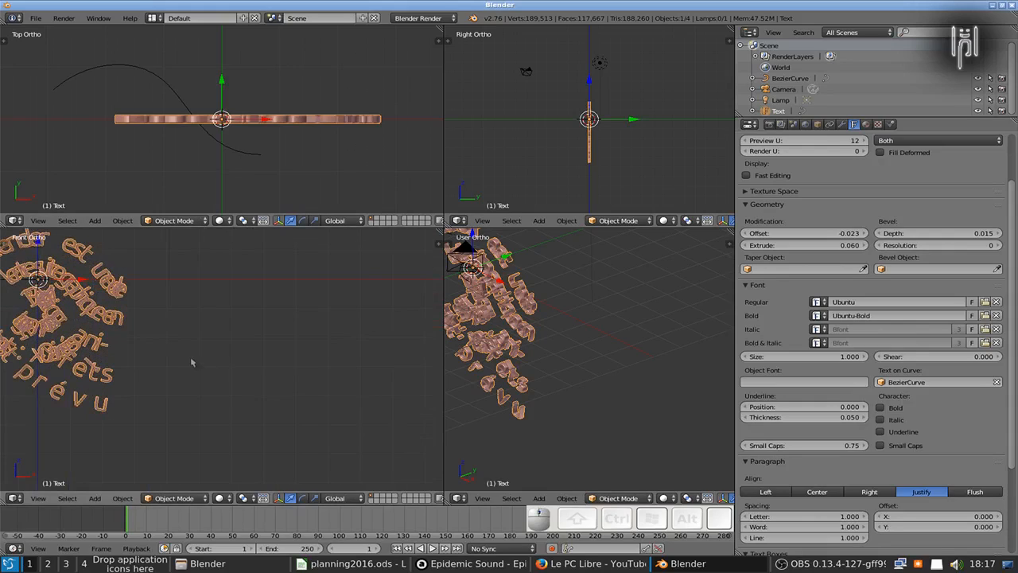
shift+middle_drag(182, 352, 350, 362)
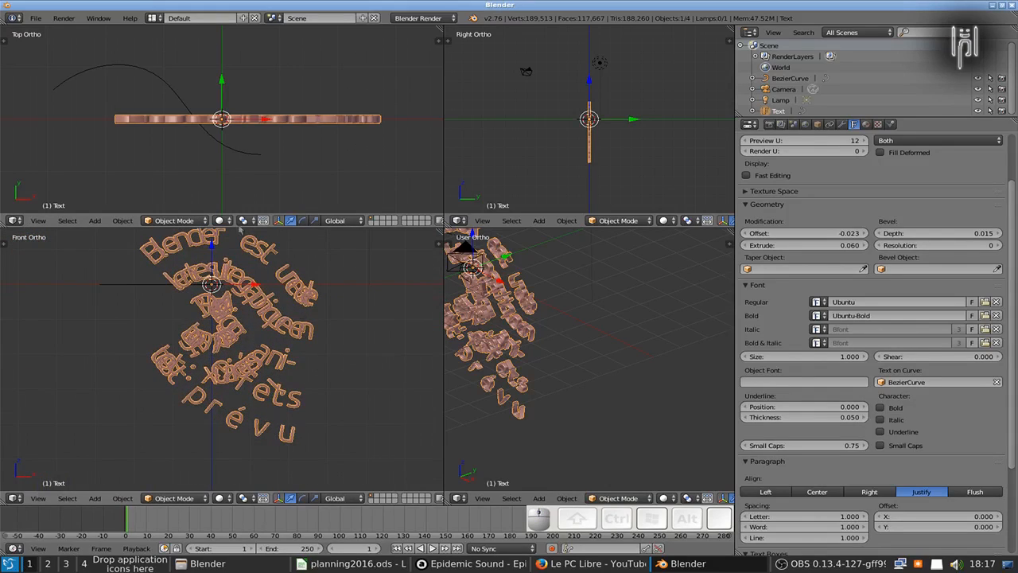
right_click(214, 141)
key(Tab)
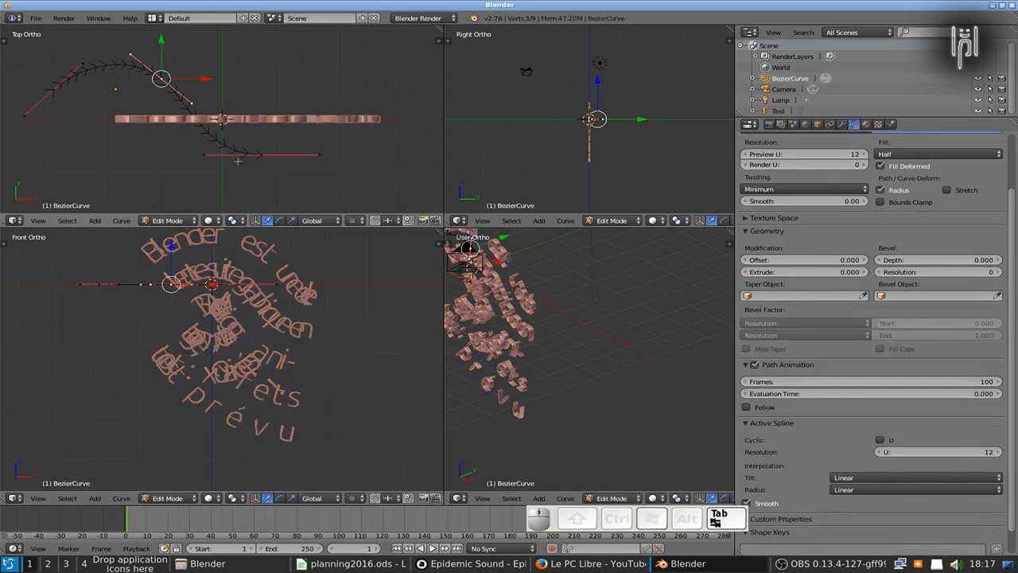
right_click(255, 169)
key(g)
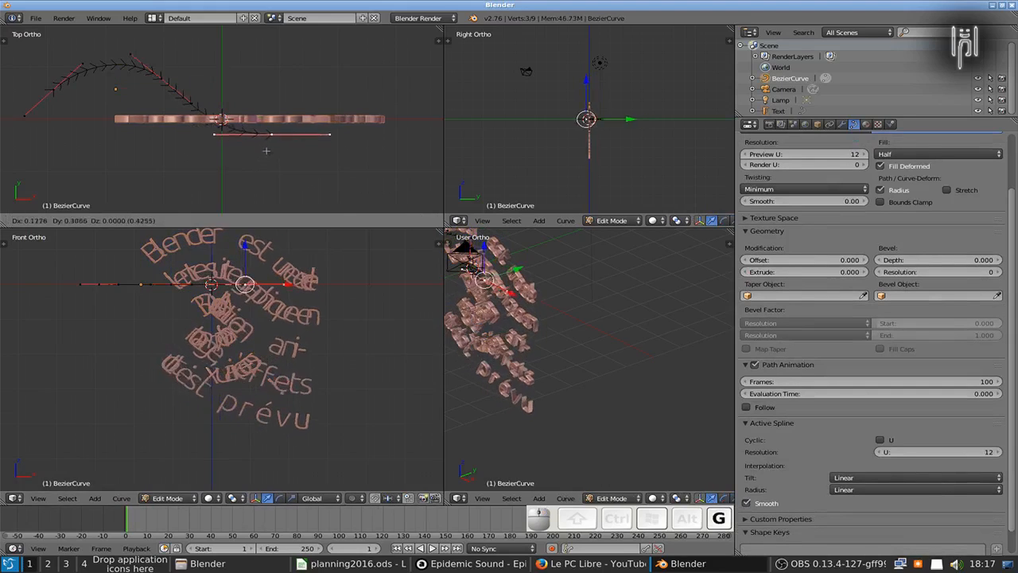
click(360, 91)
Rotate the curve's middle control point about 50° to flatten the bend and move the left end point much further left.
right_click(158, 83)
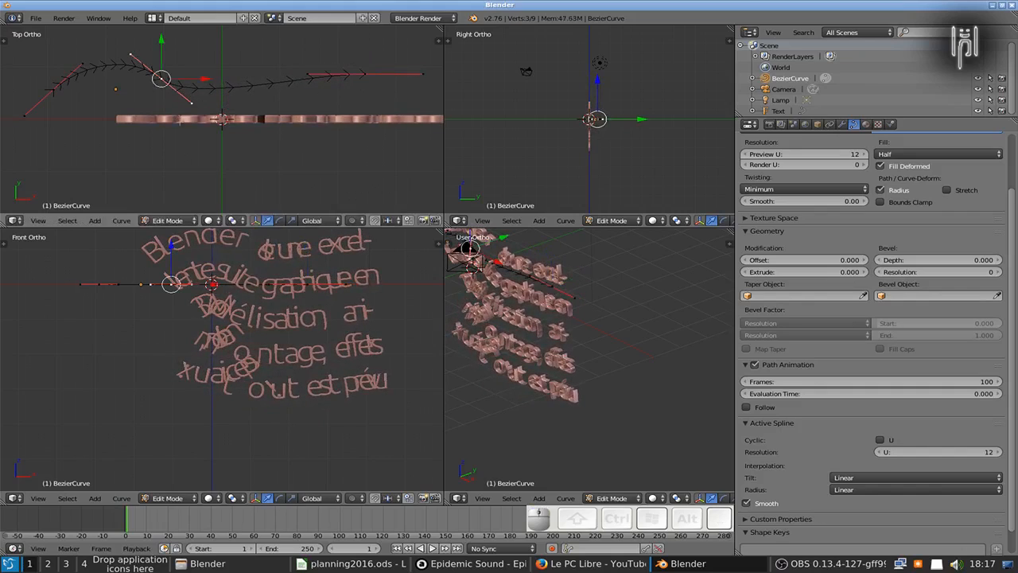
key(r)
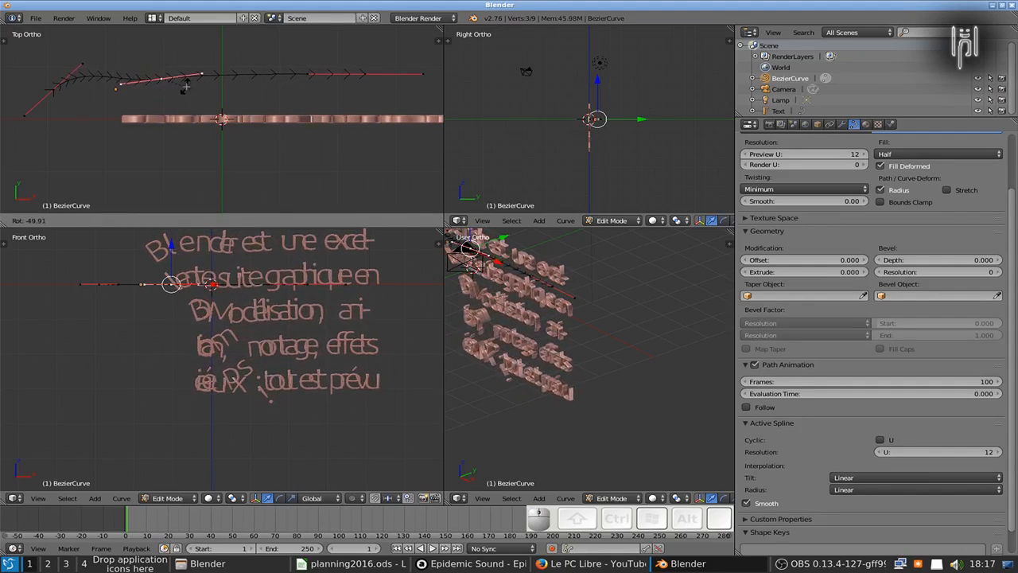
click(62, 91)
right_click(59, 93)
key(g)
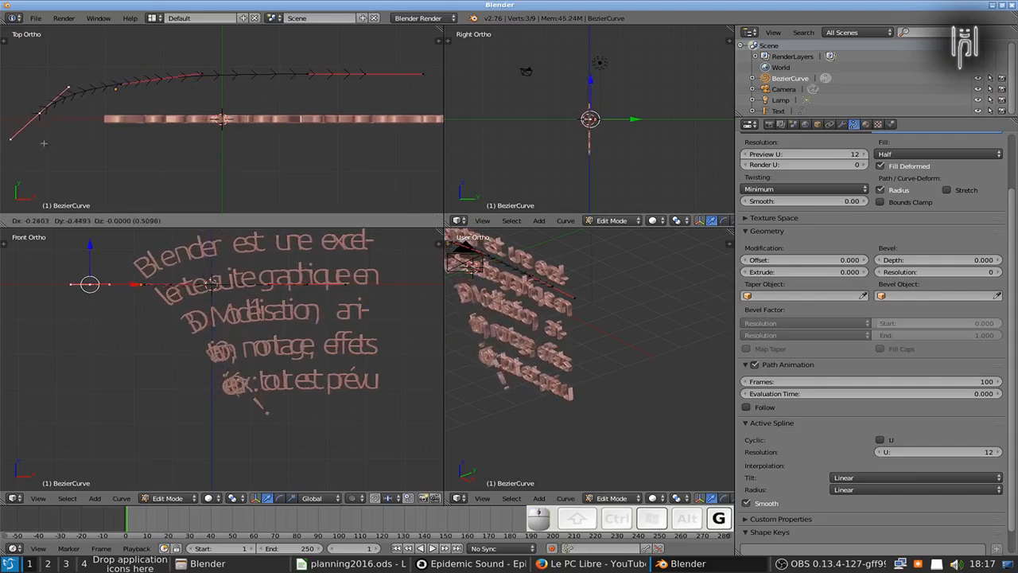
click(328, 139)
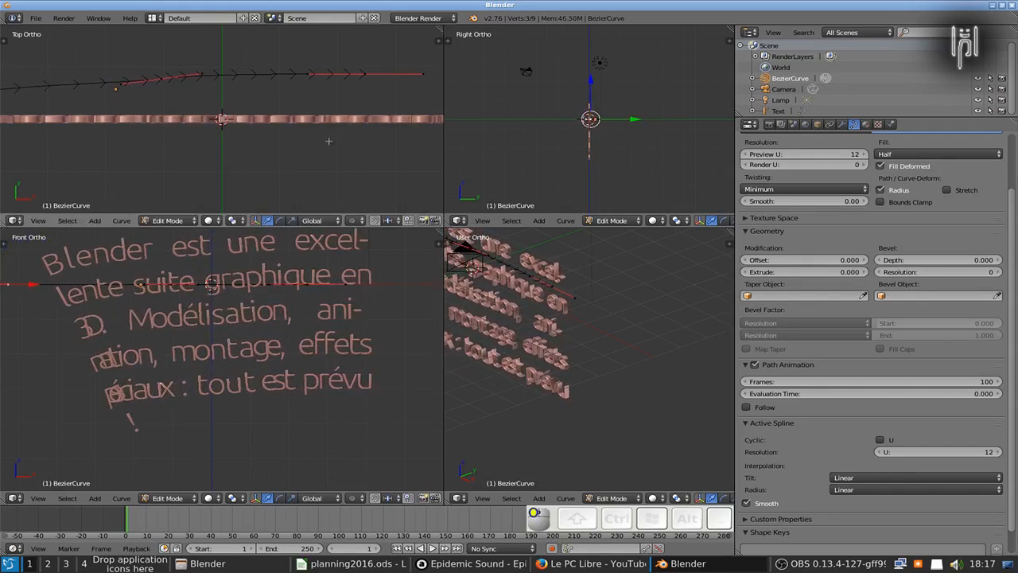
Move the curve's right end point down and to the right in the Top view and rotate its handles until they are nearly vertical.
scroll(378, 318, down, 3)
scroll(290, 222, down, 2)
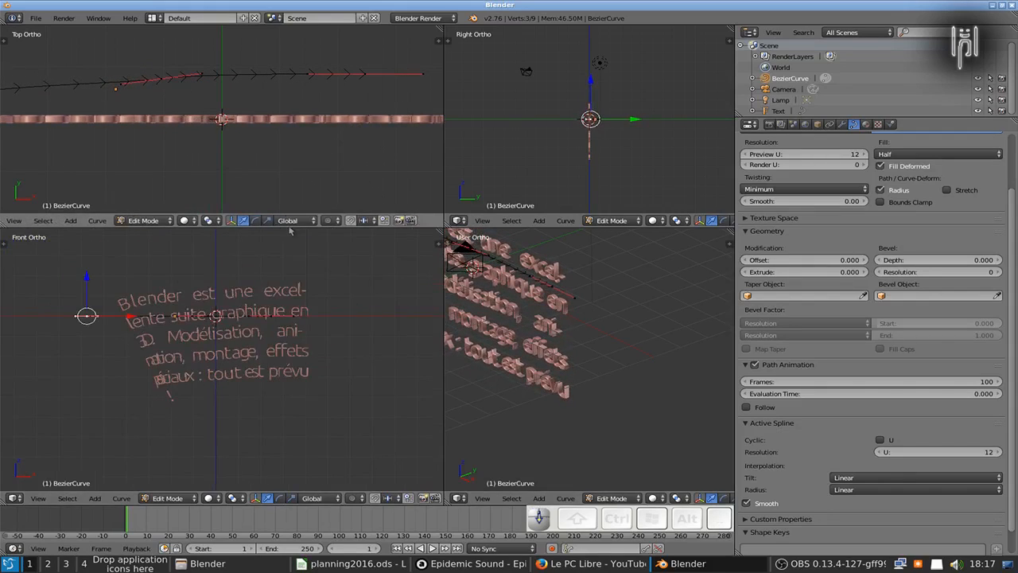
scroll(272, 199, down, 3)
right_click(287, 123)
key(g)
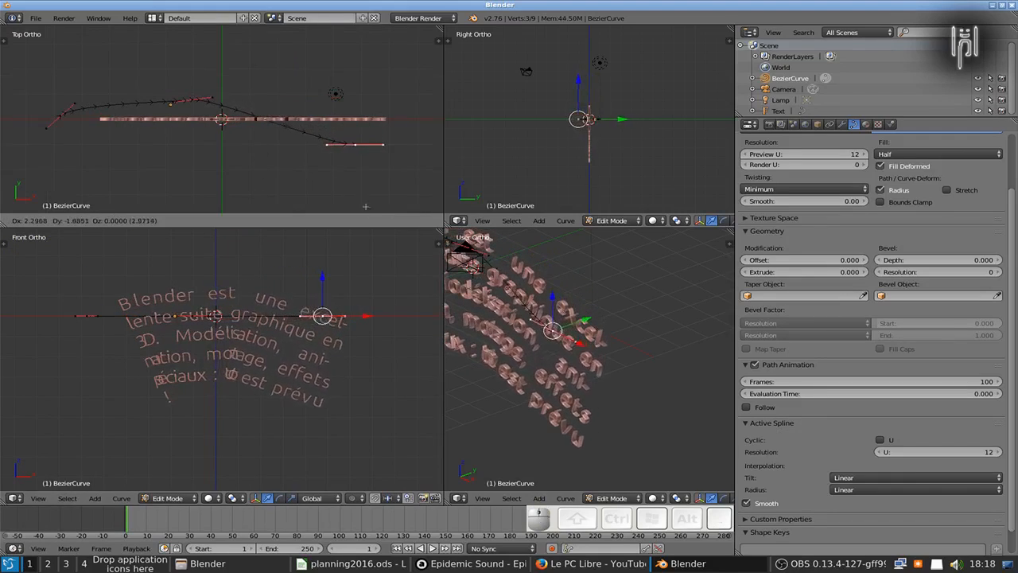
click(387, 32)
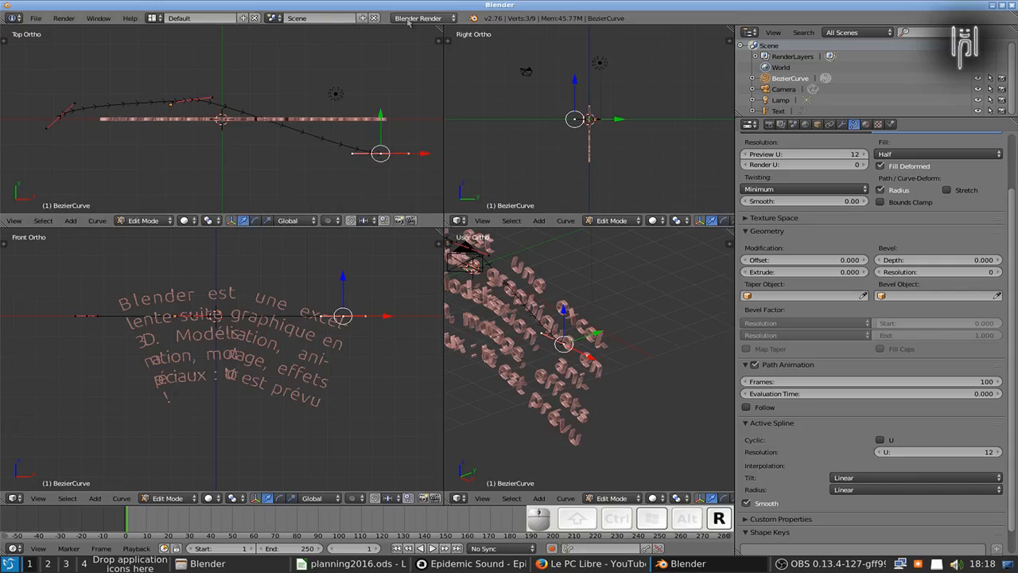
key(r)
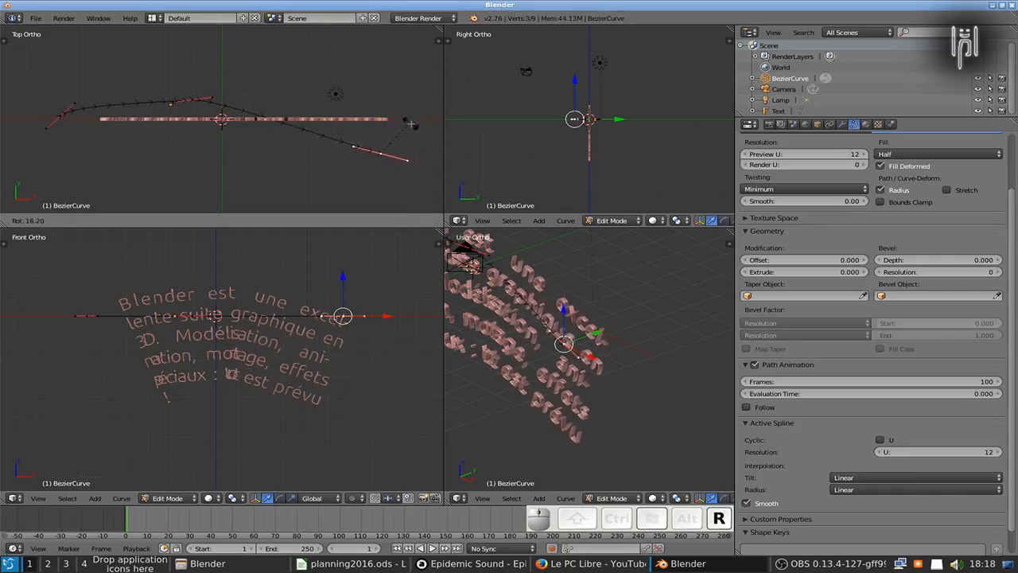
click(400, 171)
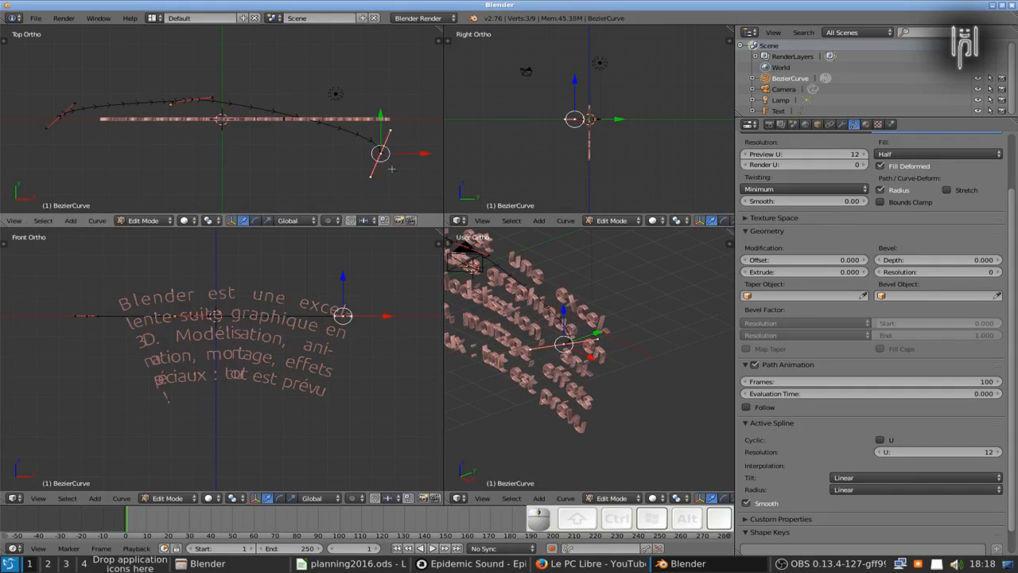
key(g)
click(426, 204)
Move the curve's middle control point up and to the right onto the green Y axis and try rotating its handles.
right_click(191, 106)
key(g)
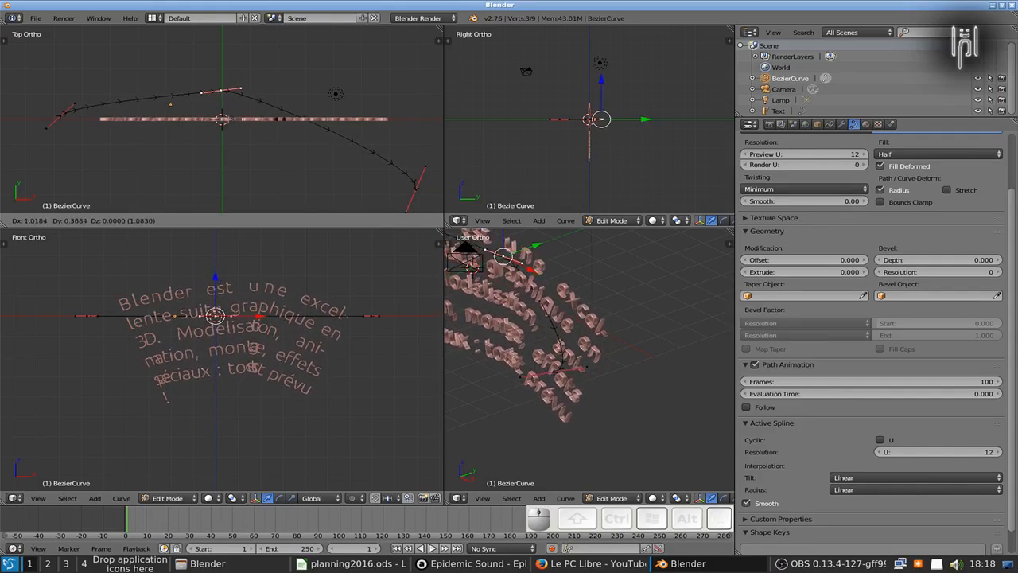
click(237, 103)
key(g)
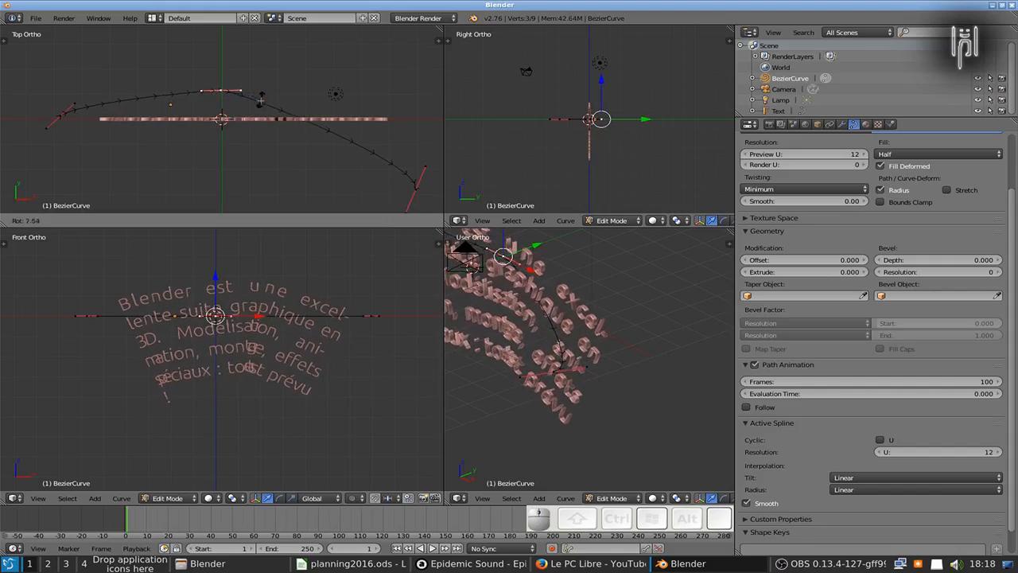
click(257, 103)
Move the curve's left end point down and to the left, extrude a new end point from it and place that further left.
right_click(52, 126)
right_click(65, 116)
key(g)
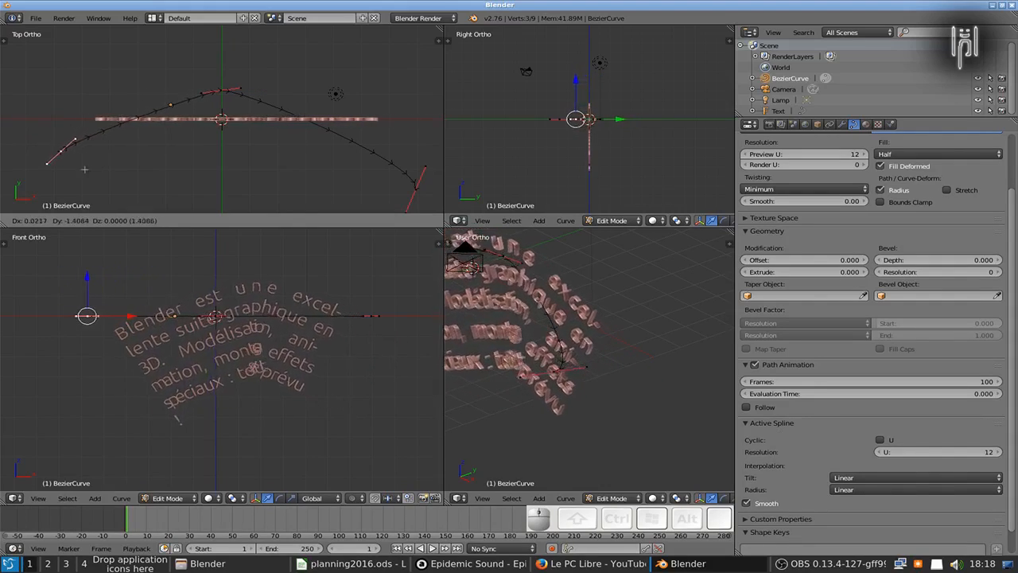
click(65, 145)
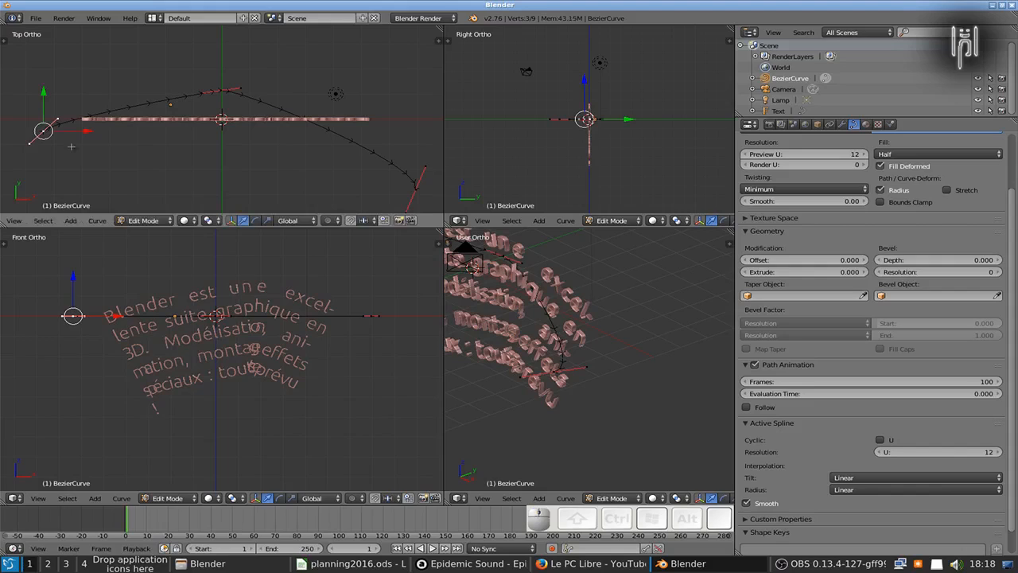
key(e)
click(48, 186)
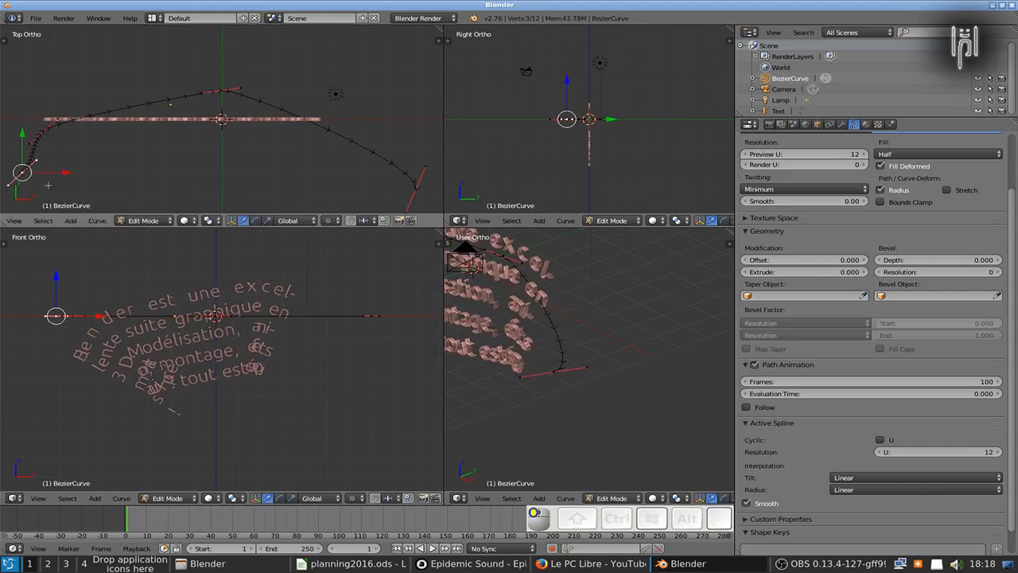
key(g)
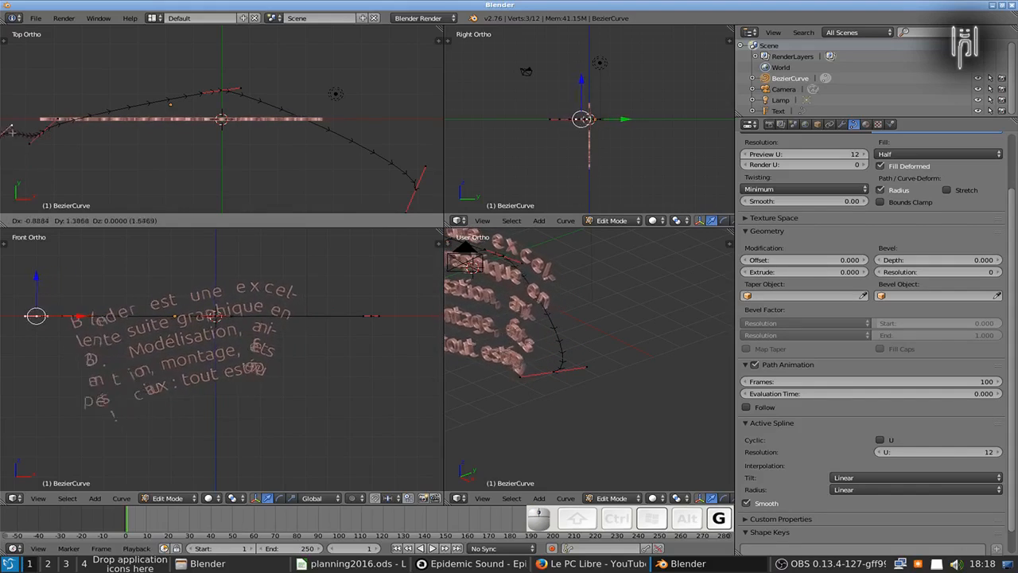
click(437, 126)
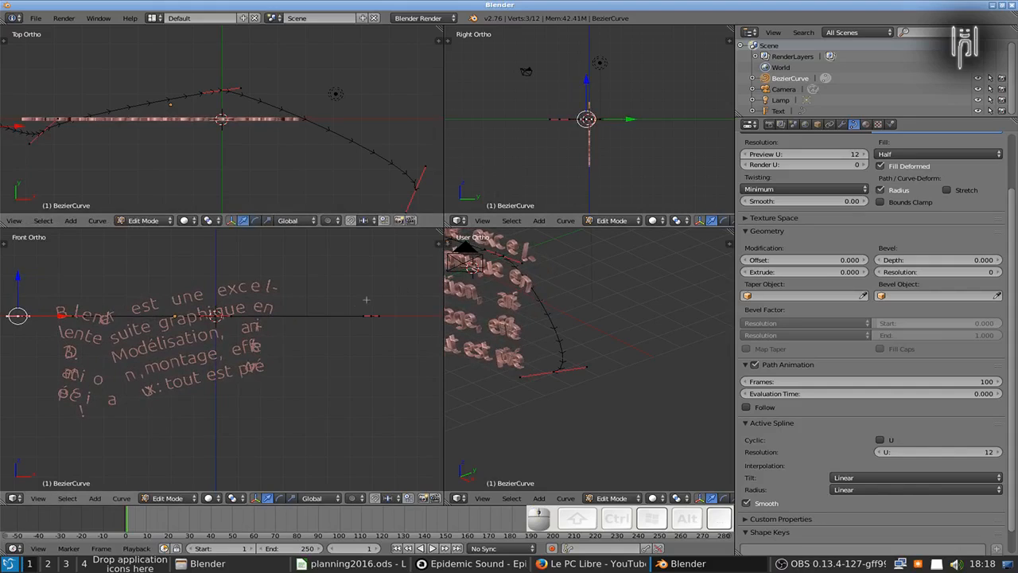
Rotate the control point next to the curve's new left end to smooth the bend there.
shift+middle_drag(334, 196, 443, 200)
scroll(1, 196, down, 2)
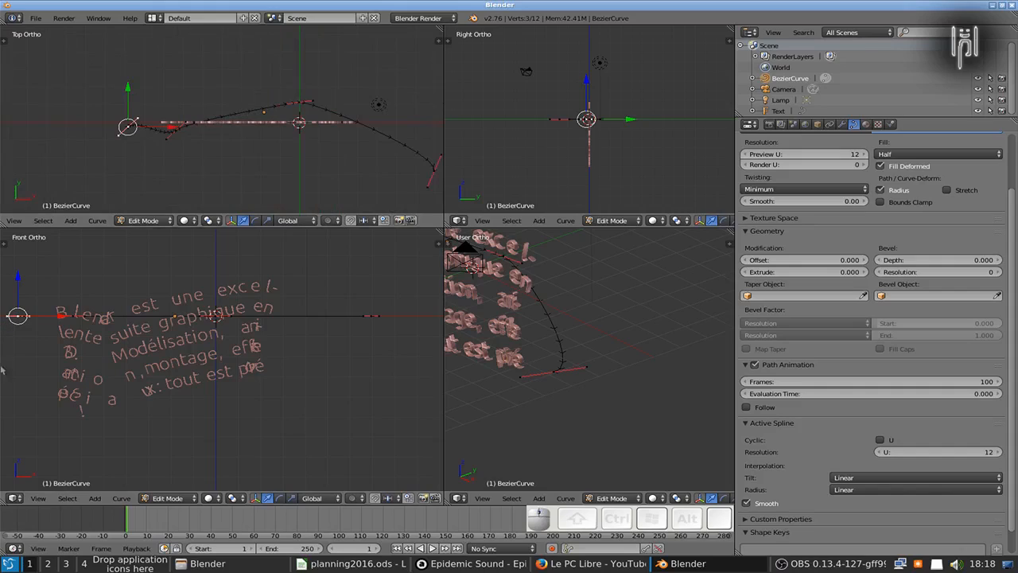
key(Tab)
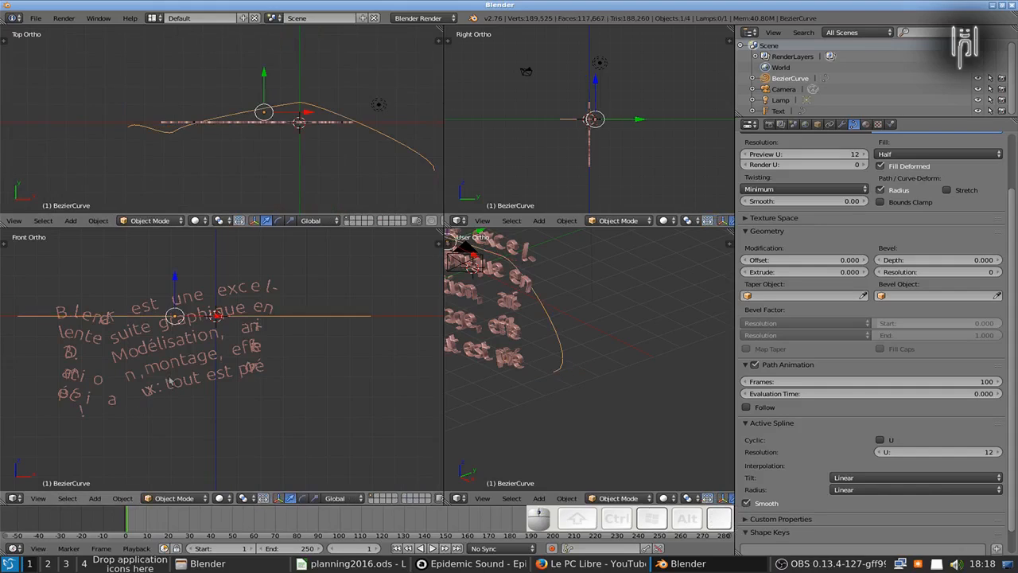
key(Tab)
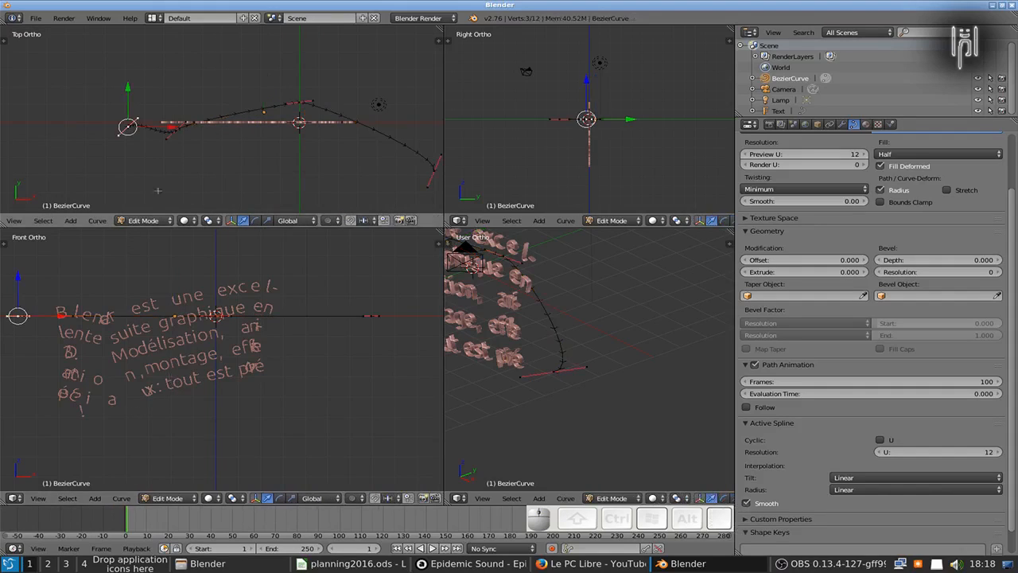
right_click(167, 140)
right_click(192, 138)
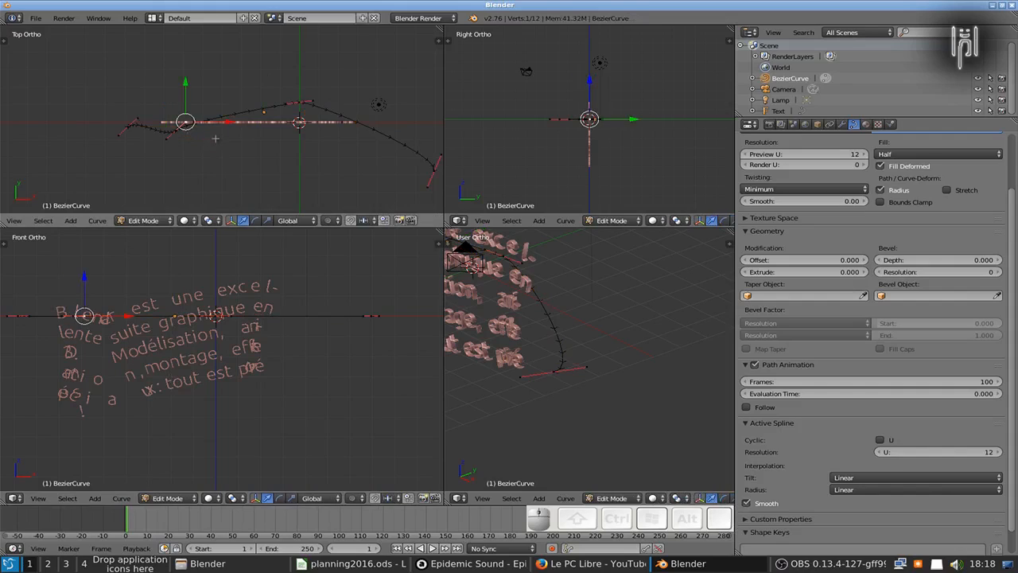
right_click(176, 130)
key(r)
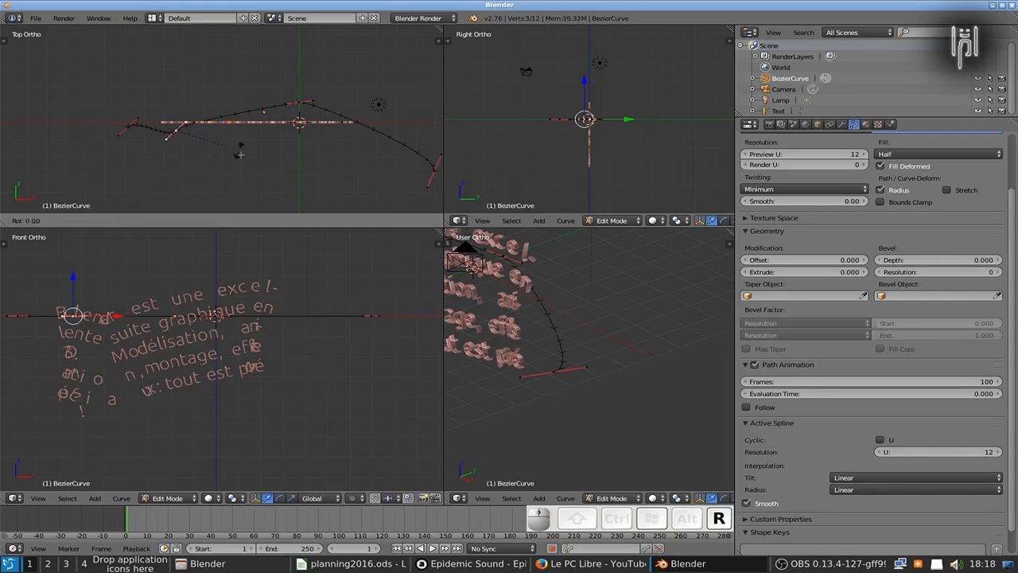
click(176, 208)
Delete the curve's two inner control points, keeping only its left and right end points.
key(x)
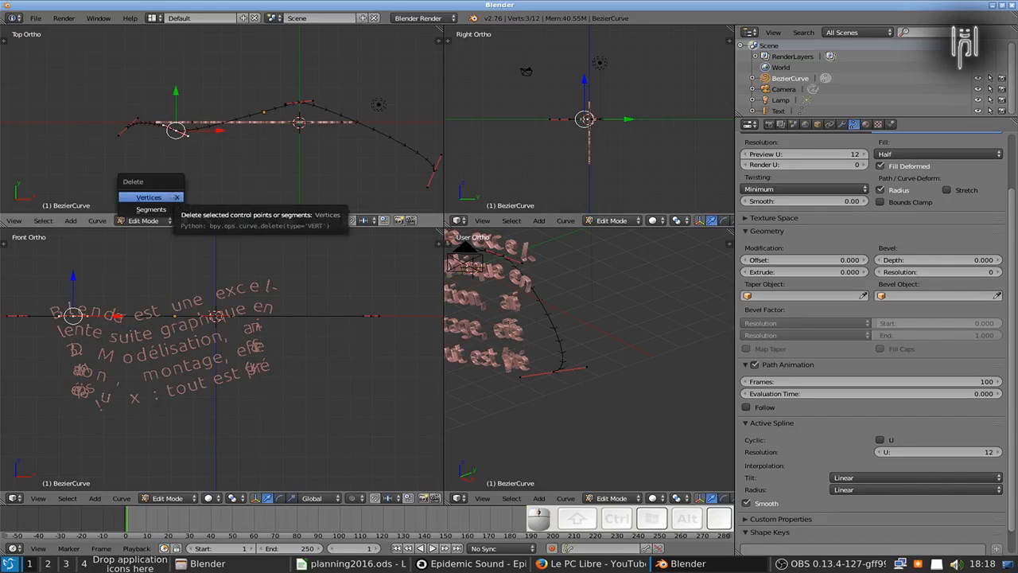
click(172, 201)
right_click(303, 93)
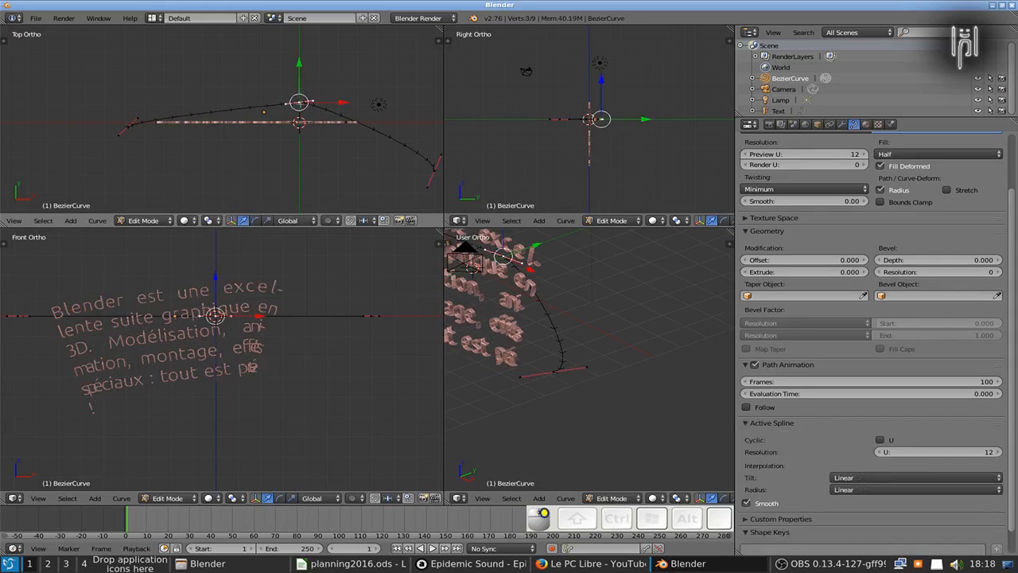
key(x)
click(293, 159)
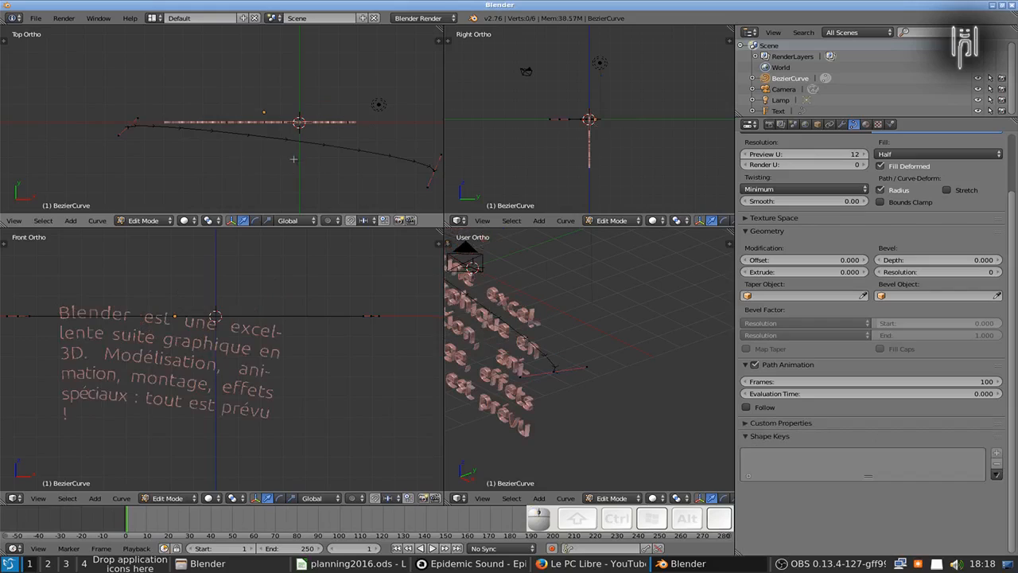
Move the curve's right end point up and to the left in the Top view, placing it beside the lamp.
right_click(432, 172)
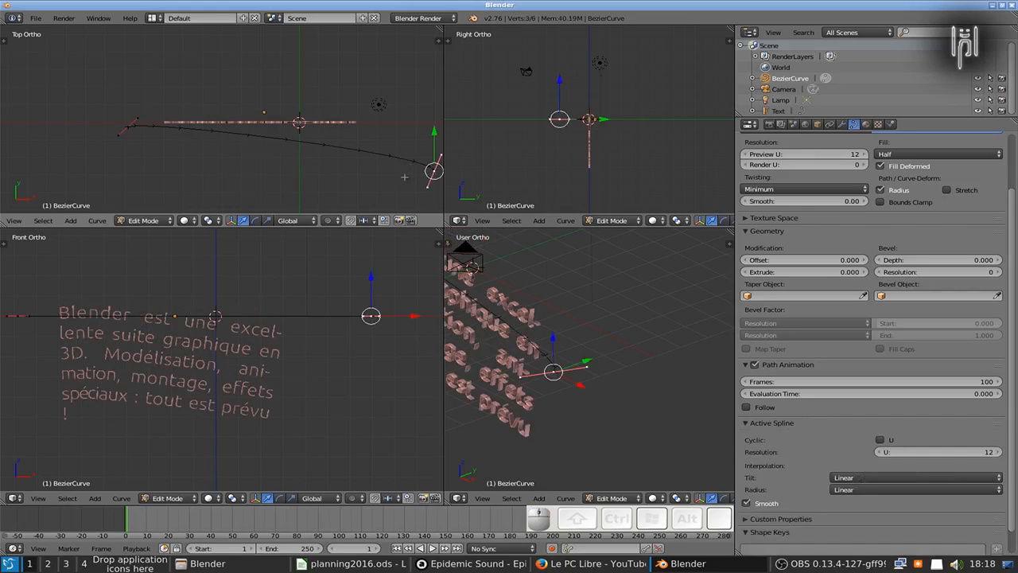
key(g)
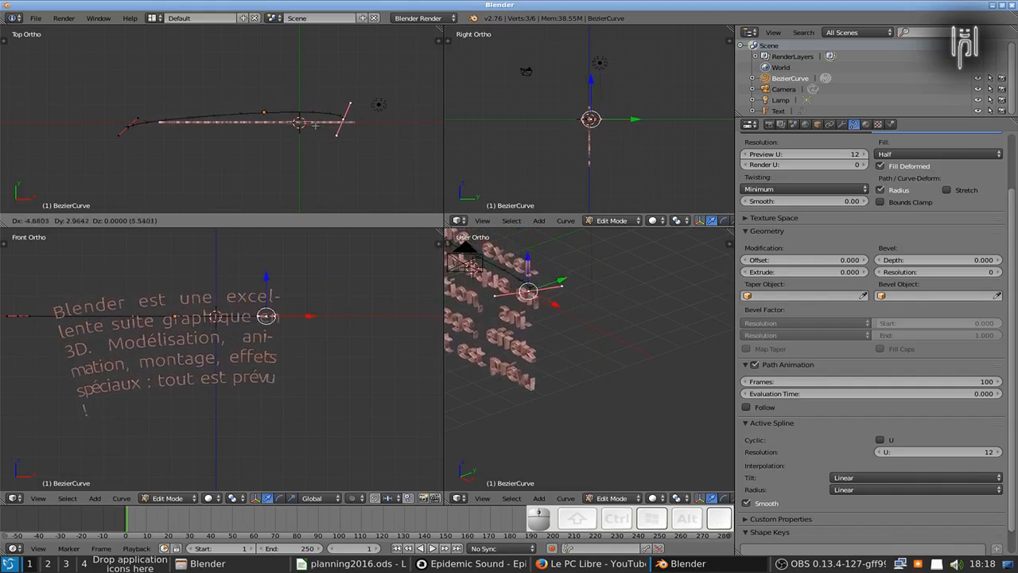
right_click(329, 125)
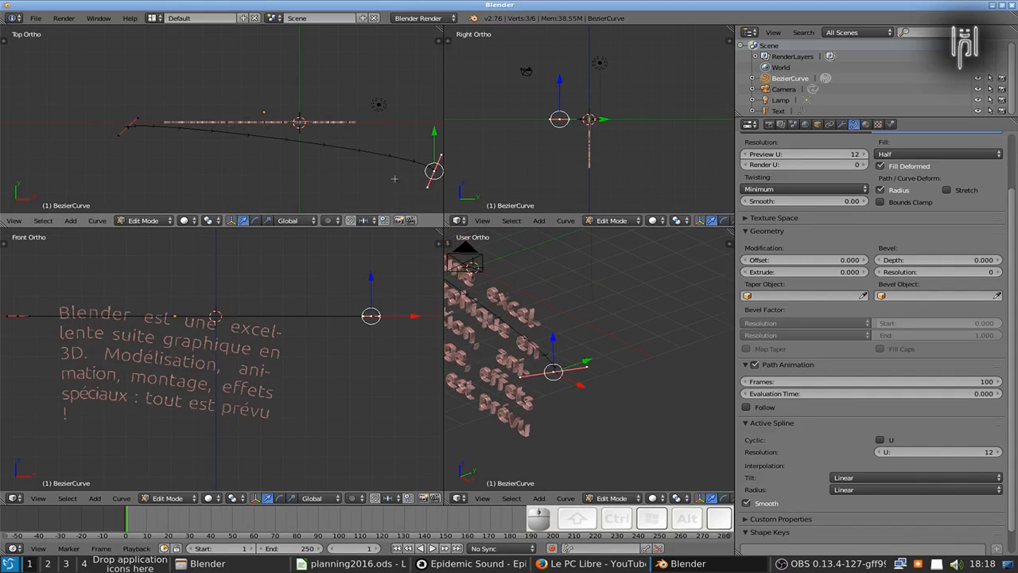
key(g)
click(352, 125)
Rotate the curve's left and right end points so their handles stand vertical in the Top view and the curve sags downward.
right_click(136, 132)
key(r)
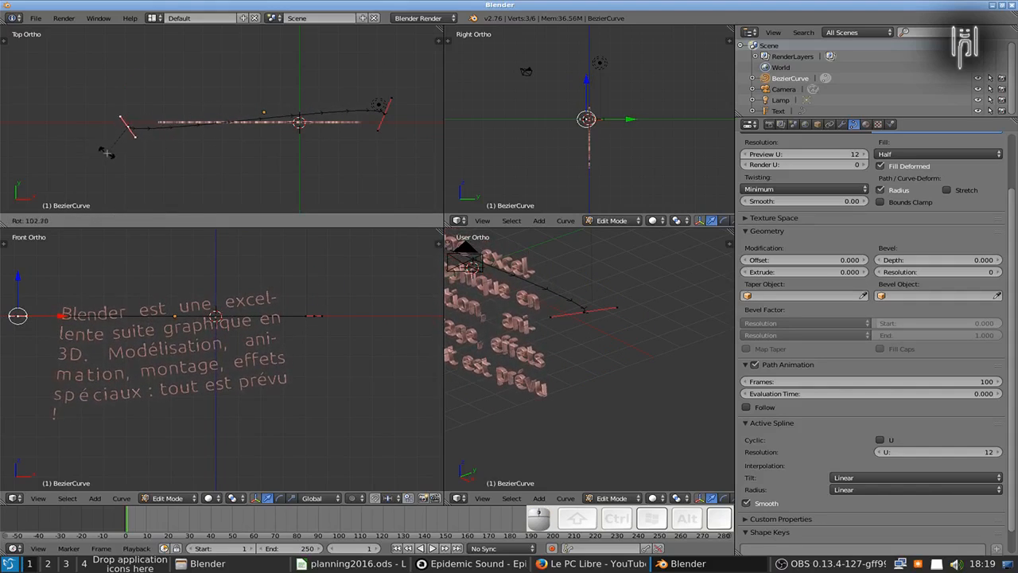
click(104, 132)
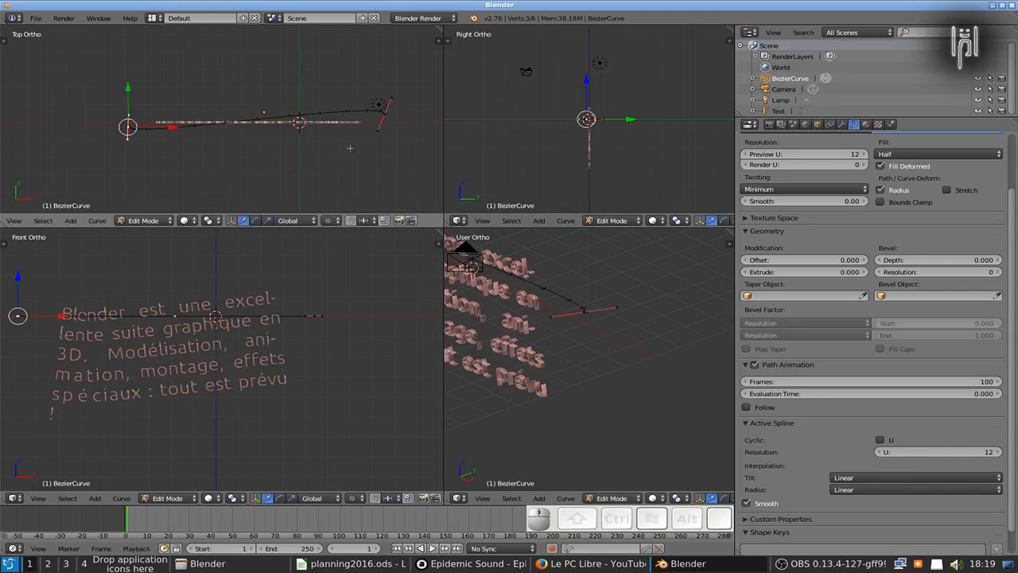
right_click(386, 118)
key(r)
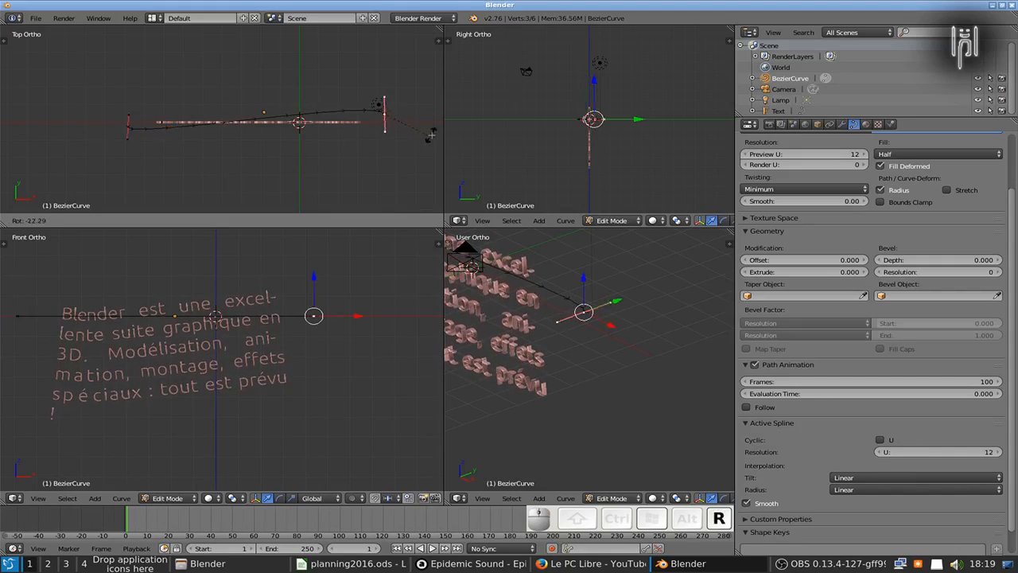
click(325, 84)
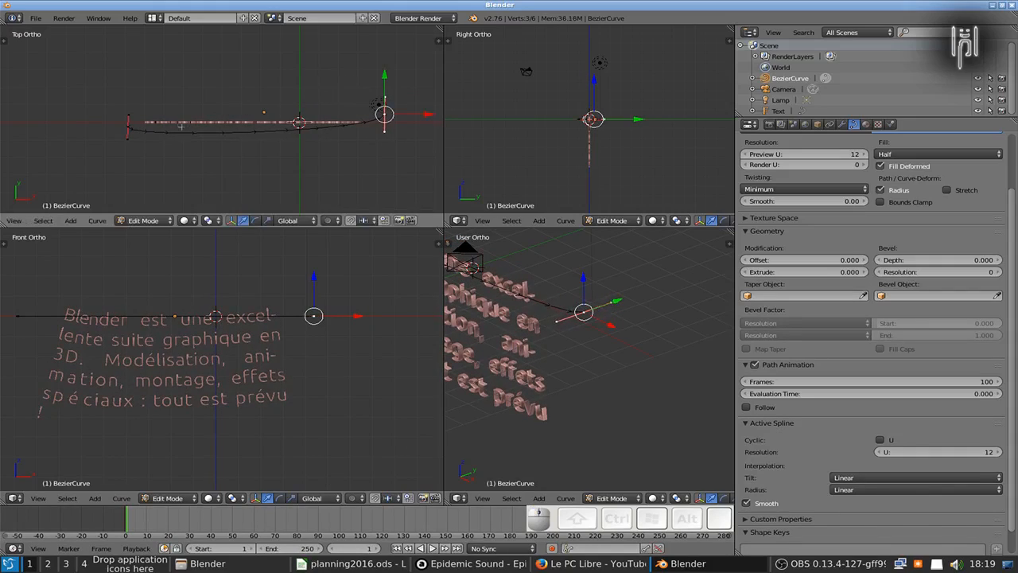
Subdivide the whole curve and move the new middle control point far down and to the left in the Top view.
key(a)
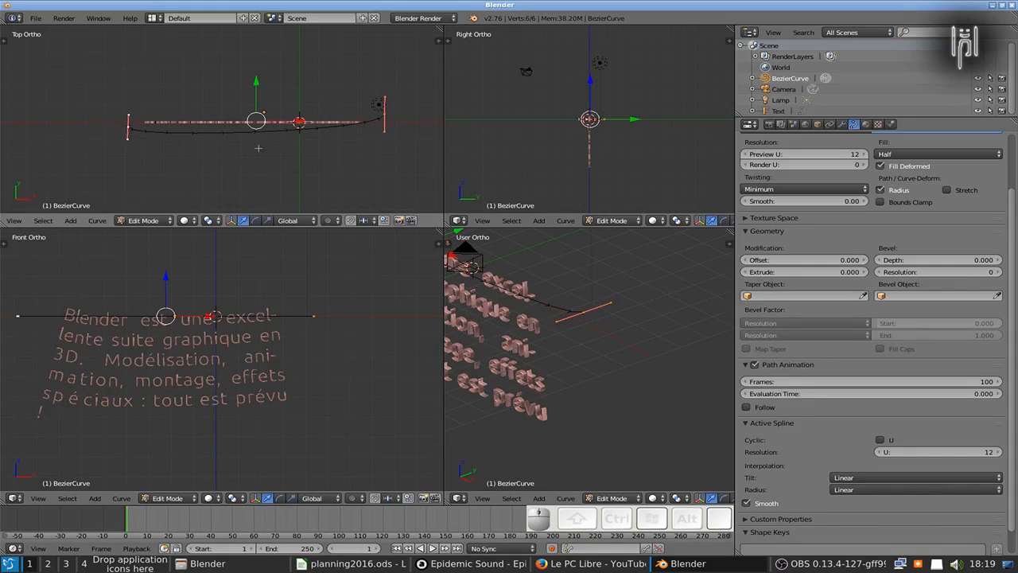
key(w)
click(256, 149)
right_click(253, 142)
key(g)
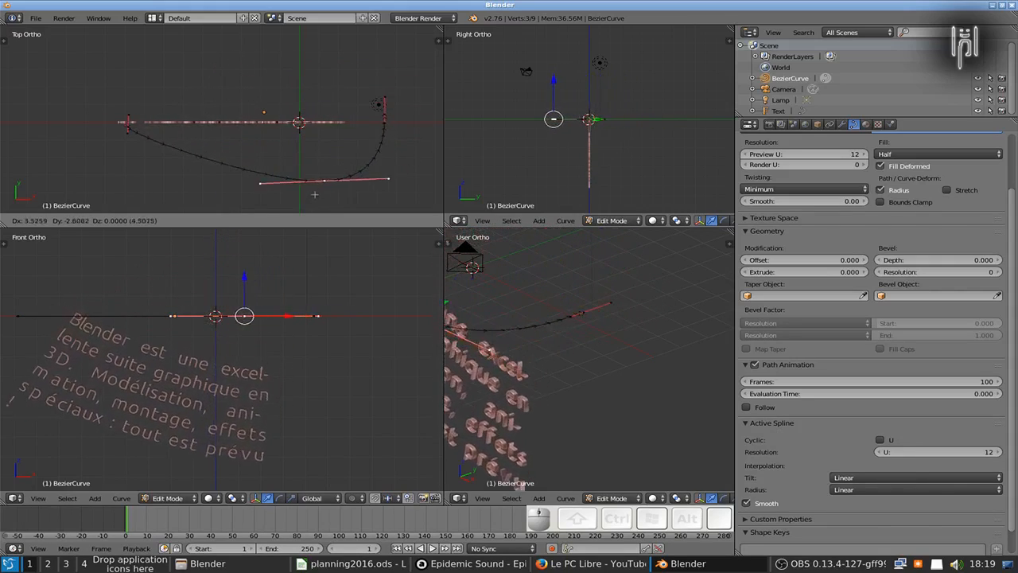
click(204, 63)
Move the curve's right end point far down and to the right in the Top view, stretching the curve.
right_click(384, 115)
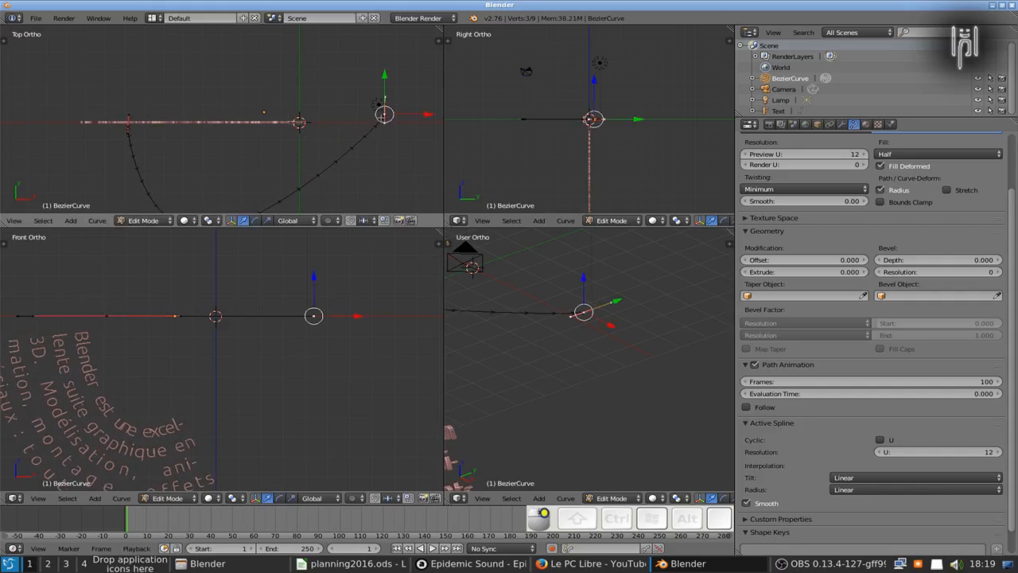
key(g)
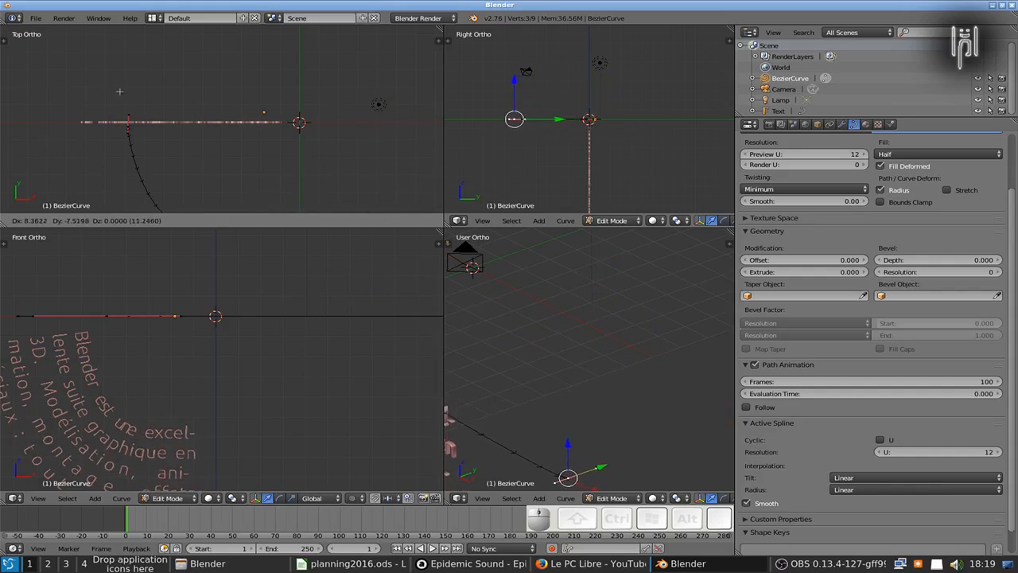
click(121, 101)
scroll(137, 103, down, 5)
shift+middle_drag(151, 92, 139, 35)
shift+middle_drag(162, 300, 228, 243)
Rotate the curve's middle control point in the Top view so its handles slope down to the right, smoothing the bend.
right_click(238, 98)
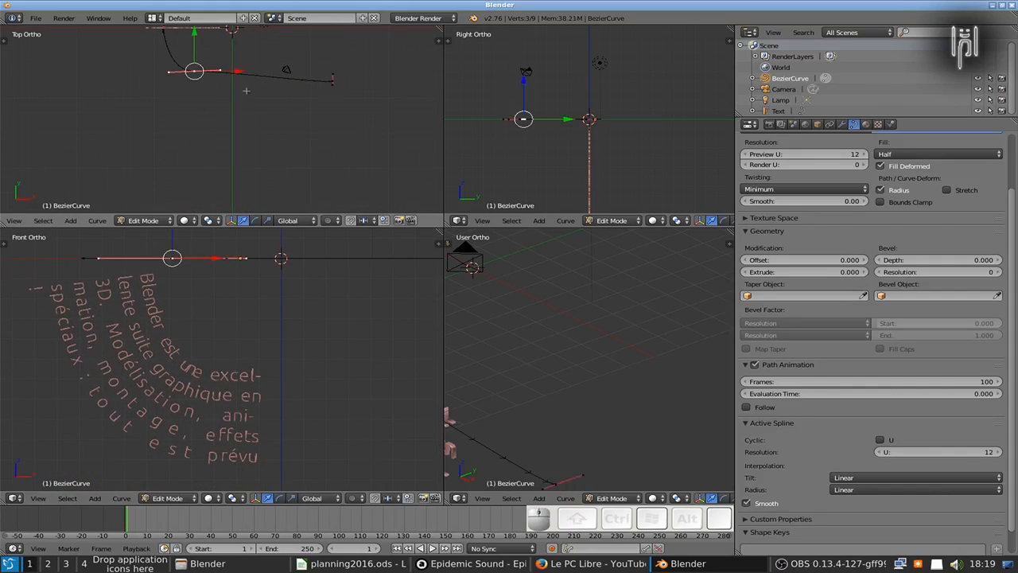
key(r)
click(223, 129)
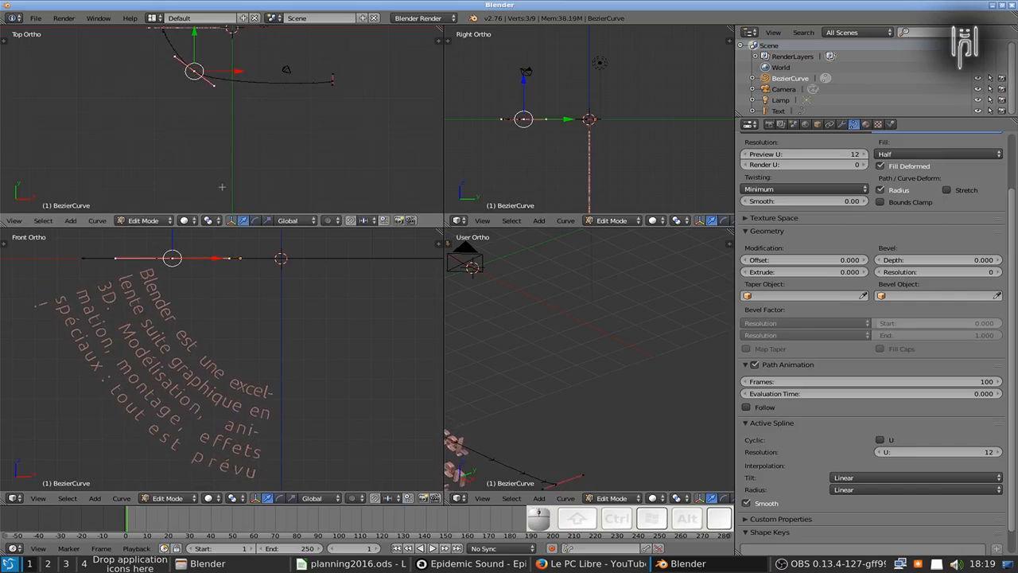
Return to Object Mode and rotate the text counter-clockwise in the Front view so its arc hangs evenly.
key(Tab)
right_click(163, 349)
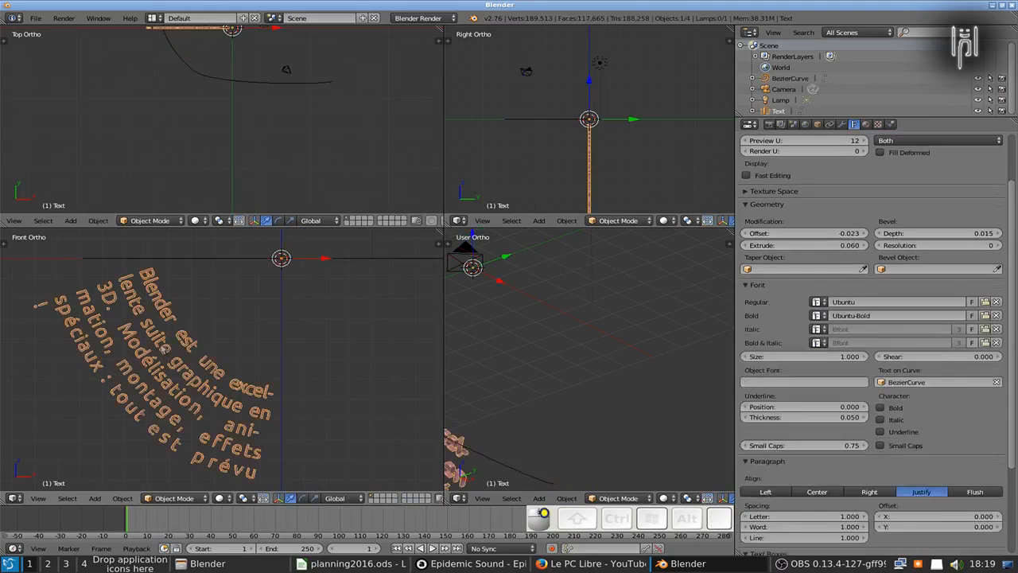
key(r)
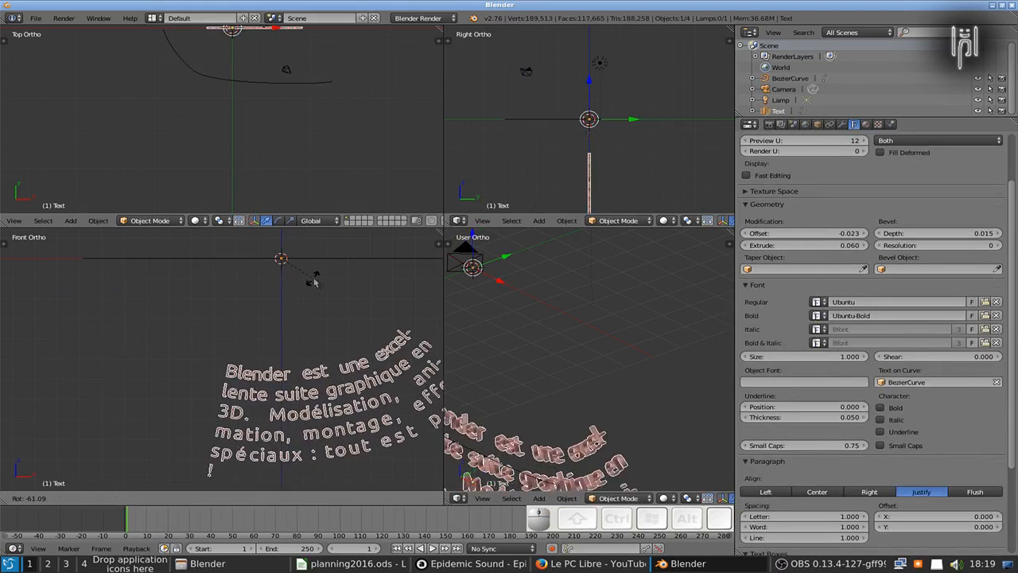
click(303, 288)
shift+middle_drag(232, 307, 176, 273)
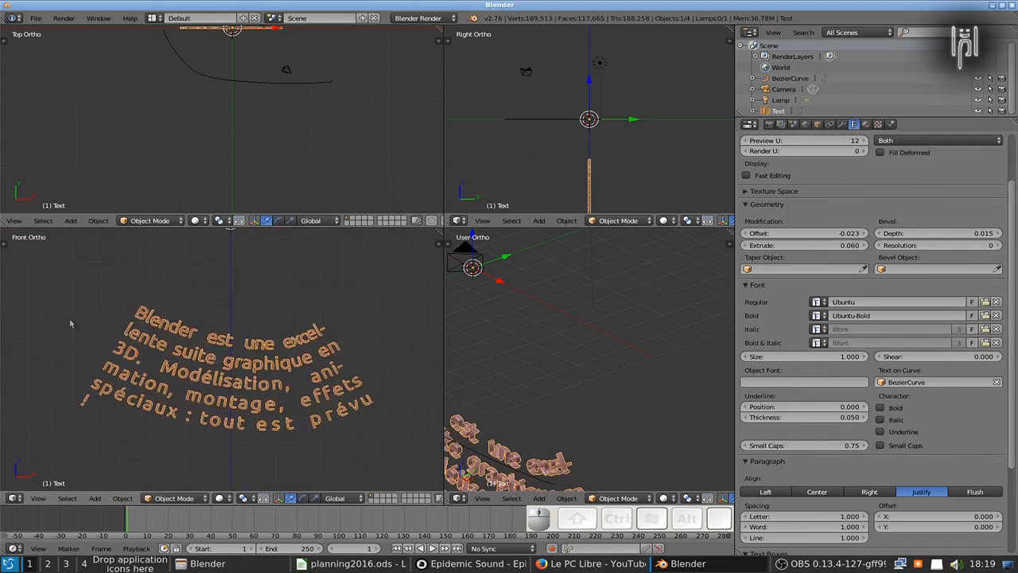
scroll(70, 323, up, 1)
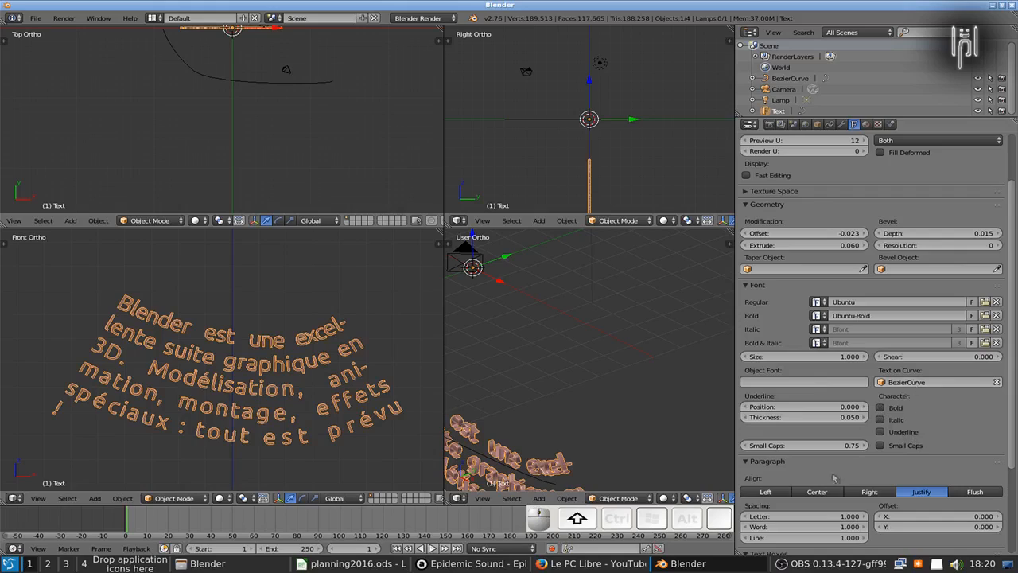
Try the Left, Center and Right alignments on the curved text, then restore Justify.
click(784, 492)
click(817, 491)
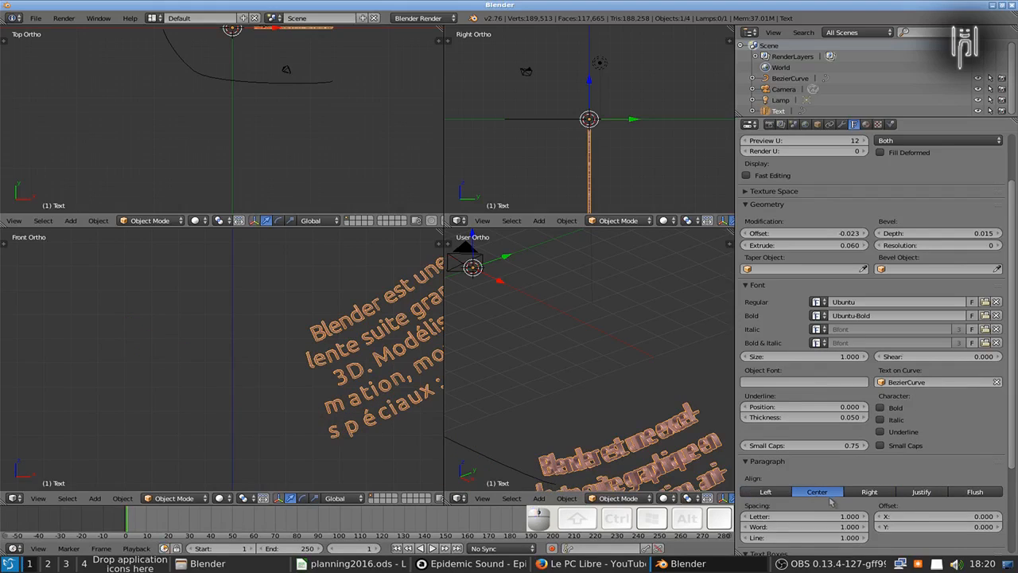
click(870, 492)
click(903, 492)
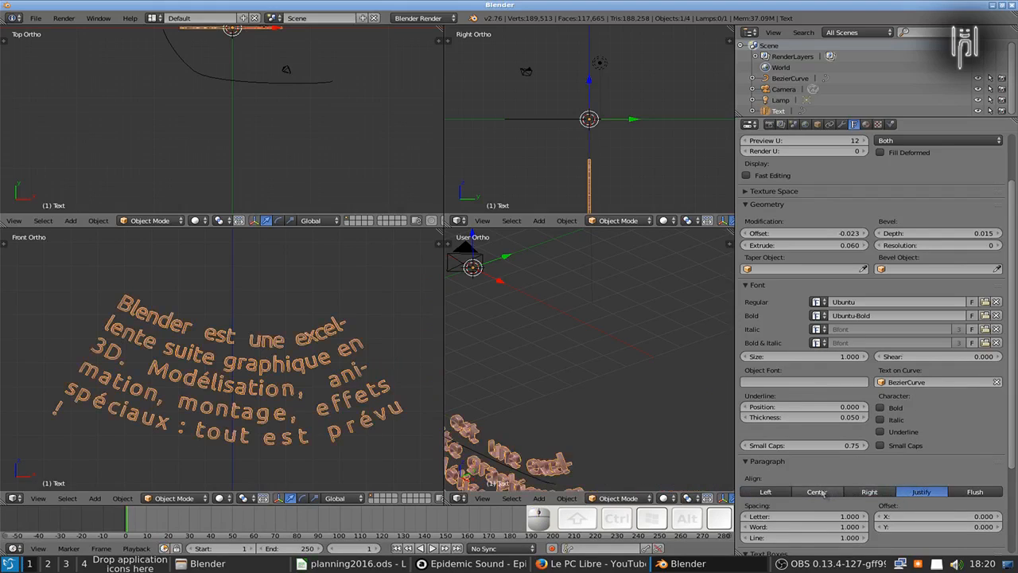
Try a wider letter spacing on the curved text, then reduce it to 0.700.
scroll(810, 439, down, 1)
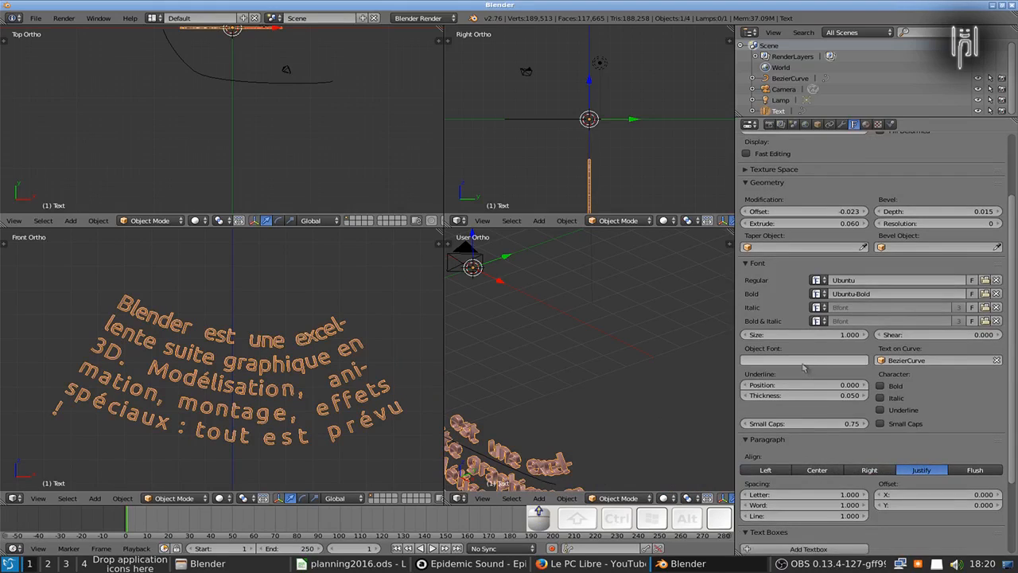
scroll(804, 366, up, 2)
scroll(803, 360, down, 3)
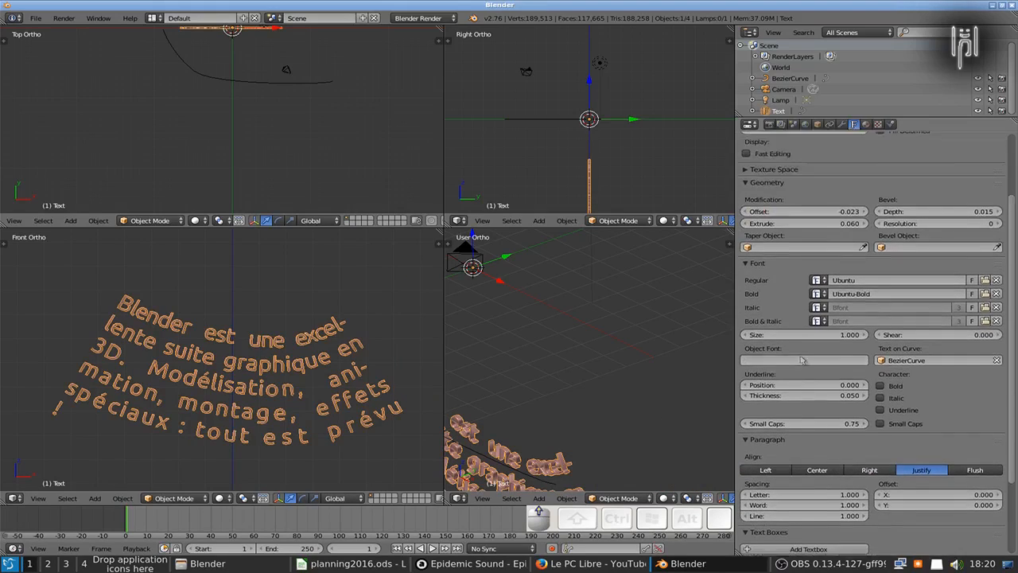
scroll(802, 360, up, 4)
scroll(802, 360, down, 7)
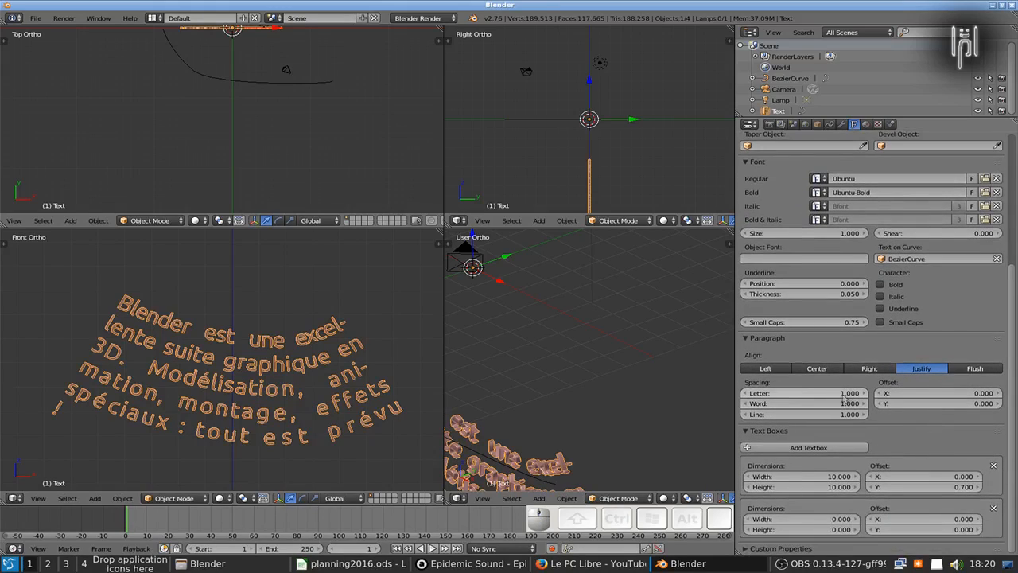
drag(863, 398, 864, 399)
click(864, 398)
click(745, 394)
click(745, 394)
click(746, 395)
click(746, 395)
click(746, 395)
click(746, 394)
click(745, 395)
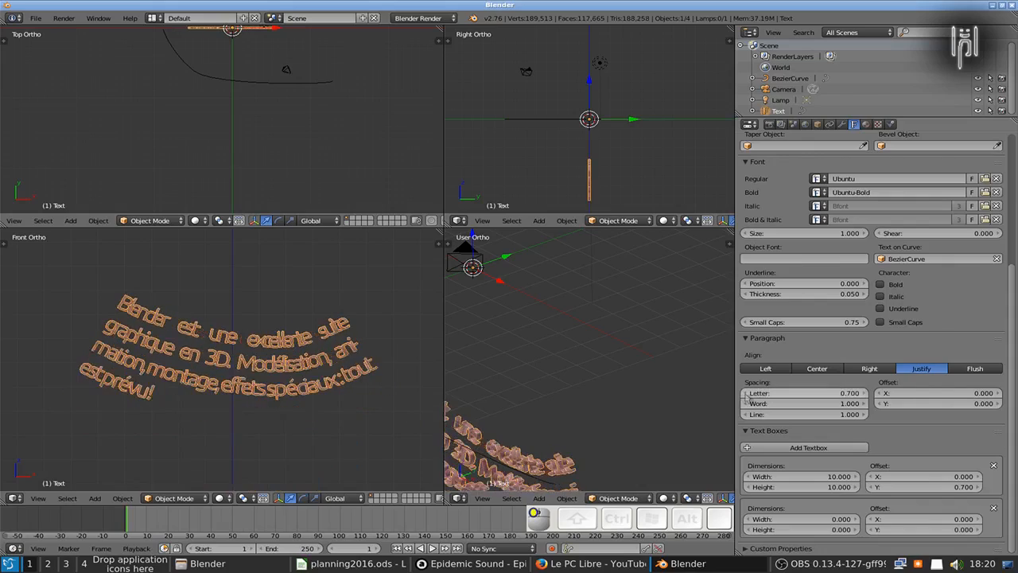
Try a wider word spacing on the curved text, then reduce it to 0.600.
click(864, 404)
click(865, 403)
click(864, 404)
click(864, 403)
click(864, 404)
click(746, 405)
click(746, 405)
click(746, 405)
click(746, 405)
click(745, 405)
click(746, 405)
click(745, 405)
click(745, 405)
click(746, 405)
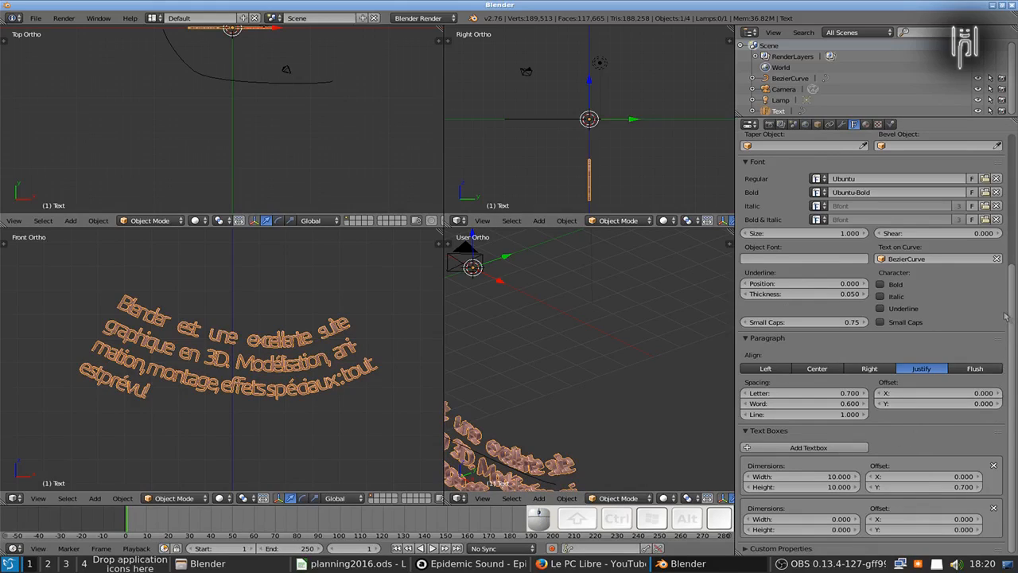
Remove BezierCurve as the text's guide curve and rotate the text in the Front view until its lines run horizontal.
click(997, 258)
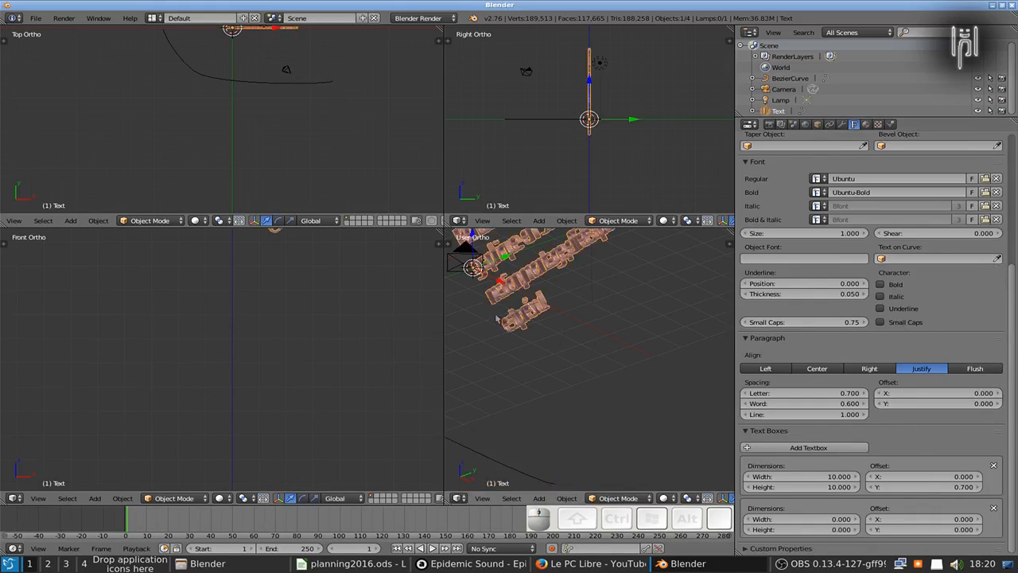
scroll(354, 315, down, 5)
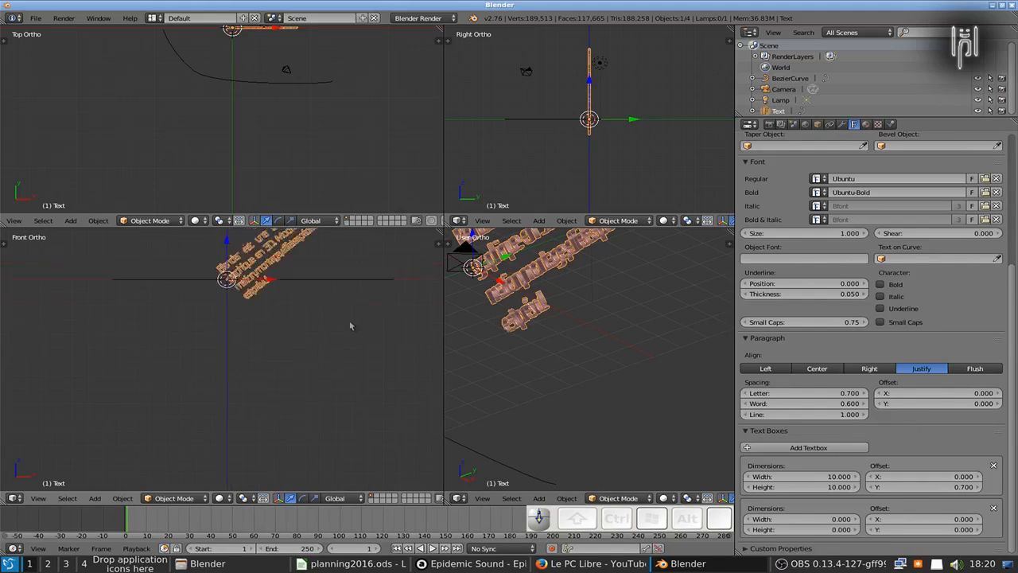
key(r)
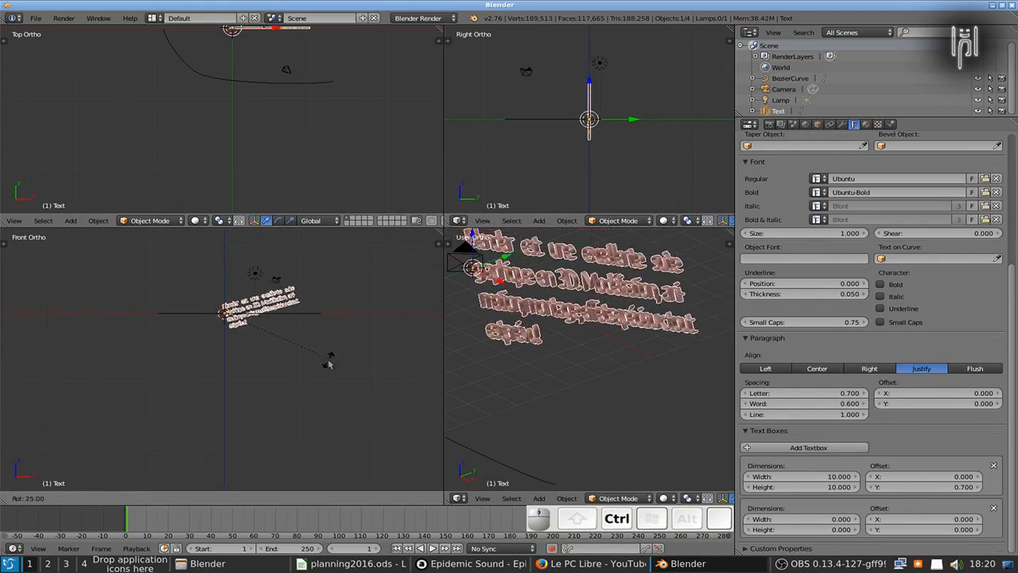
click(320, 347)
scroll(320, 347, up, 6)
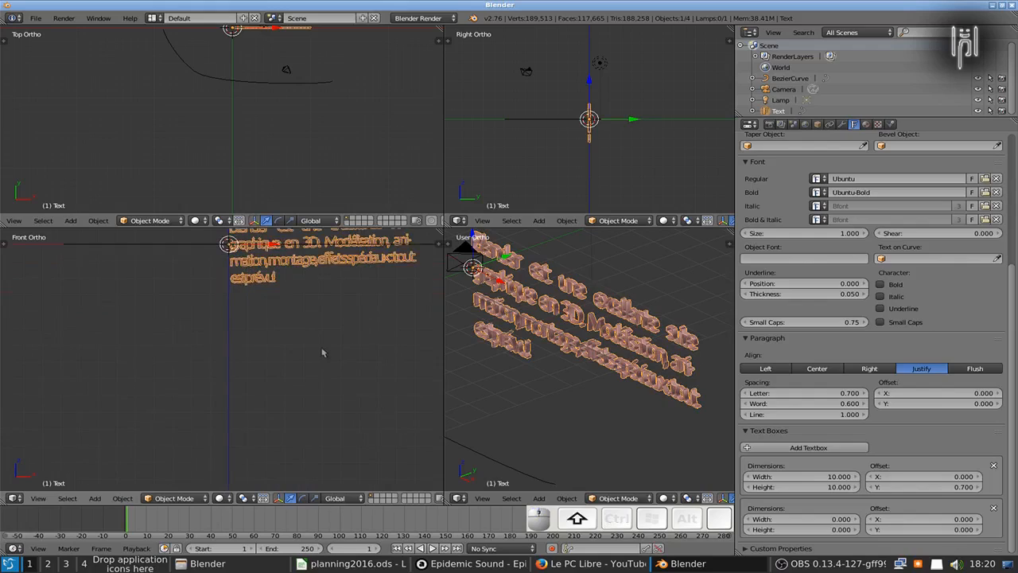
shift+middle_drag(220, 415, 234, 443)
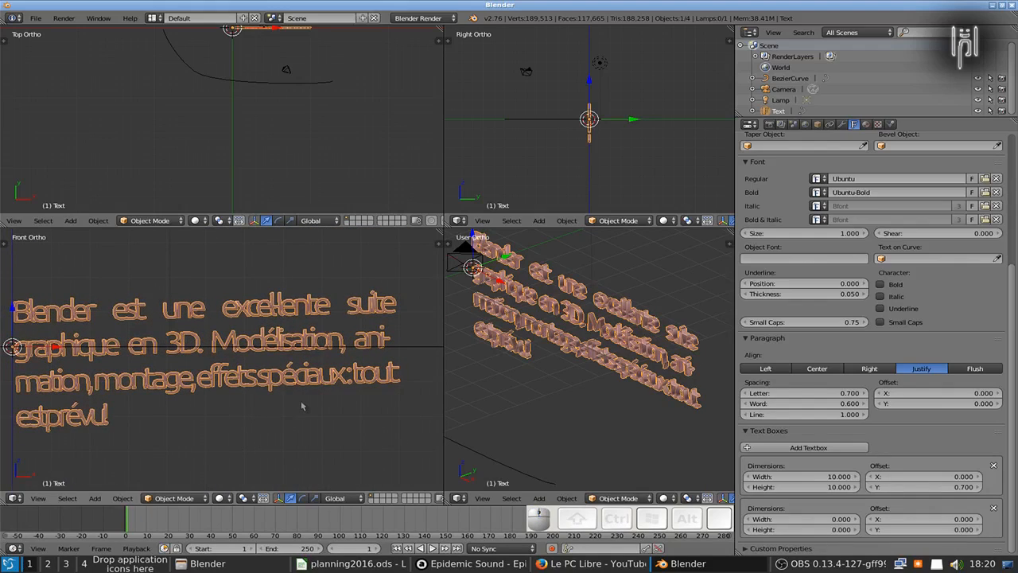
key(r)
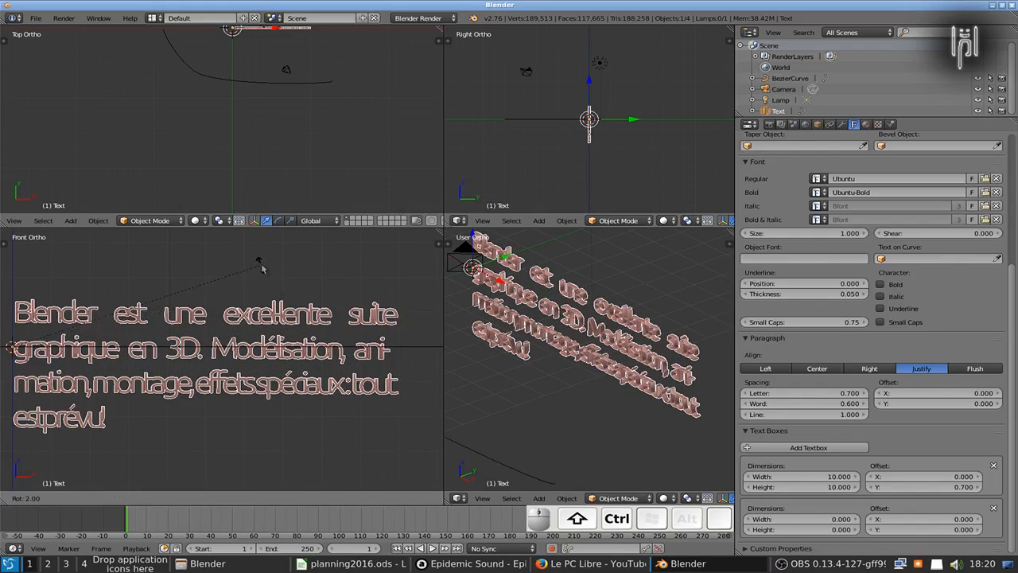
click(219, 447)
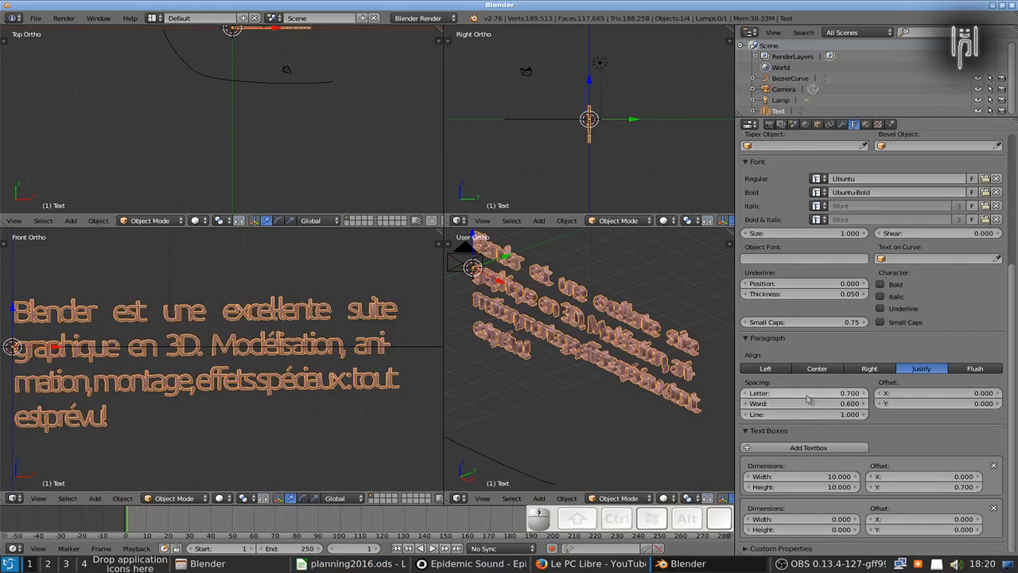
Set the text's letter spacing to 1.000 and widen its word spacing to 1.600.
click(864, 394)
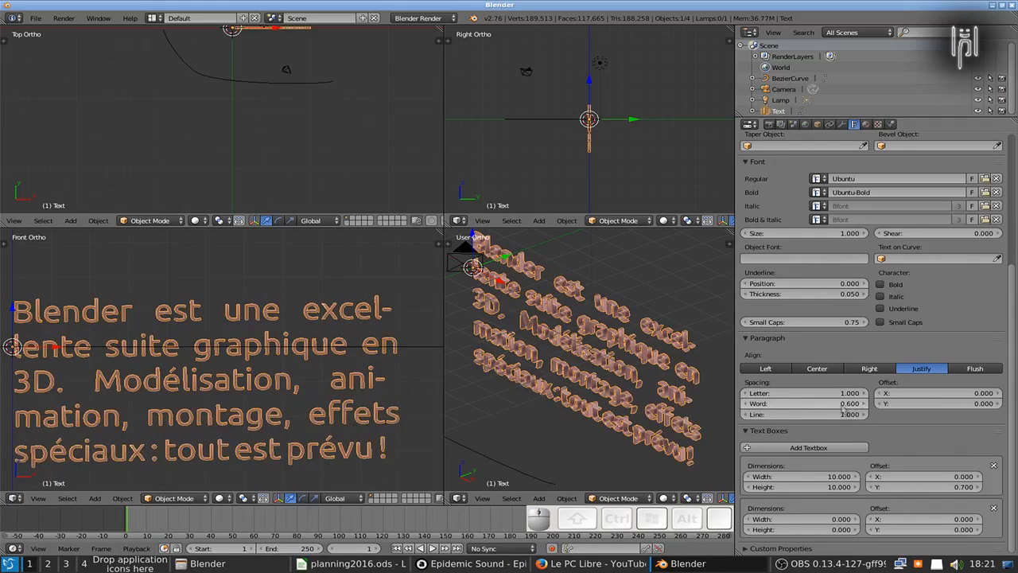
click(864, 403)
click(864, 404)
click(864, 404)
click(864, 403)
click(864, 404)
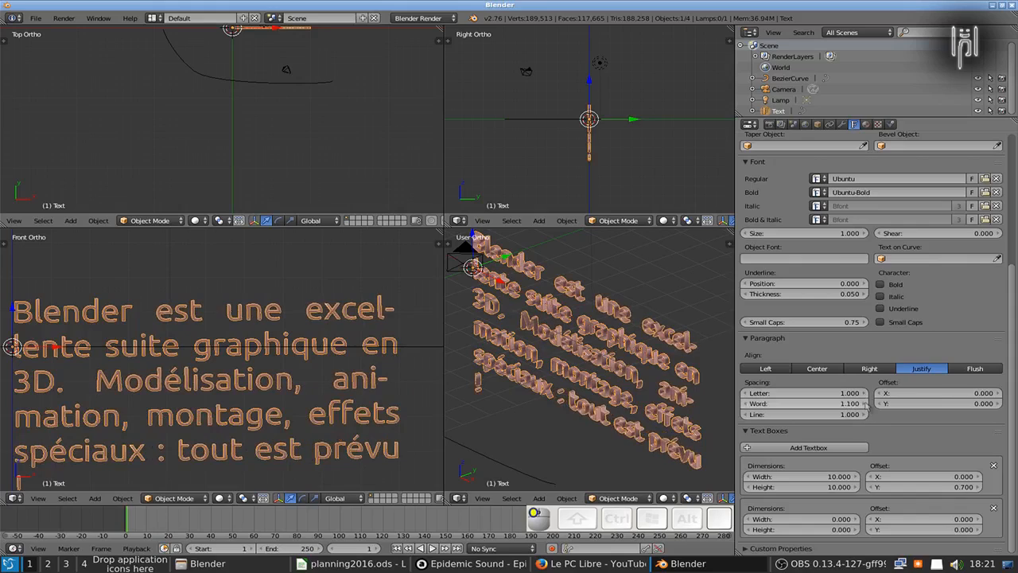
click(862, 405)
click(862, 405)
click(862, 405)
click(863, 405)
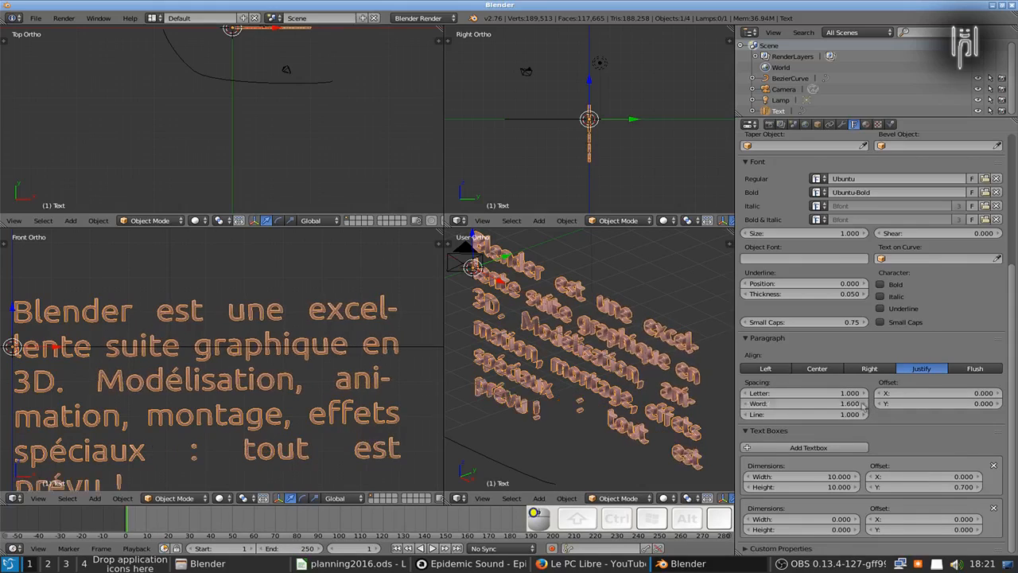
Widen the word spacing further as a test, then set it to 1.000.
click(863, 405)
click(863, 405)
click(862, 405)
click(862, 405)
click(862, 405)
mouse_move(863, 405)
mouse_down()
mouse_move(837, 405)
mouse_move(856, 405)
mouse_up()
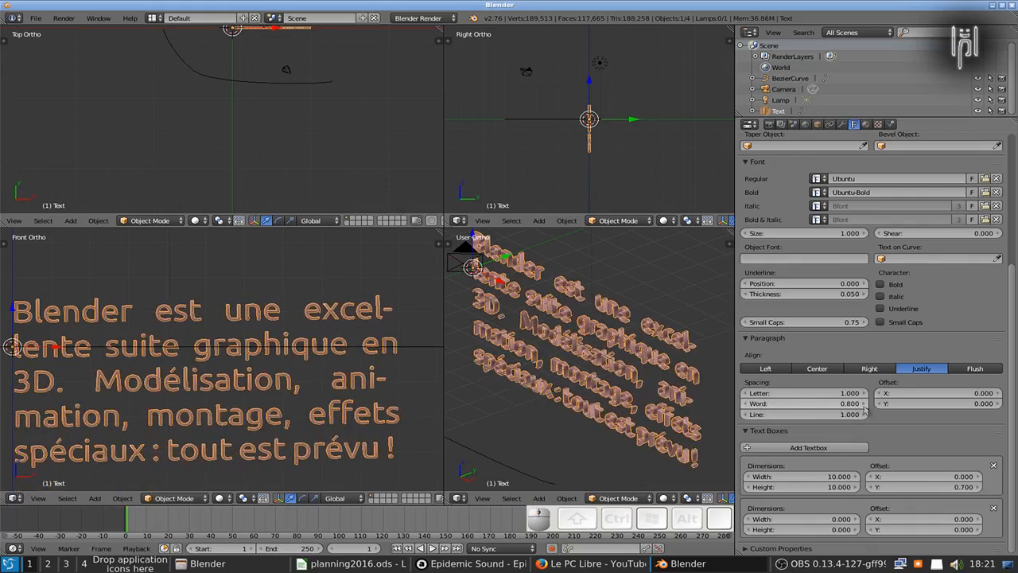
click(864, 405)
click(864, 405)
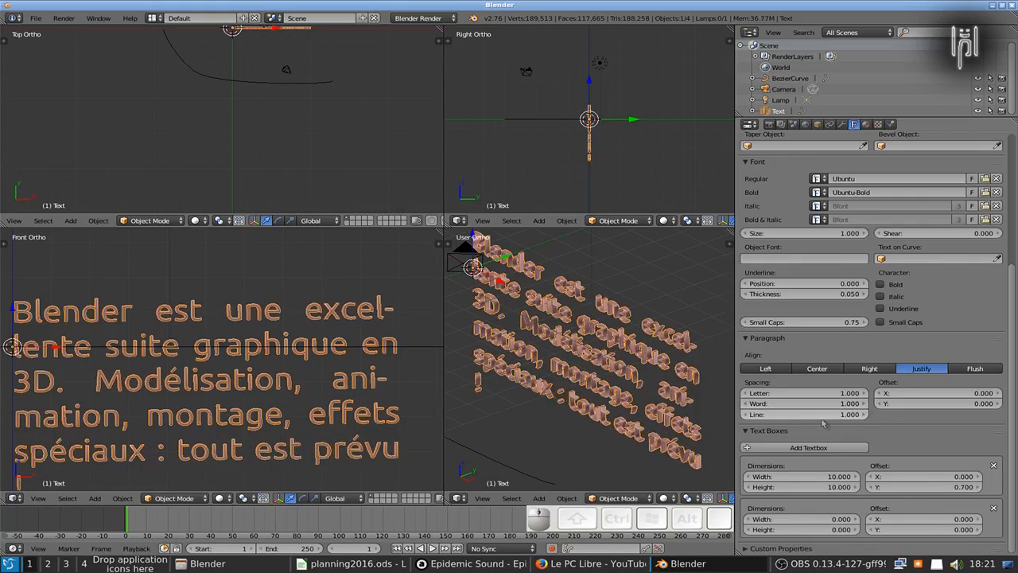
Increase the paragraph's line spacing to 1.400.
click(864, 415)
click(864, 415)
click(864, 415)
click(864, 416)
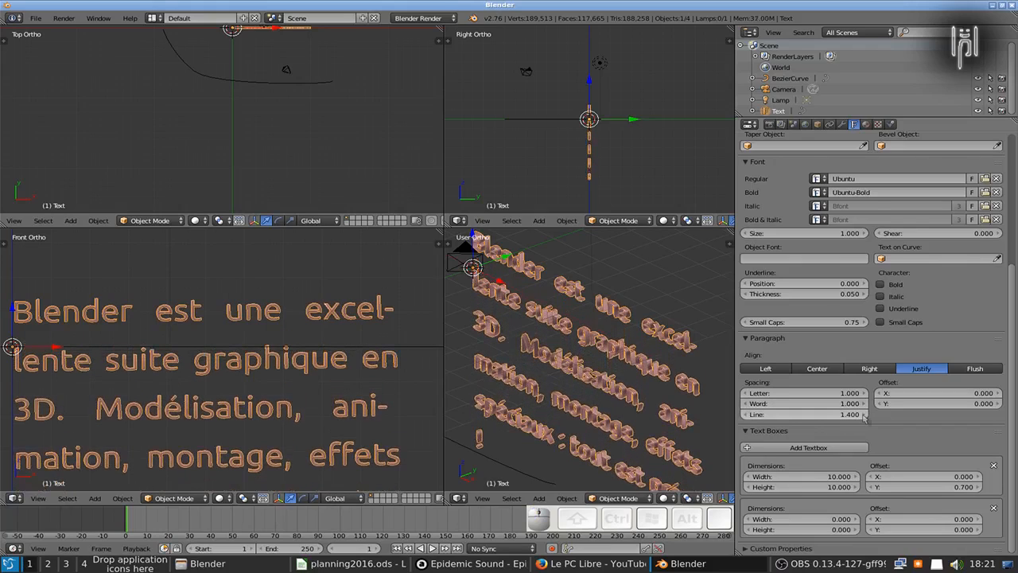
Tighten the paragraph's line spacing to 0.700, then set it to 0.800.
click(746, 414)
click(746, 414)
click(746, 415)
click(747, 415)
click(747, 414)
click(746, 414)
click(746, 415)
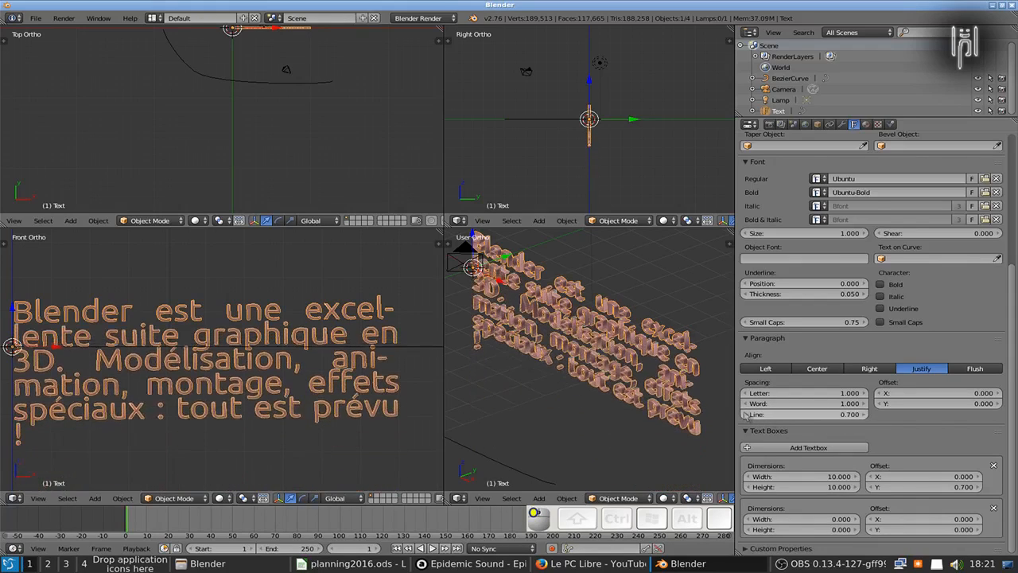
click(861, 416)
Try a paragraph X offset of 0.400, then reset the X offset to 0.000.
click(995, 395)
click(995, 394)
click(996, 394)
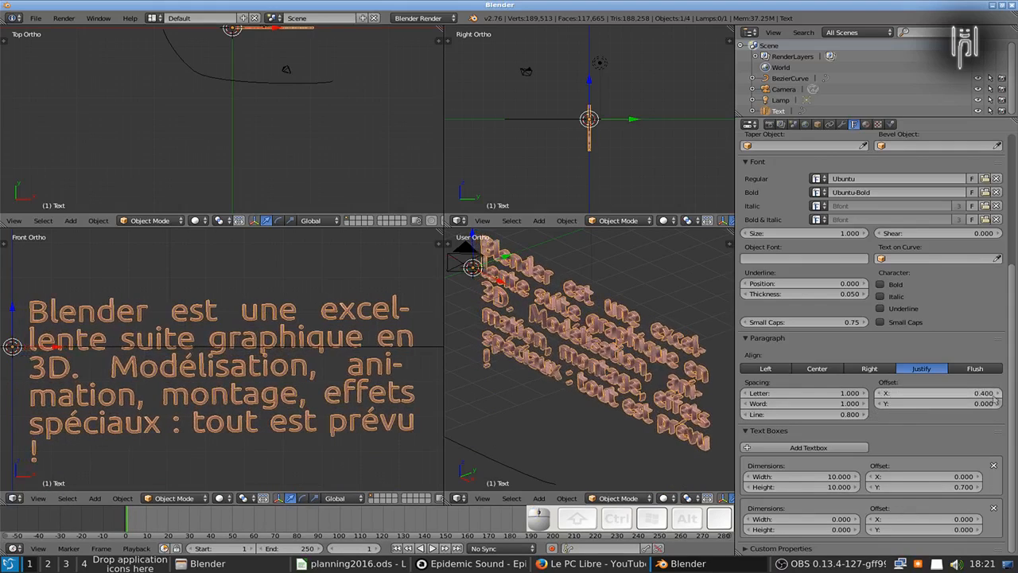
click(881, 394)
click(881, 394)
click(881, 394)
Try a larger paragraph Y offset on the text, then reset the Y offset to 0.000.
click(995, 405)
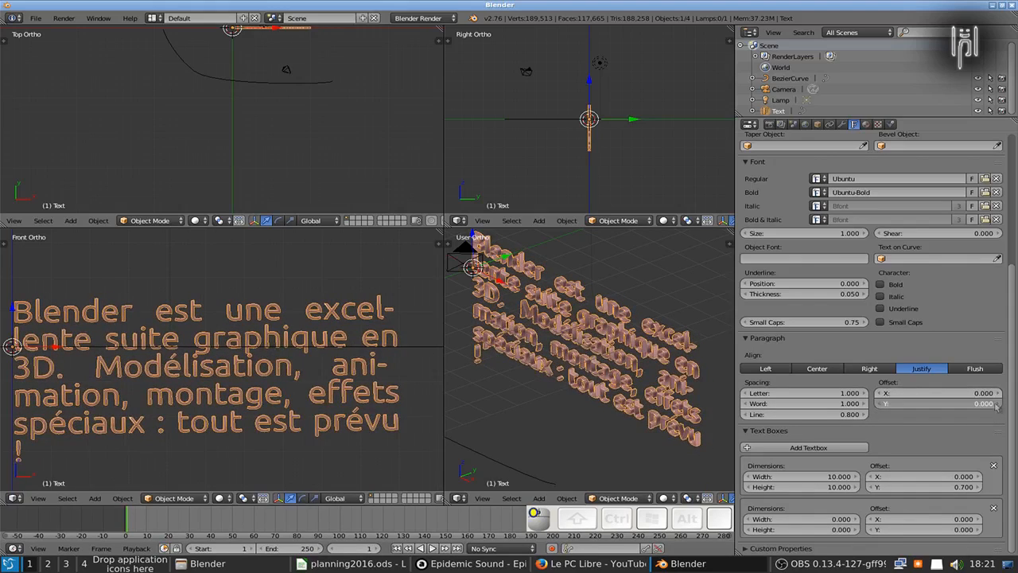
click(995, 405)
click(996, 405)
click(994, 405)
click(880, 404)
click(880, 404)
click(881, 404)
click(881, 404)
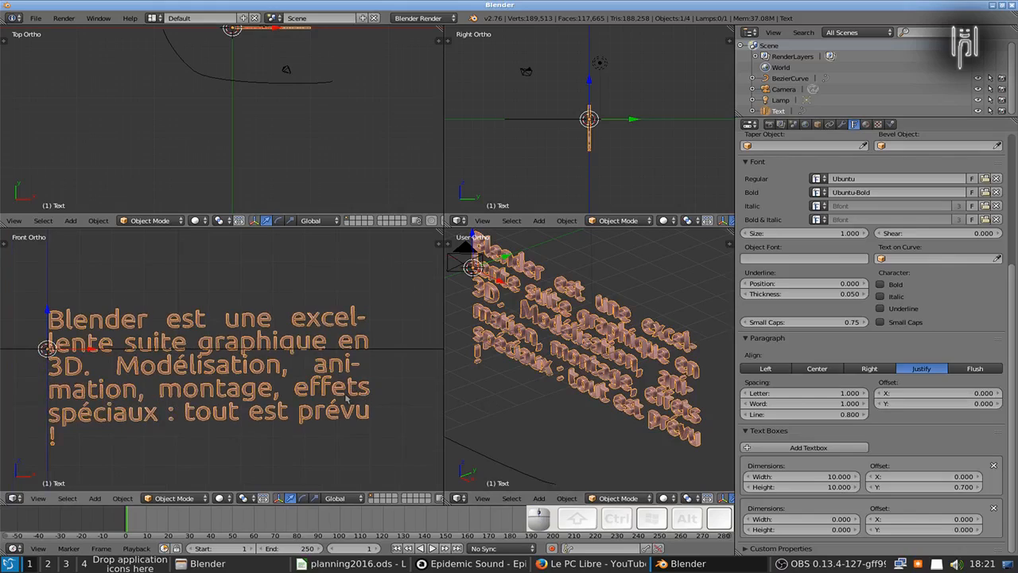
scroll(340, 416, down, 1)
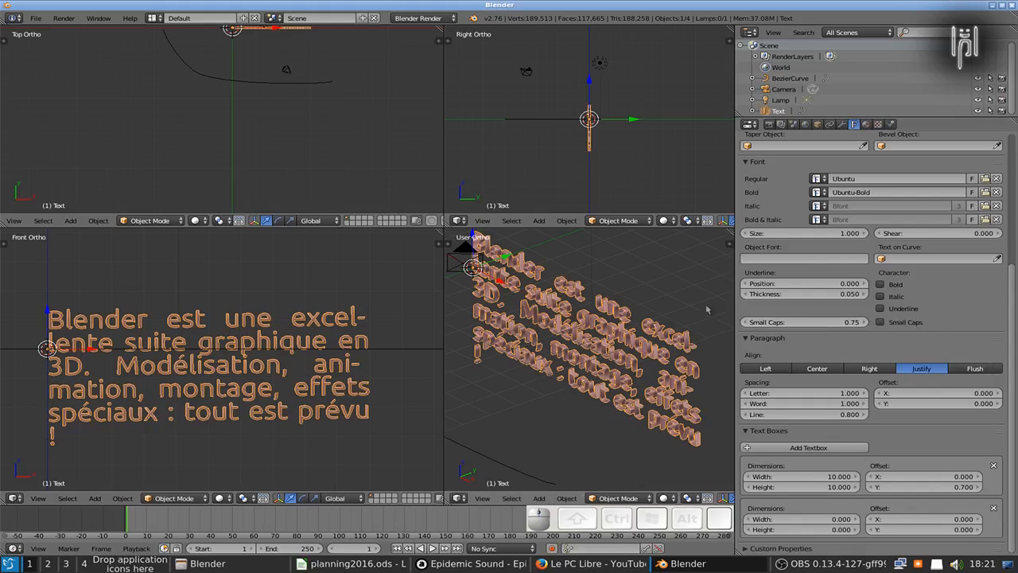
scroll(359, 367, up, 2)
scroll(359, 366, up, 2)
scroll(359, 367, down, 4)
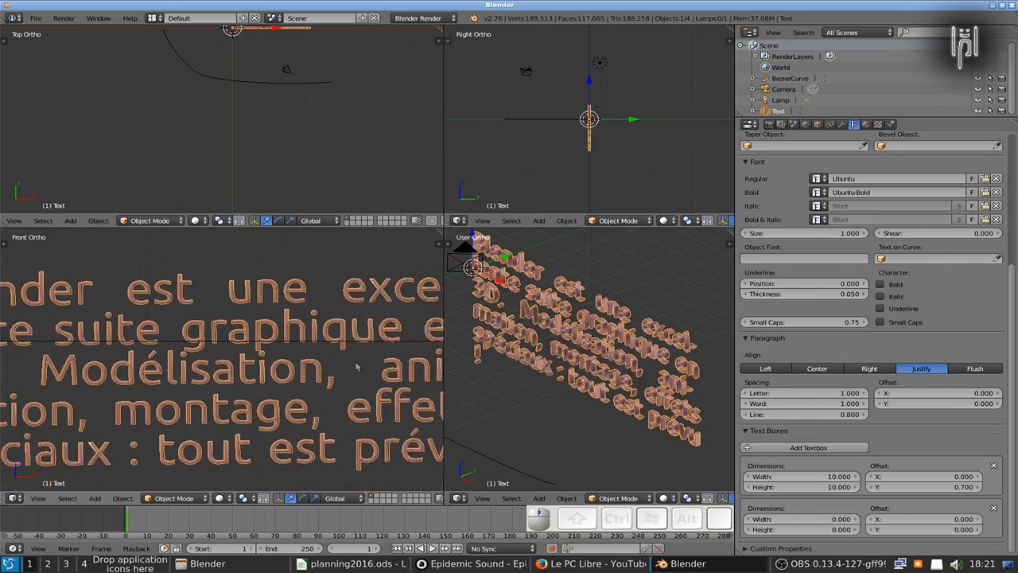